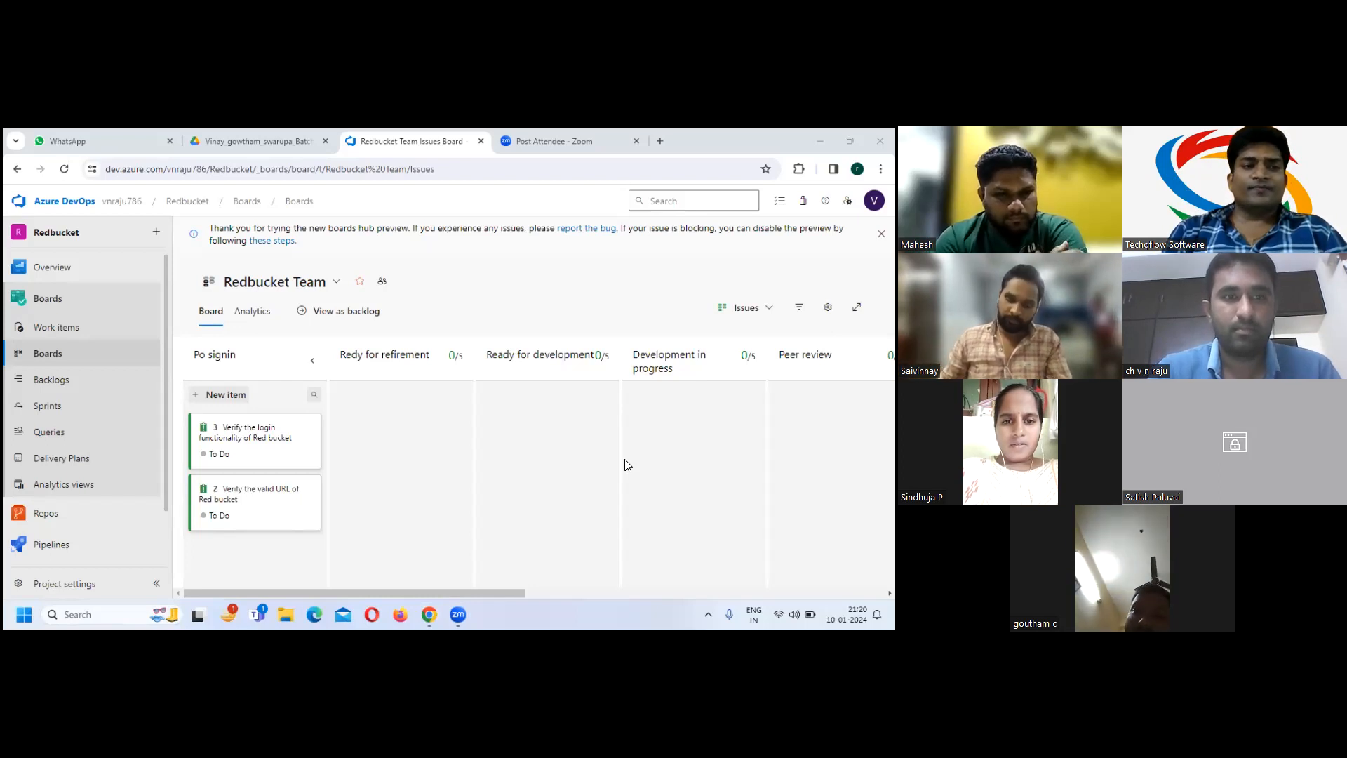
Review the details of the issue "Verify the login functionality of Red bucket" and return to the board
click(247, 430)
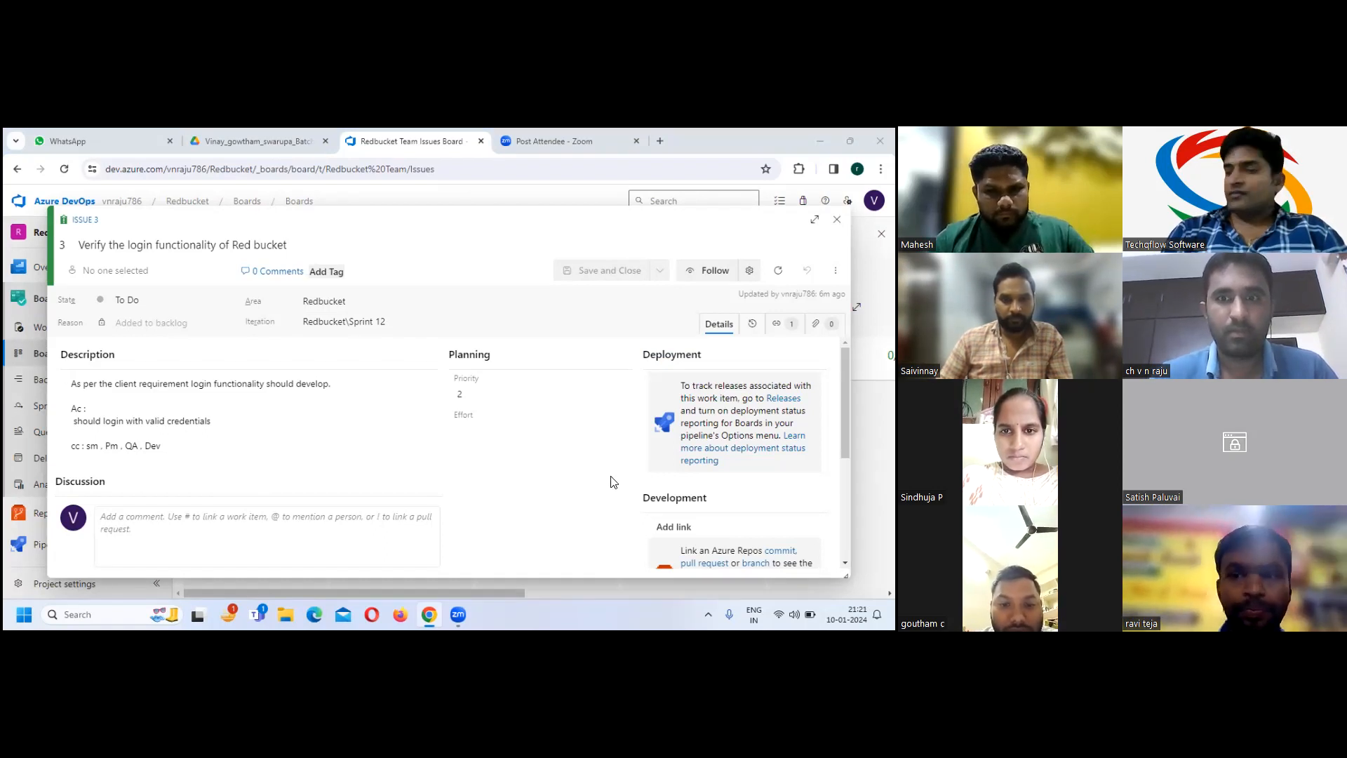
click(837, 219)
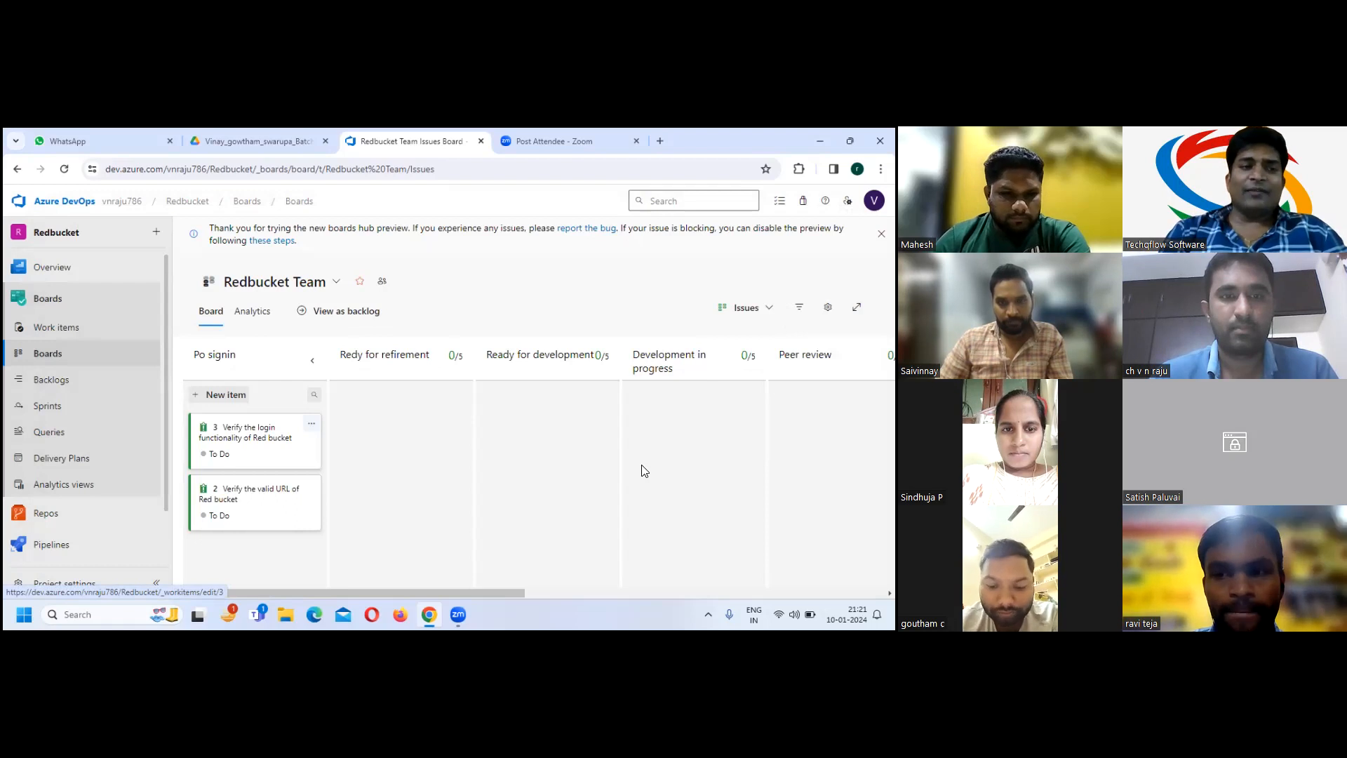
click(404, 359)
text(e)
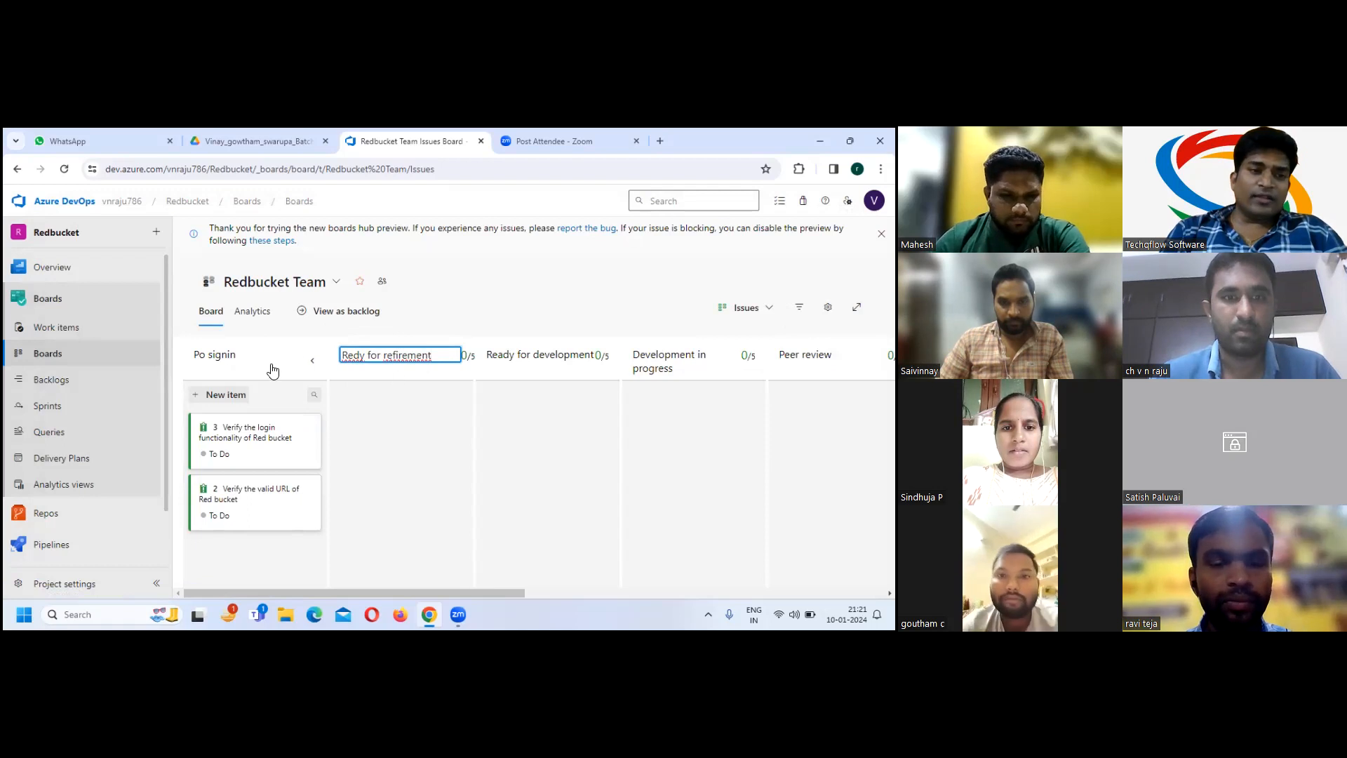
click(372, 393)
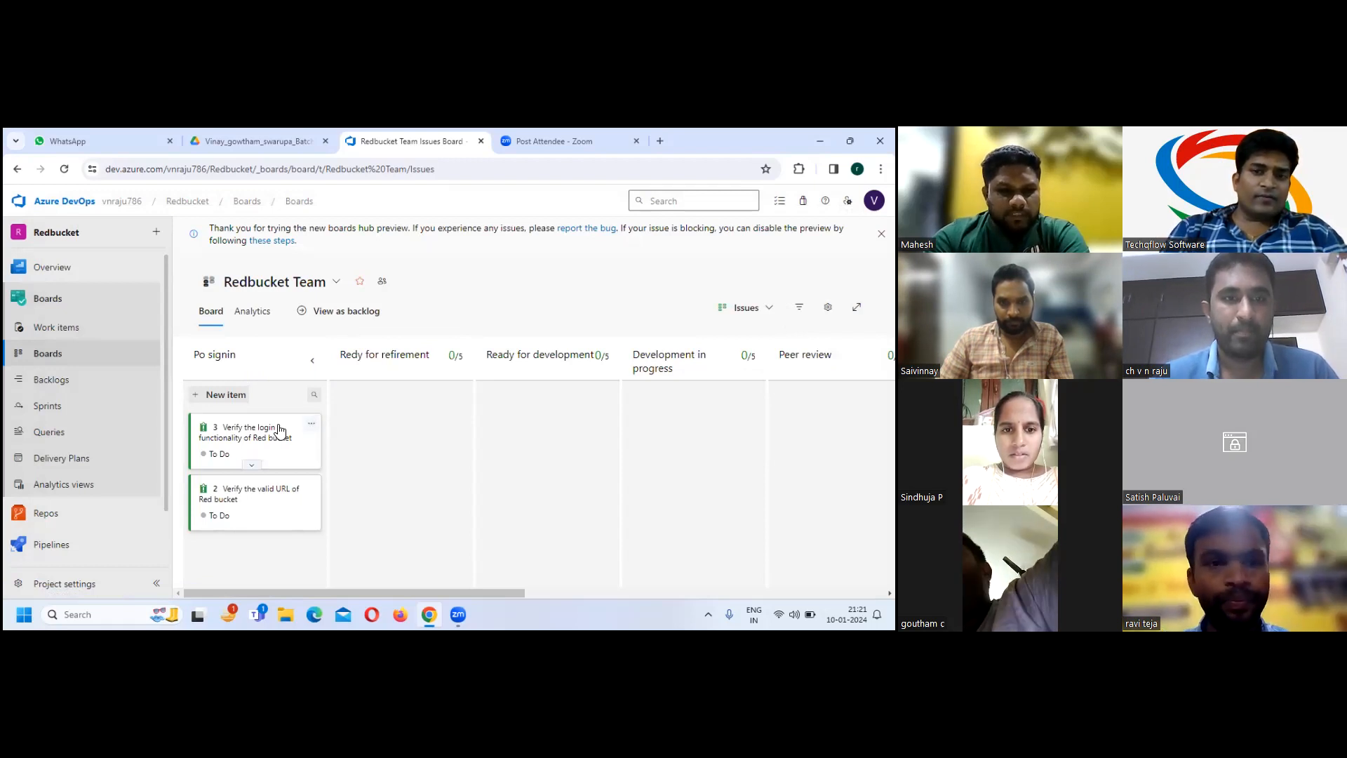
Move the issue "Verify the login functionality of Red bucket" from "Po signin" to the "Redy for retirement" column
drag(252, 435, 386, 400)
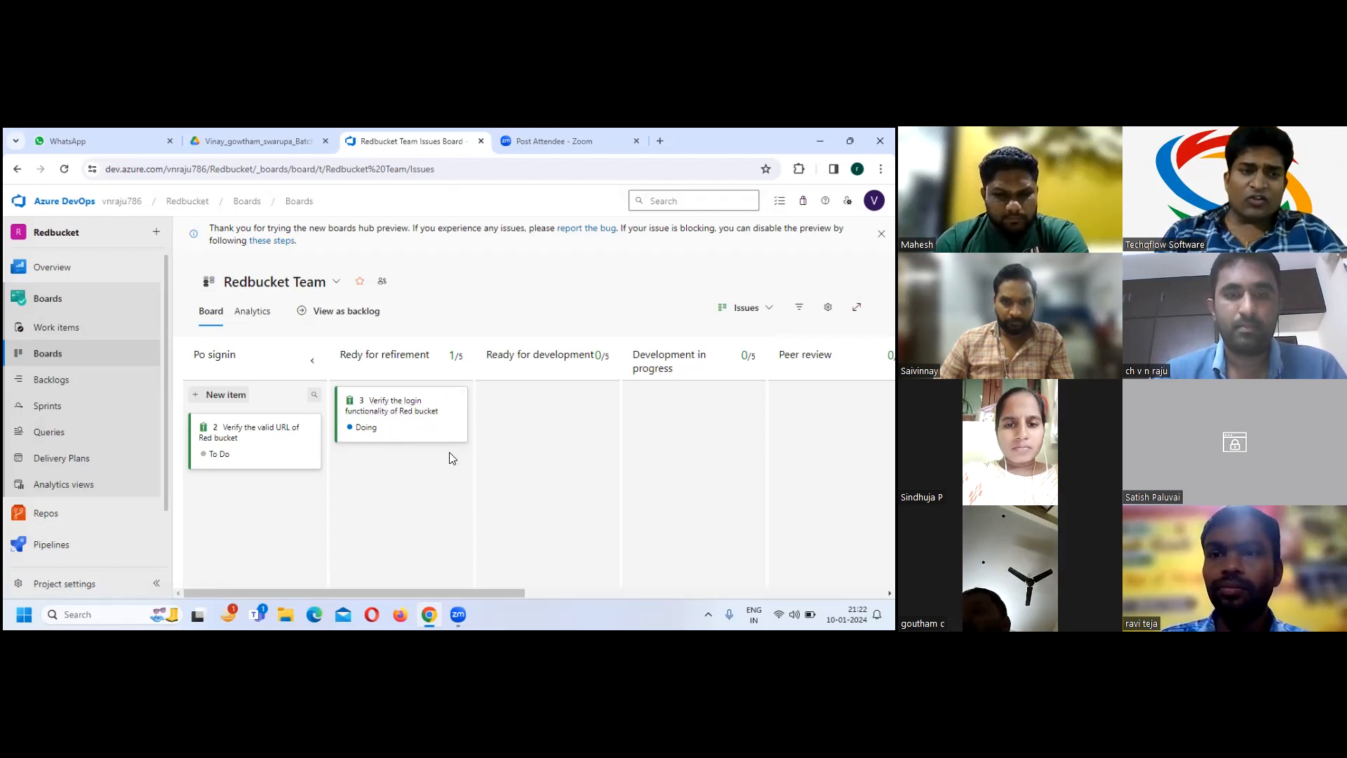
Open the moved login functionality issue and begin a discussion comment with "As per the Team discussion"
click(394, 404)
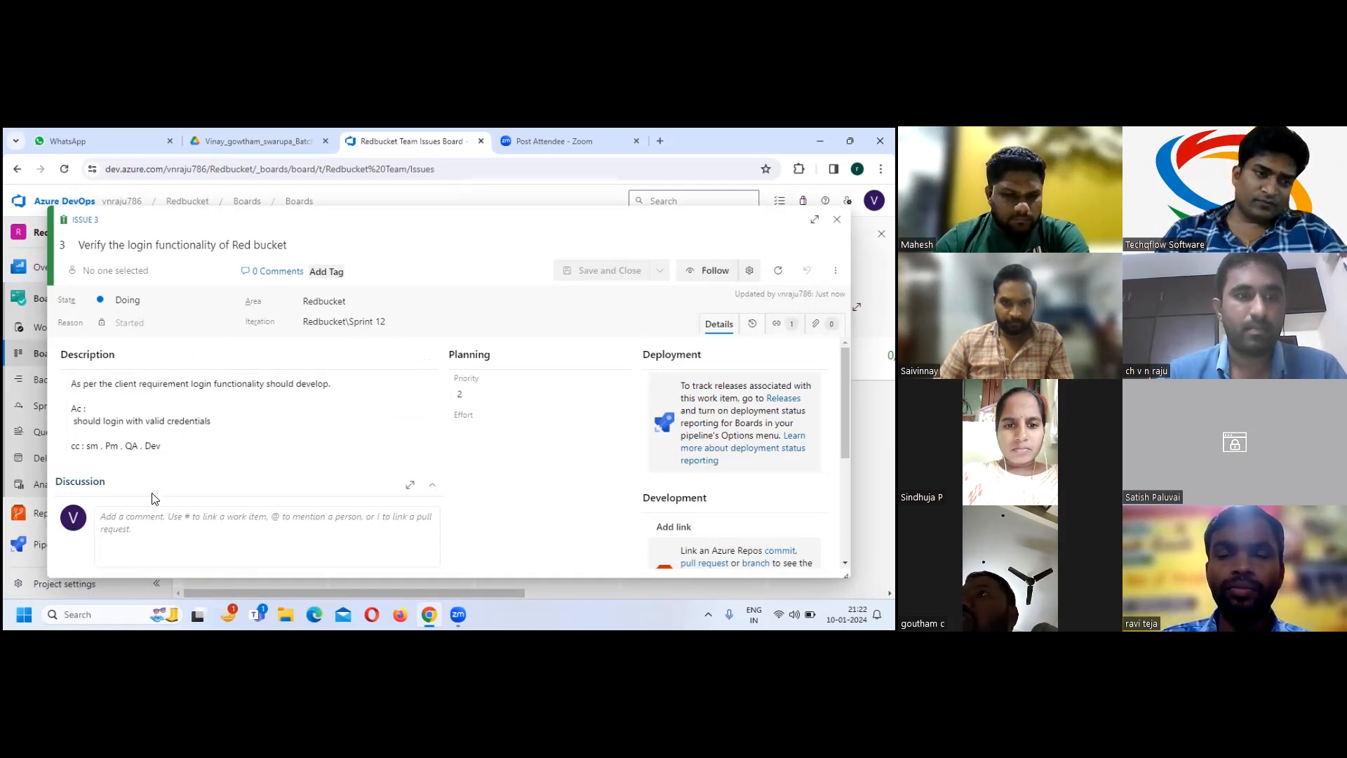
click(153, 518)
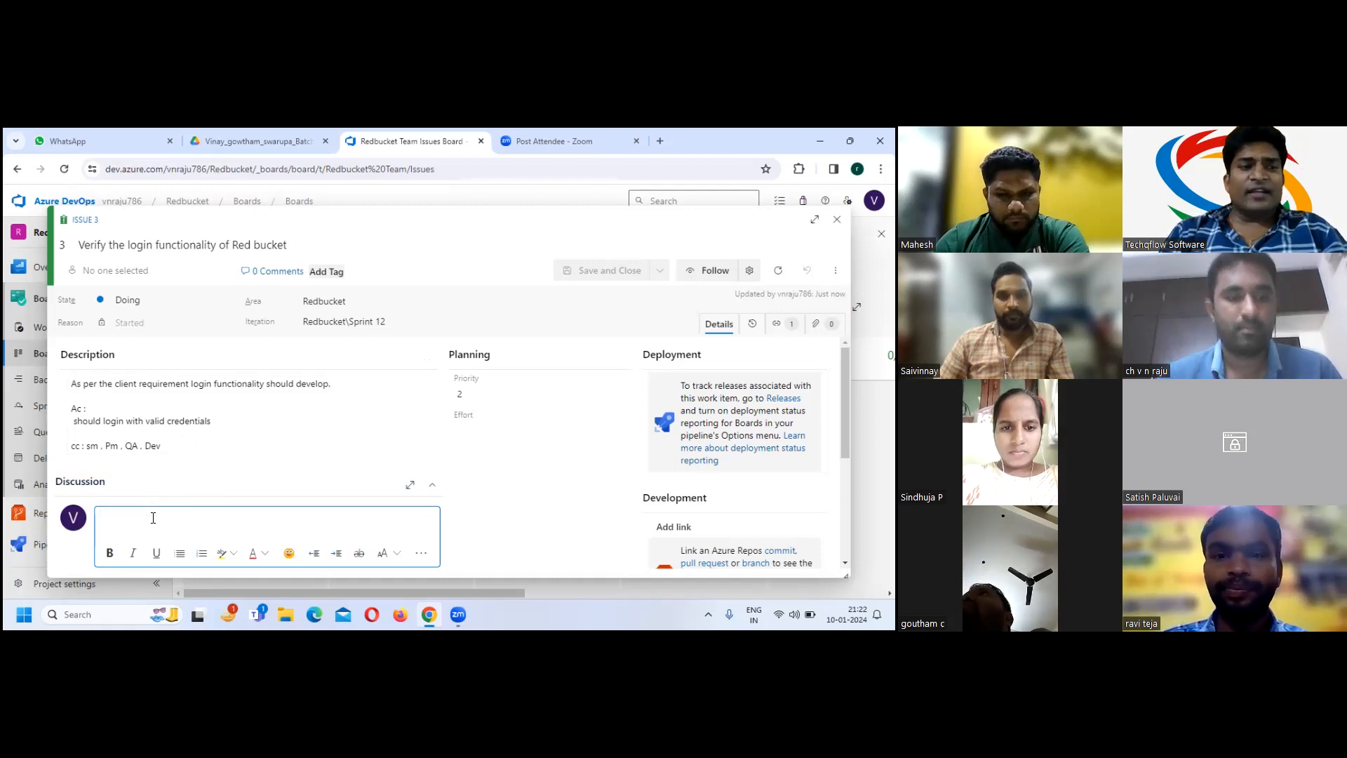
text(As pe)
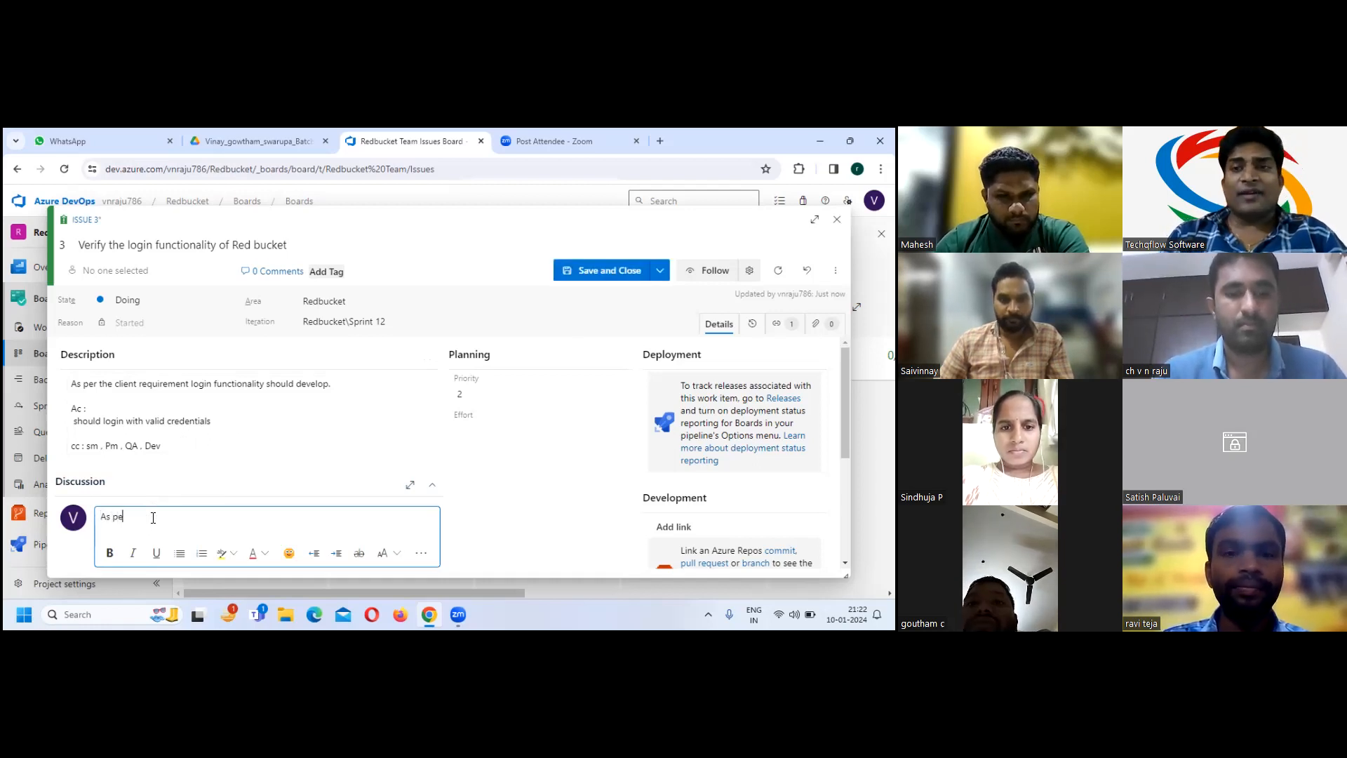
text(r the )
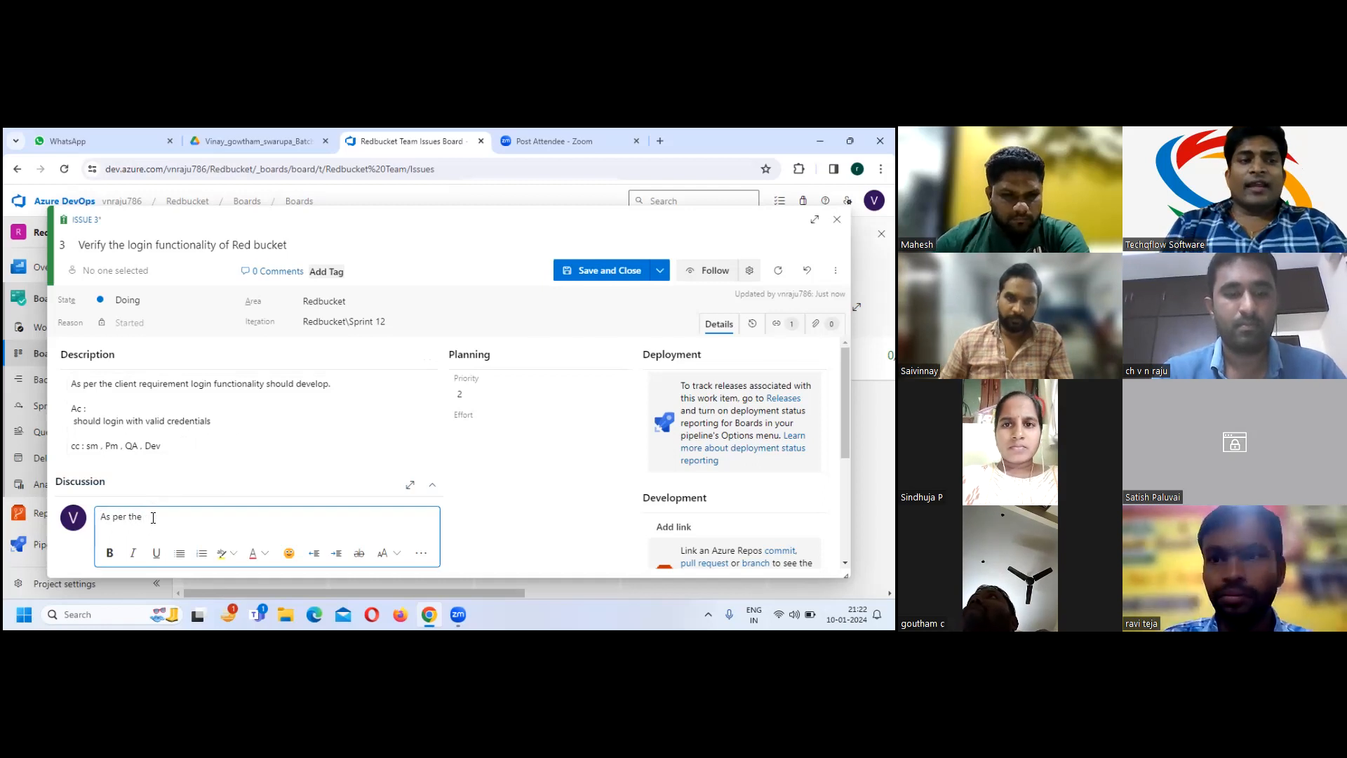
text(Te)
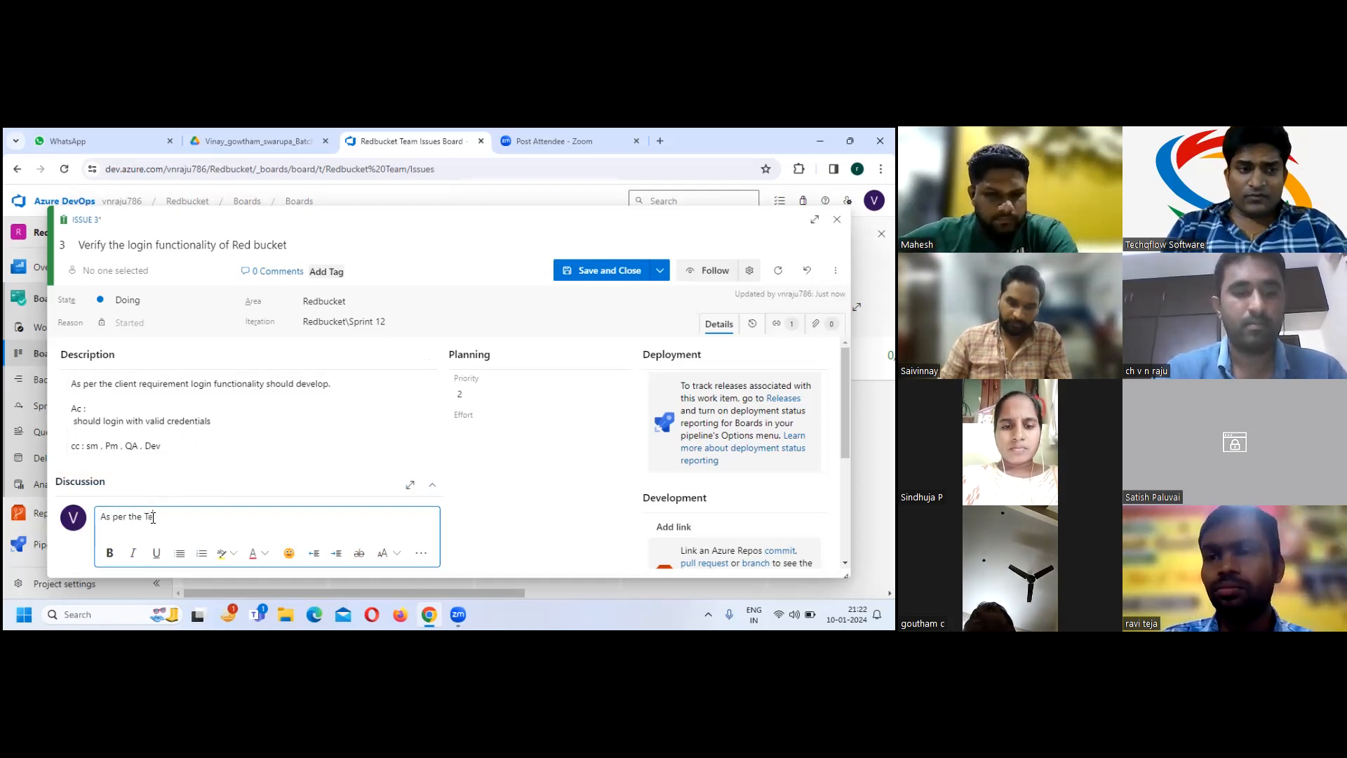
text(am dis)
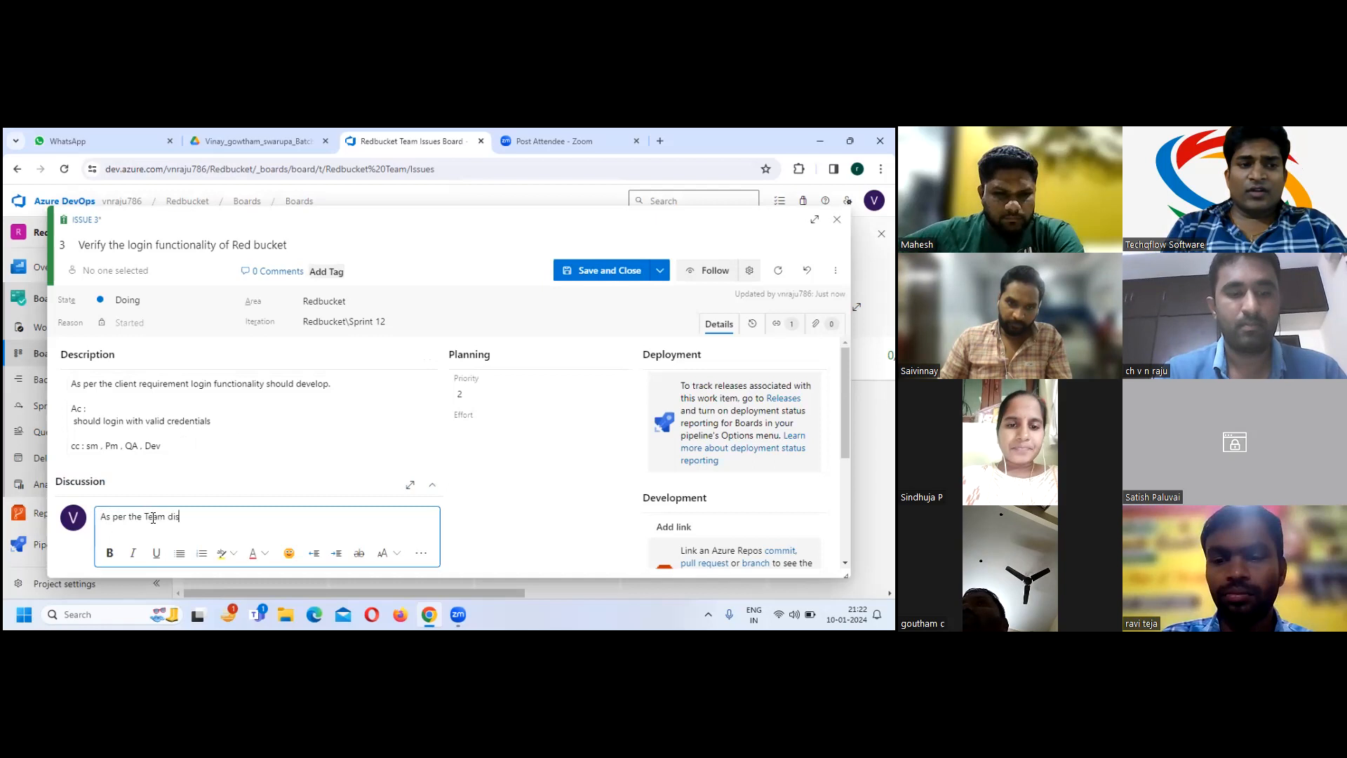
text(cussion)
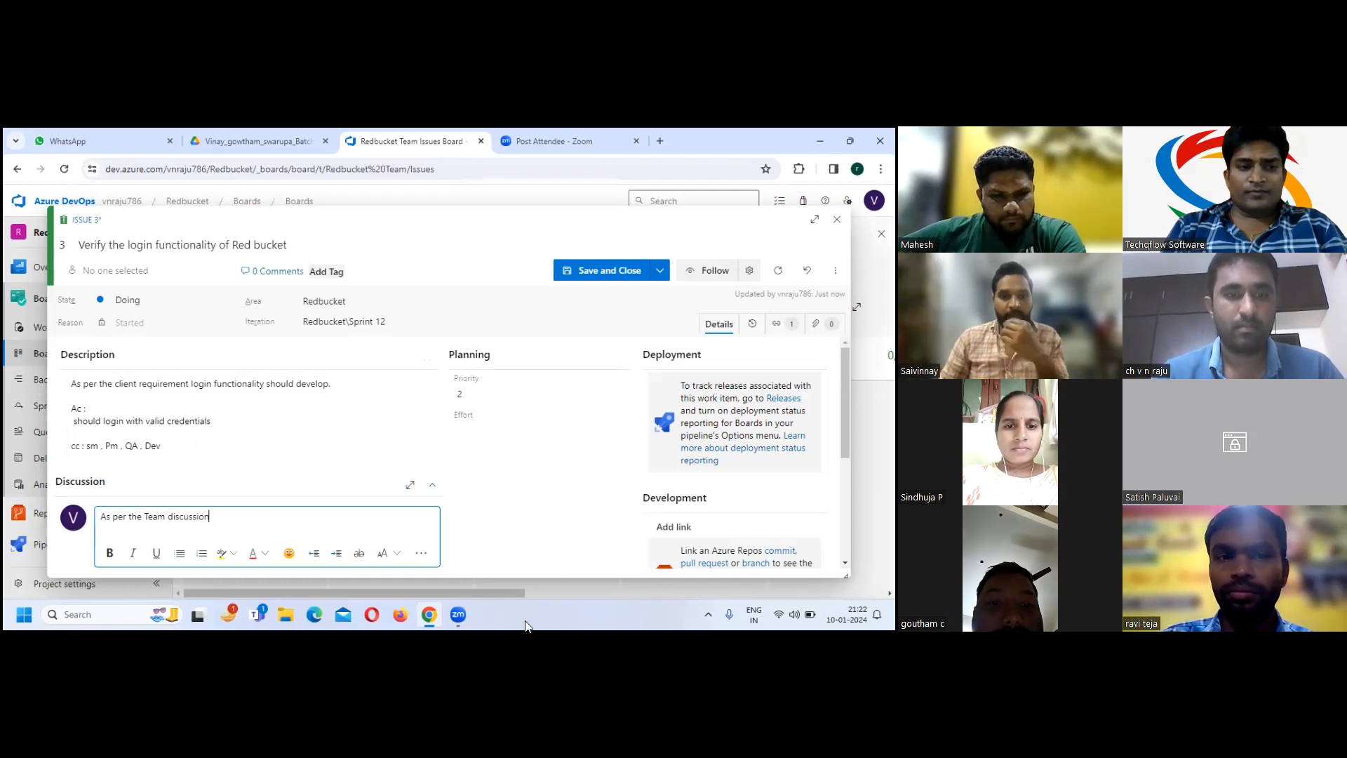
Continue the comment with the development estimate: "Dev point of view user story points giving 5 and"
text(Devpoin)
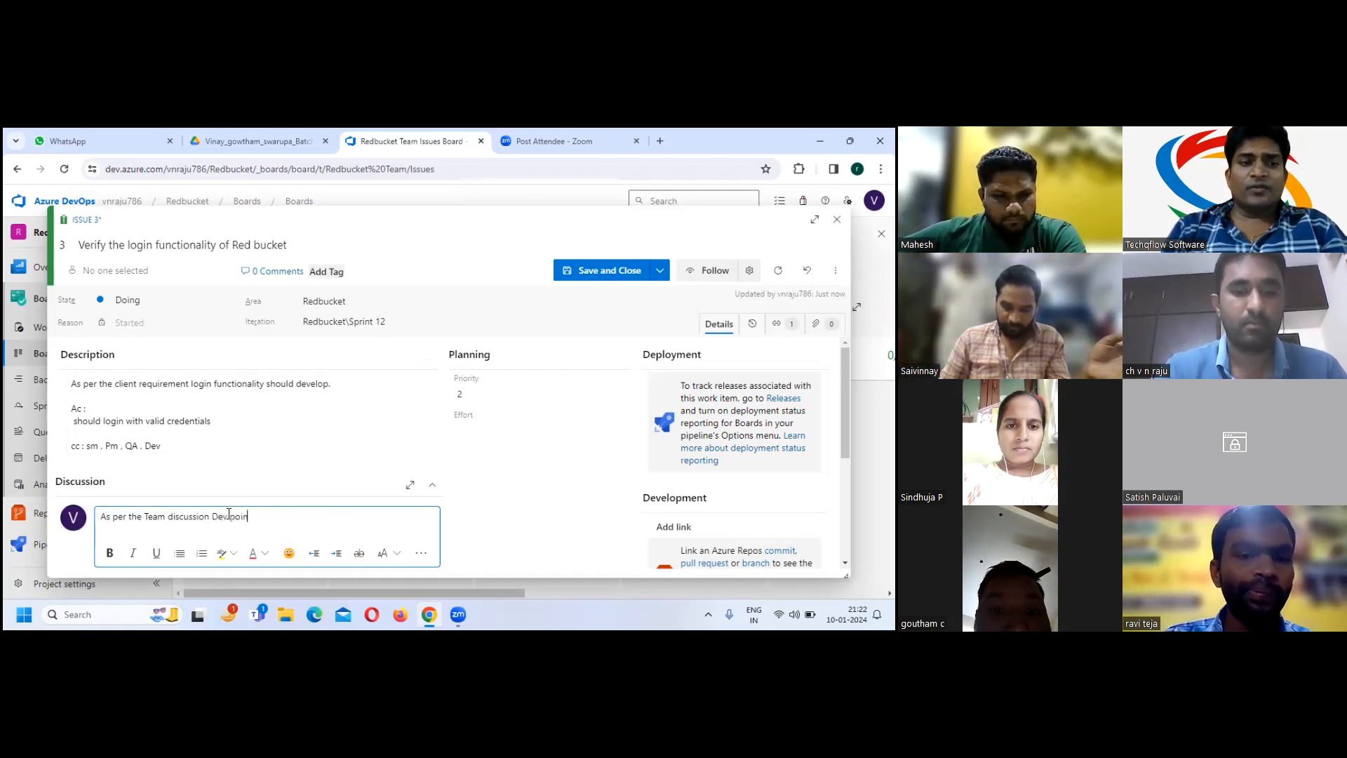
text(t cf view)
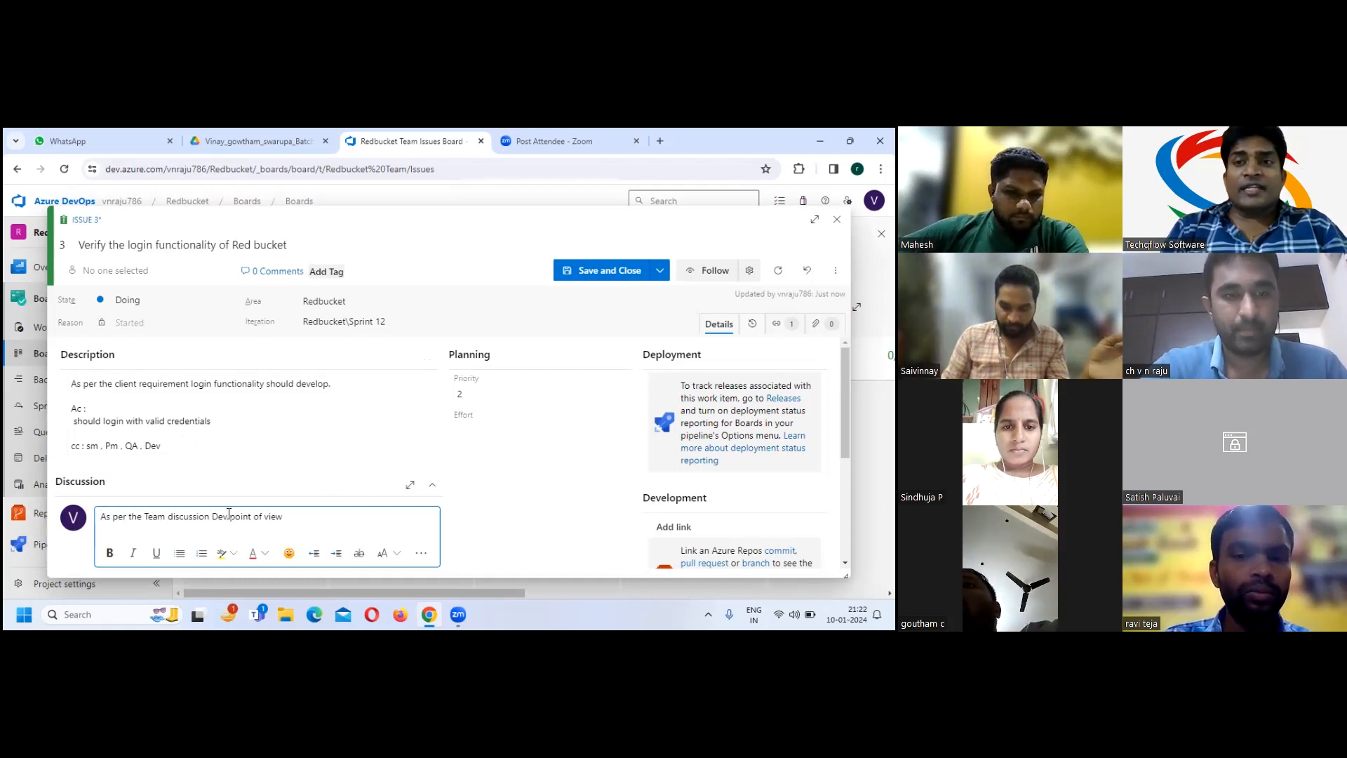
text(user )
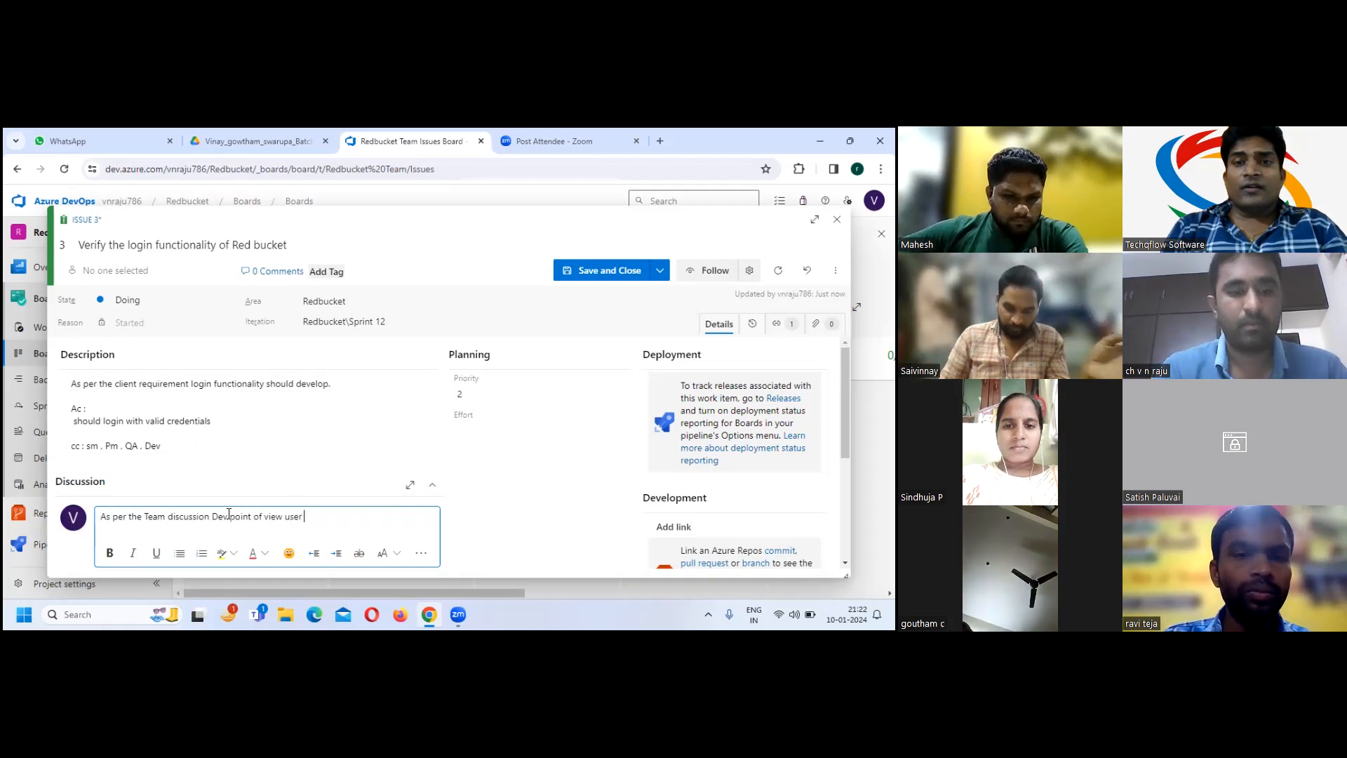
text(story points)
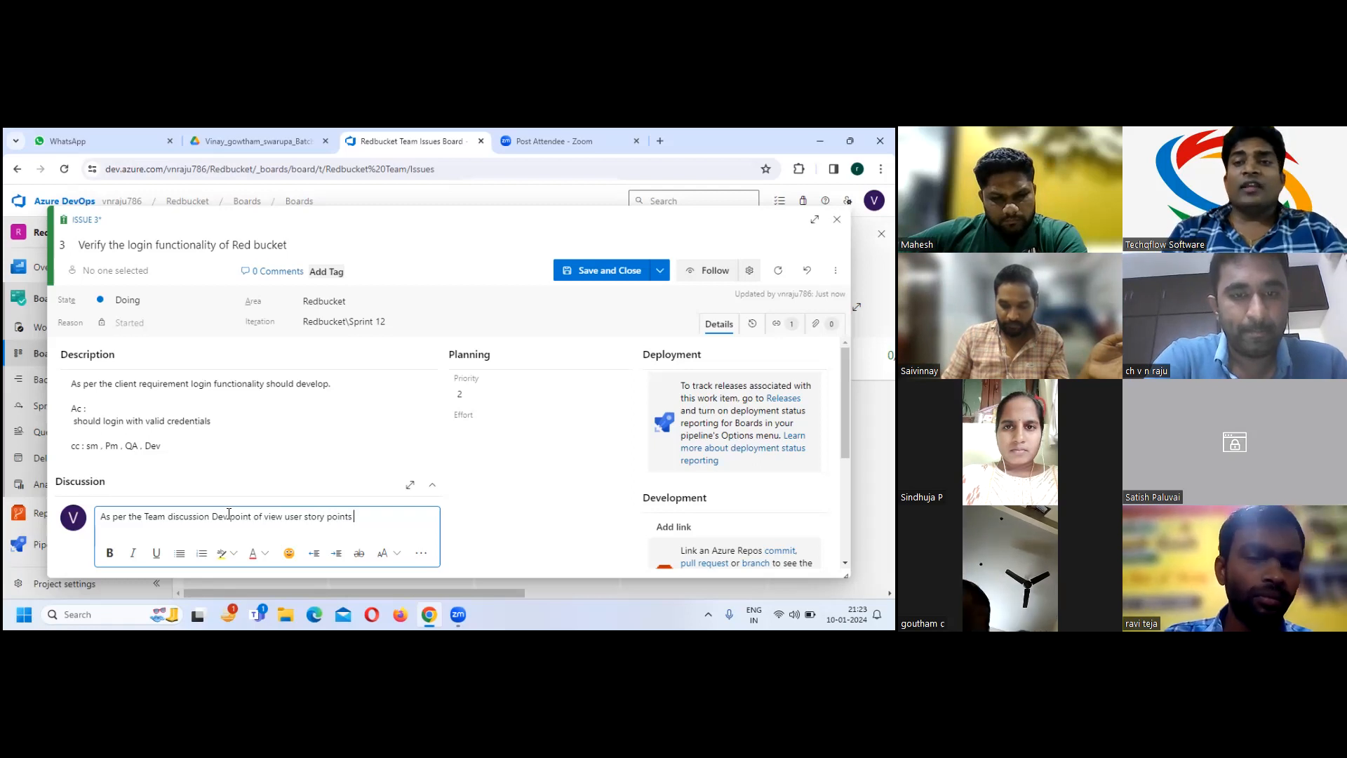
text(giv)
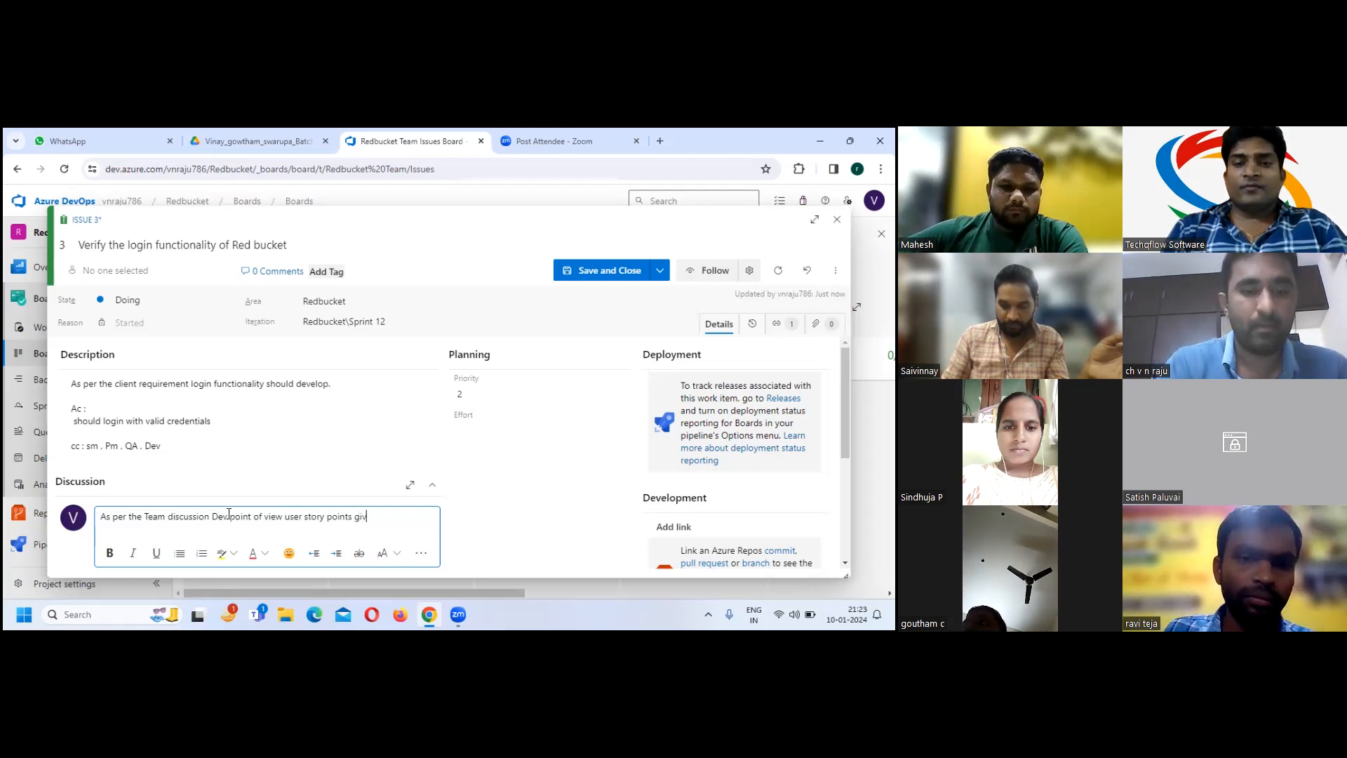
text(ing )
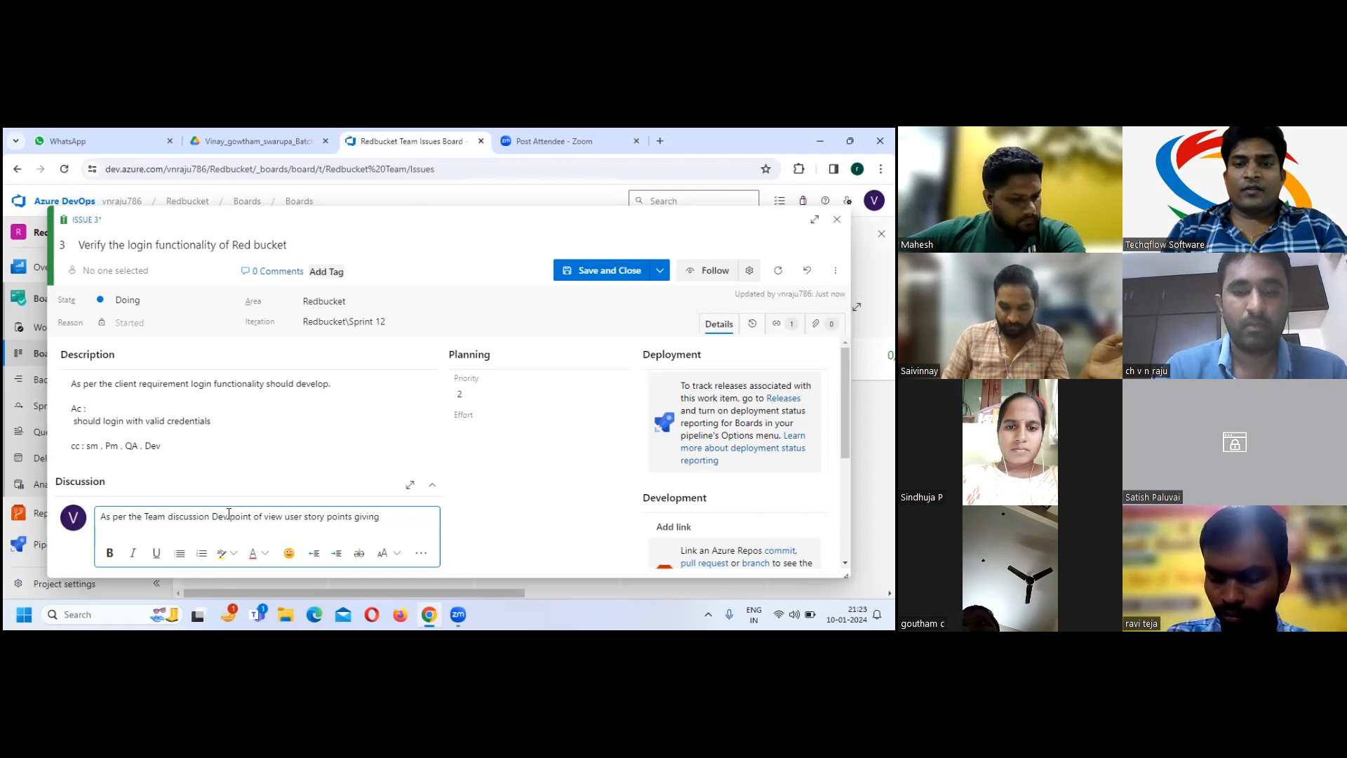
text(fi)
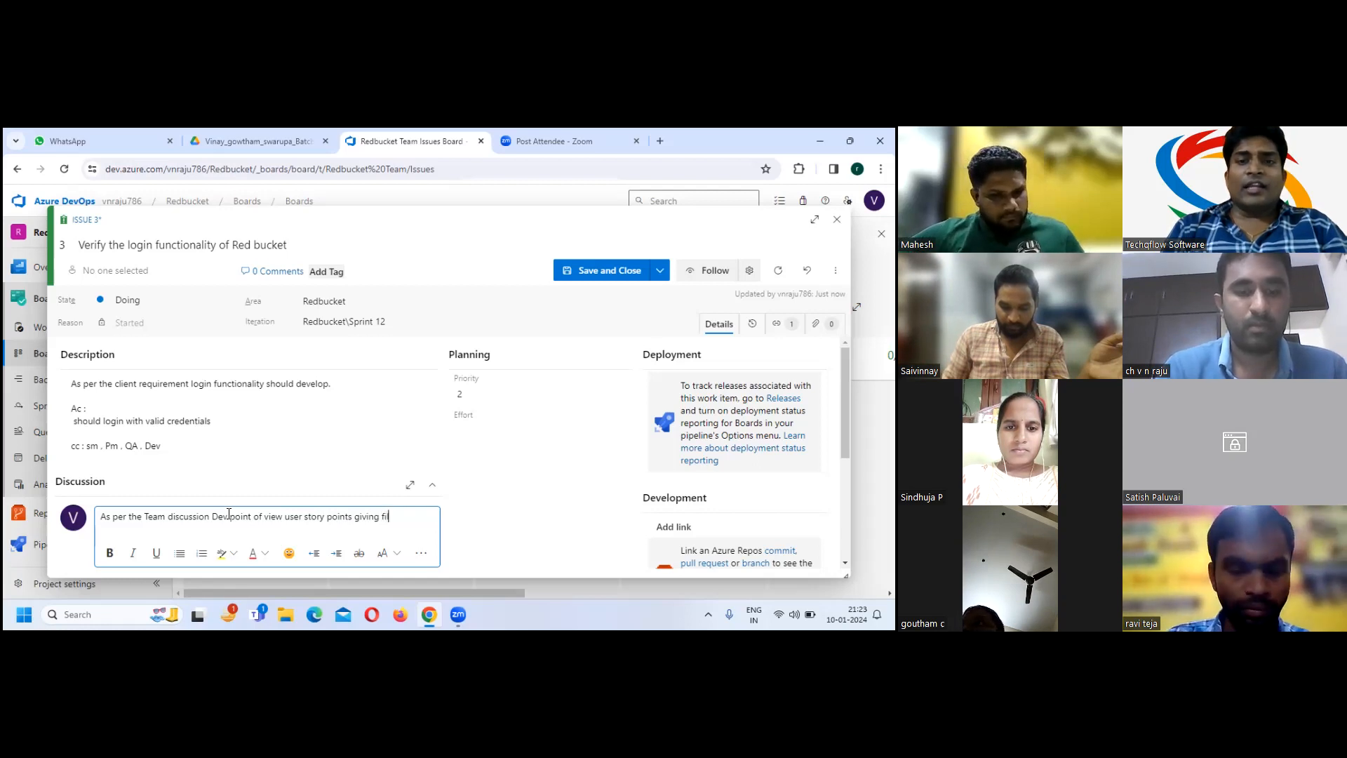
text(le)
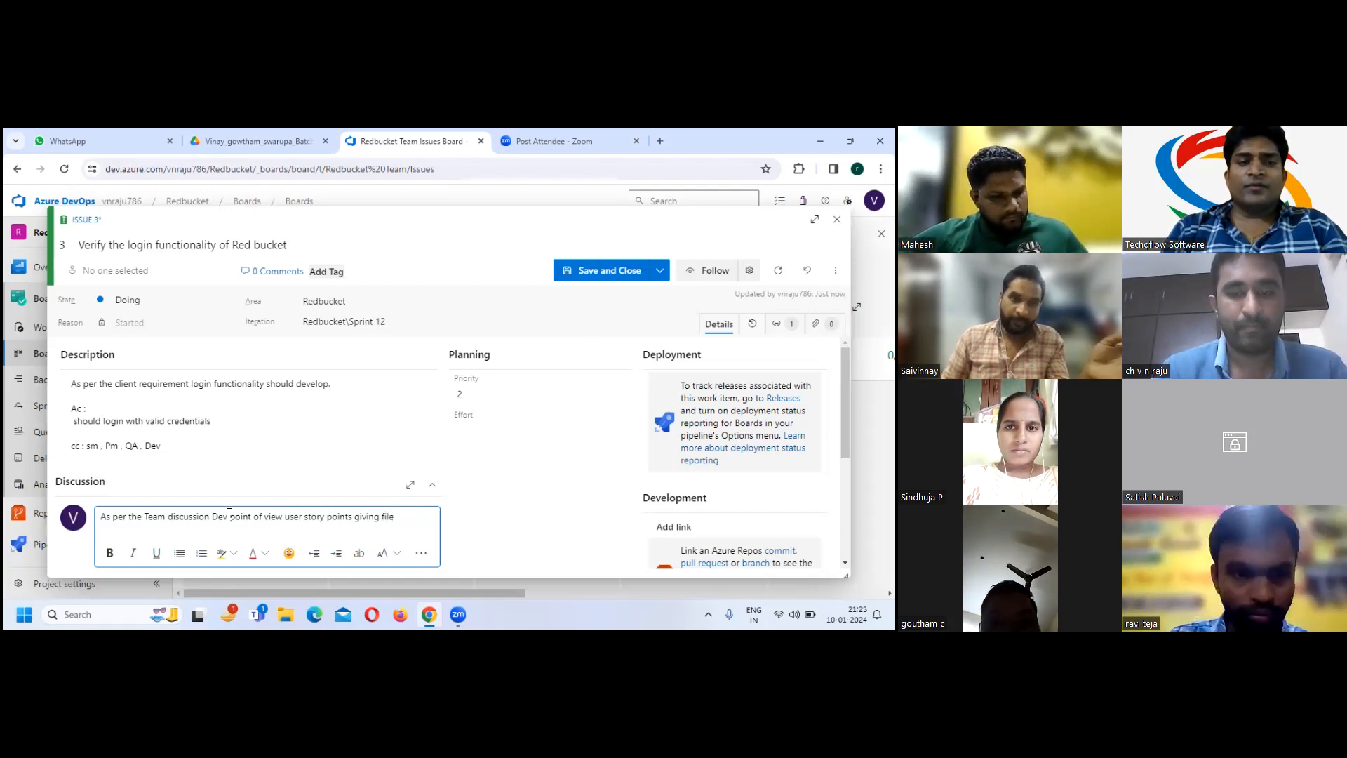
text( as)
key(BackSpace)
key(BackSpace)
key(BackSpace)
key(BackSpace)
key(BackSpace)
key(BackSpace)
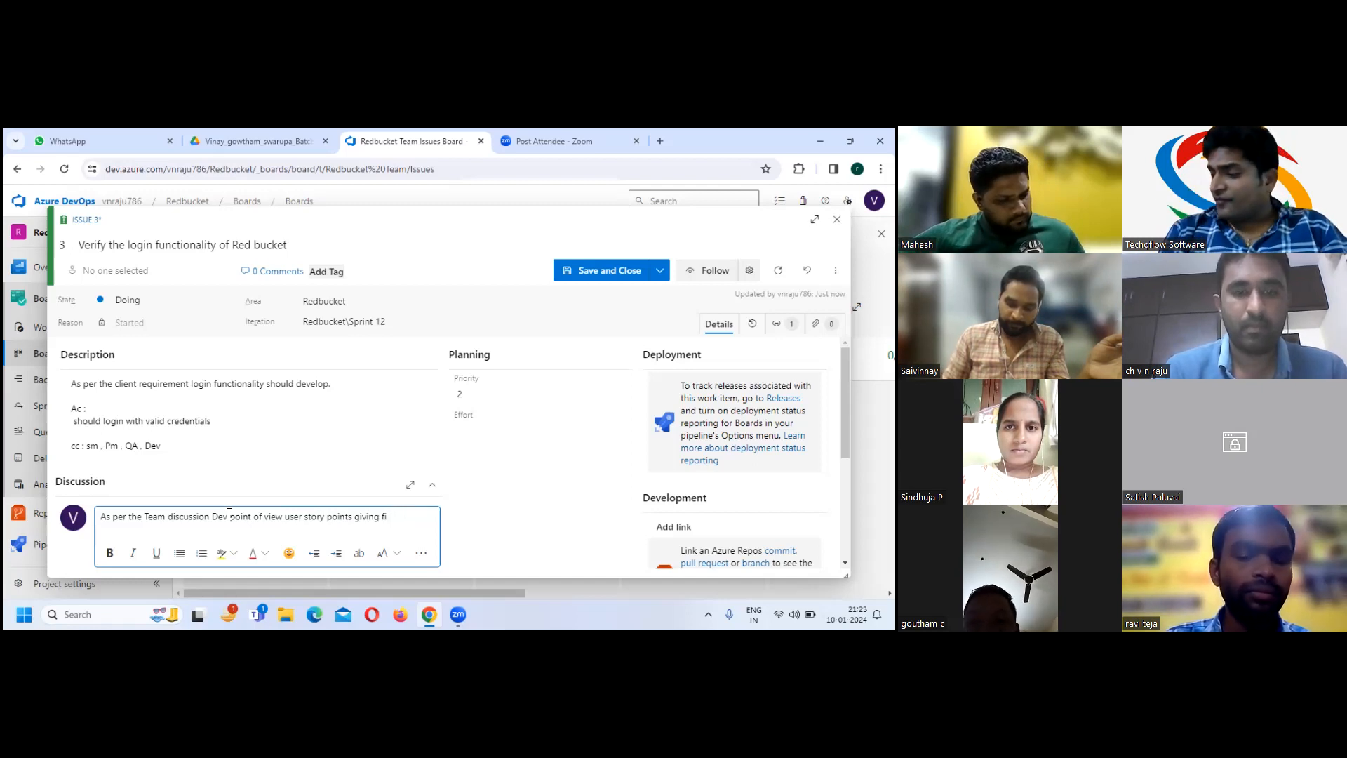
text(5 and)
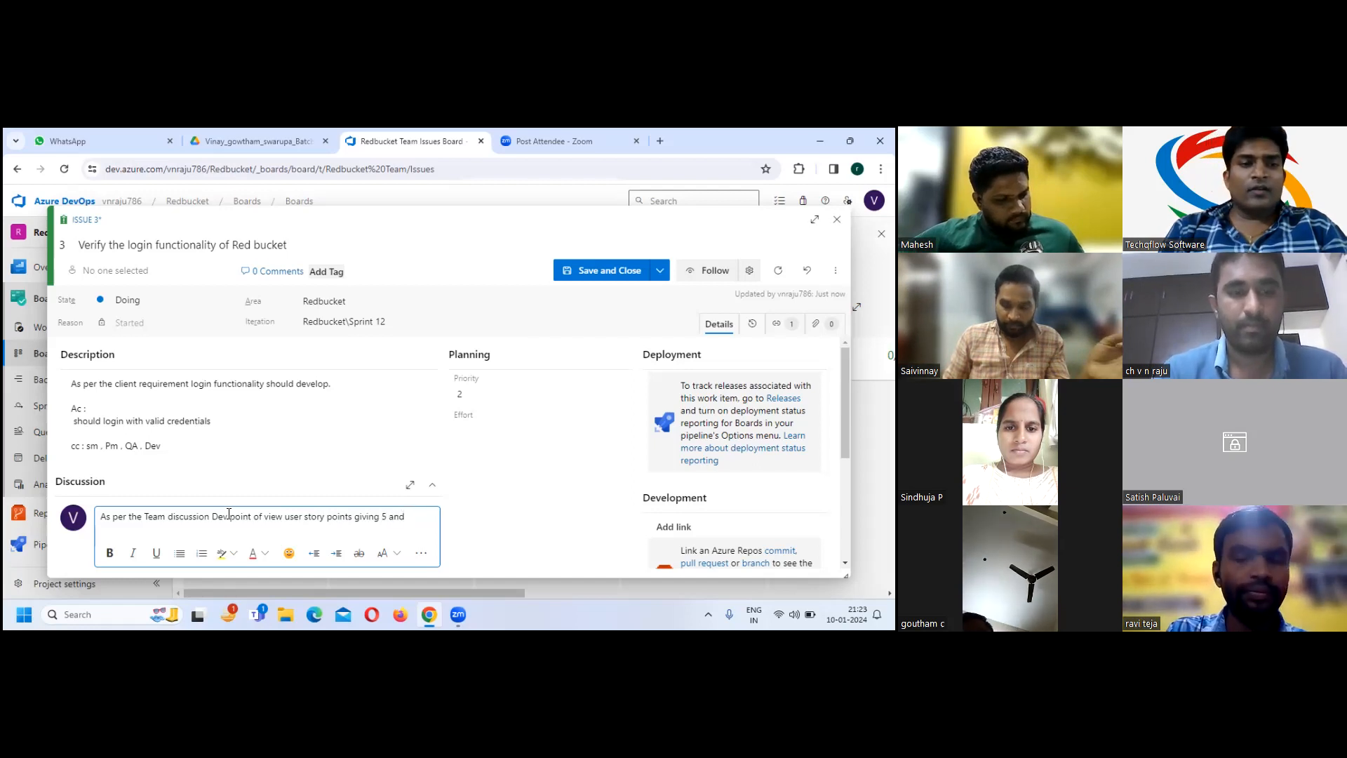
Complete the comment's sentence with the testing estimate: "QA point of view also giving 5 points"
text( QA po)
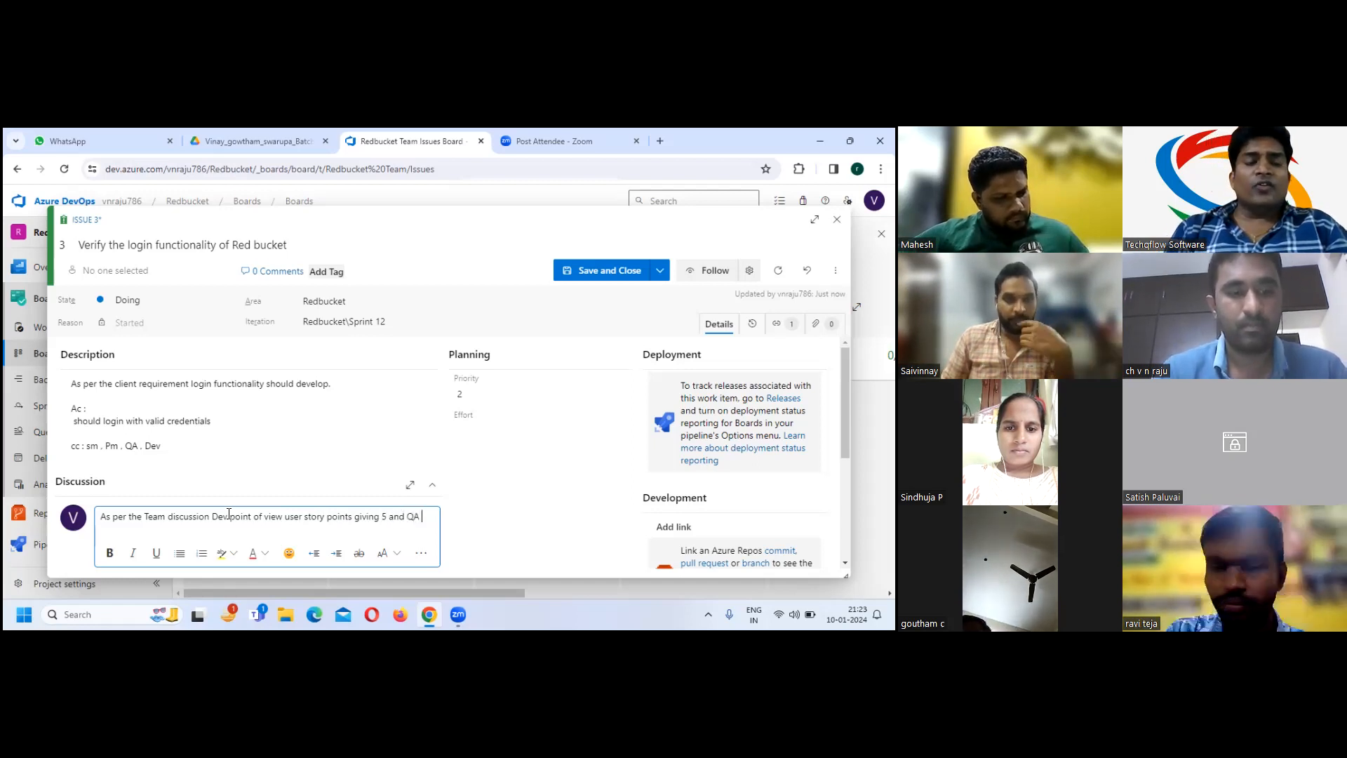
text(t of)
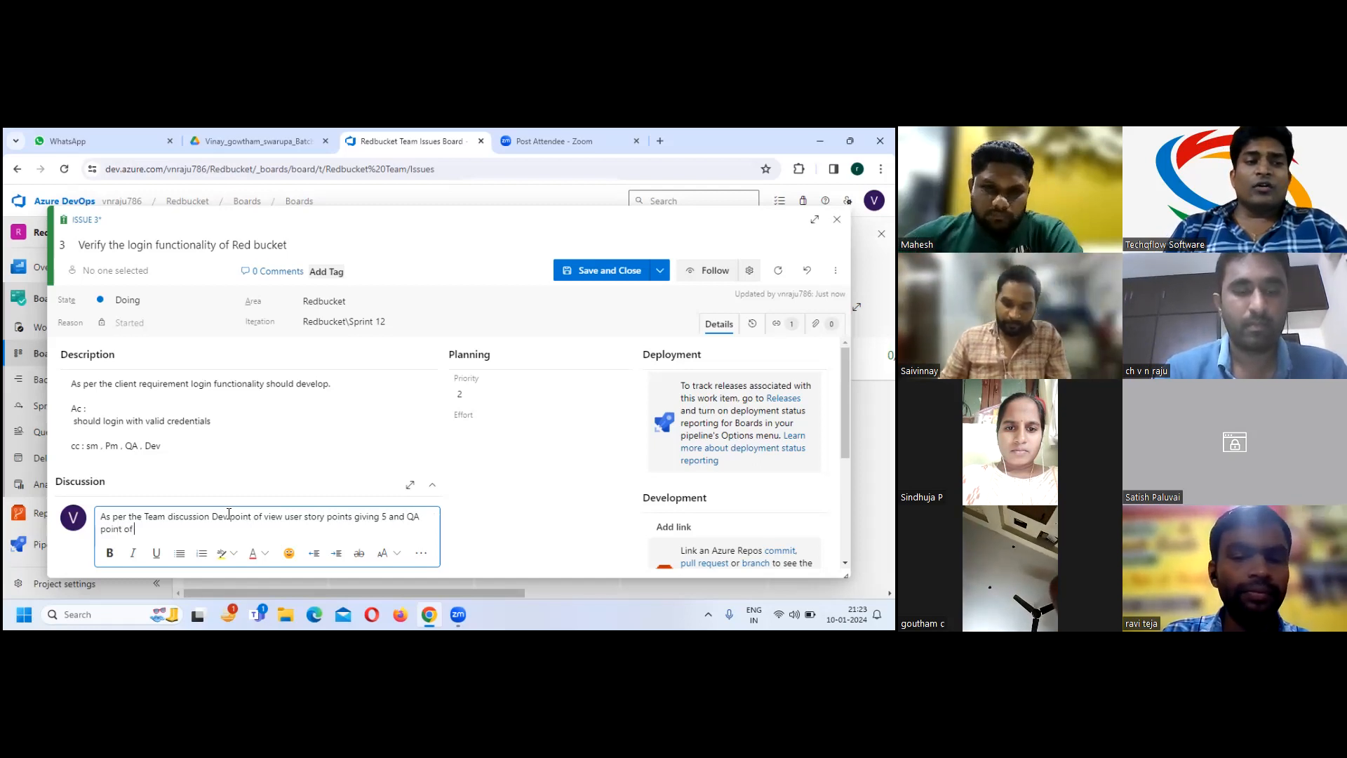
text( view )
text(alsom w)
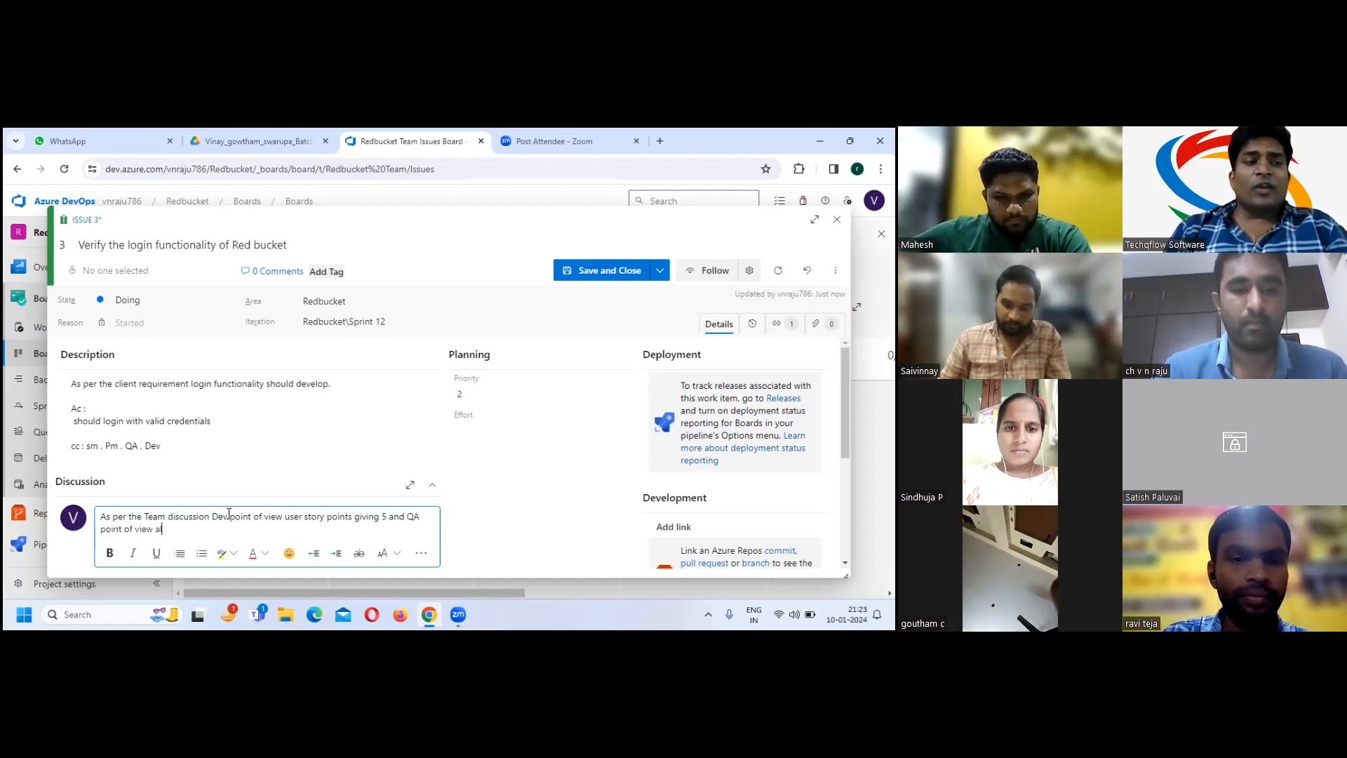
key(BackSpace)
key(BackSpace)
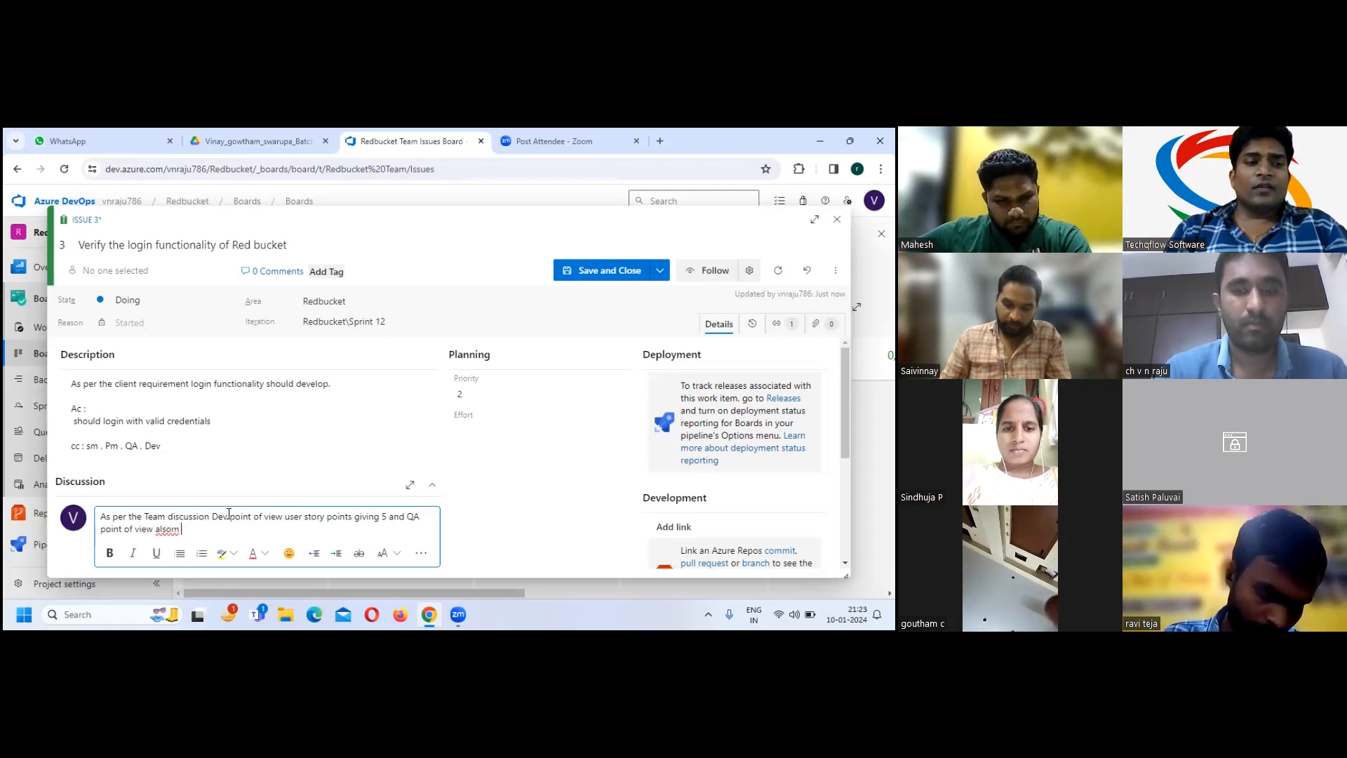
key(BackSpace)
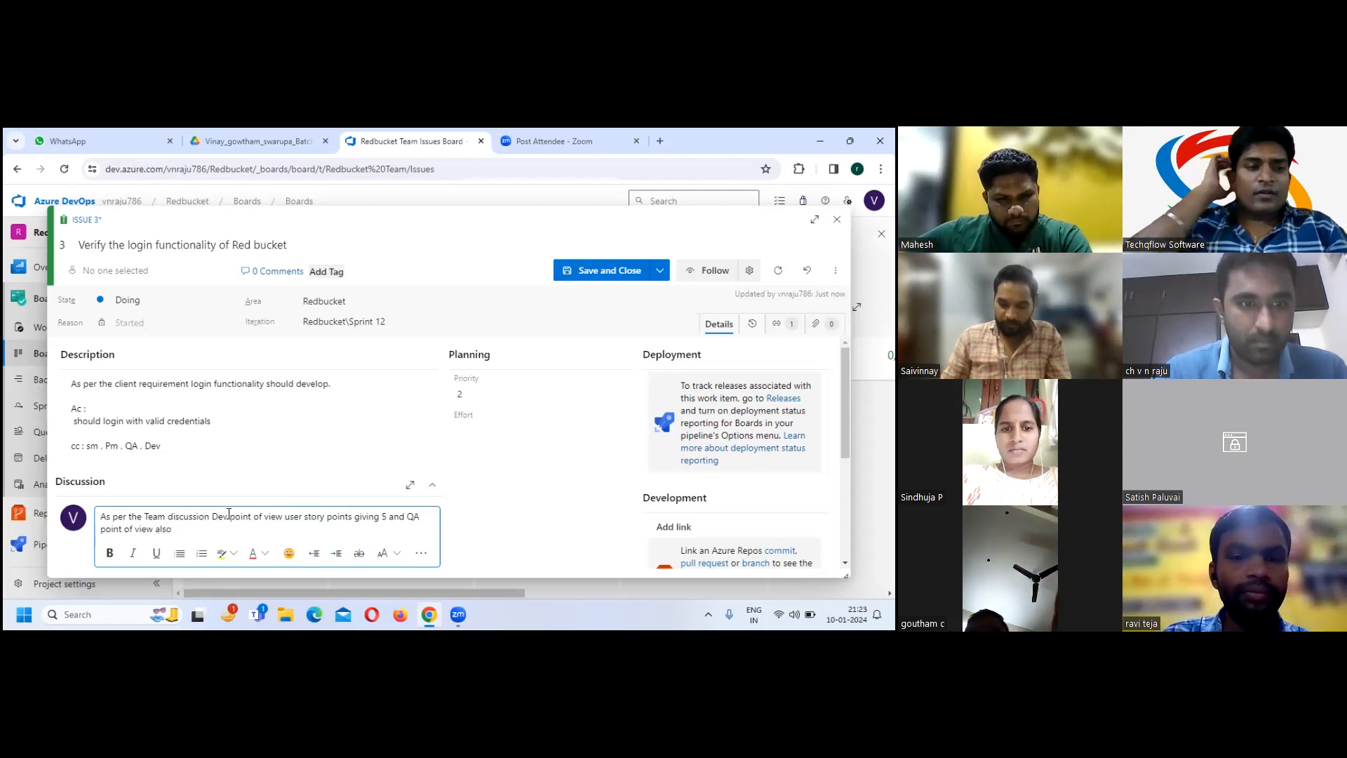
text(giv)
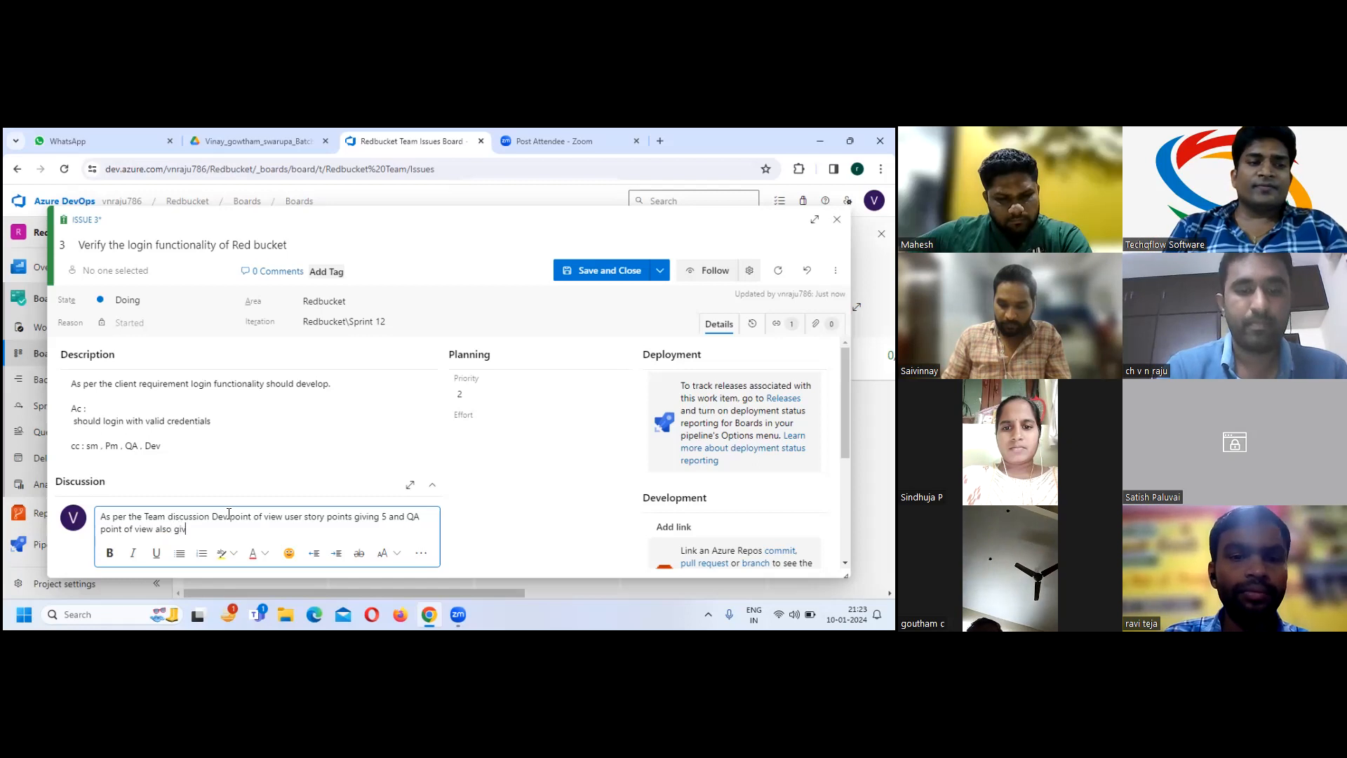
text(ing 5 points)
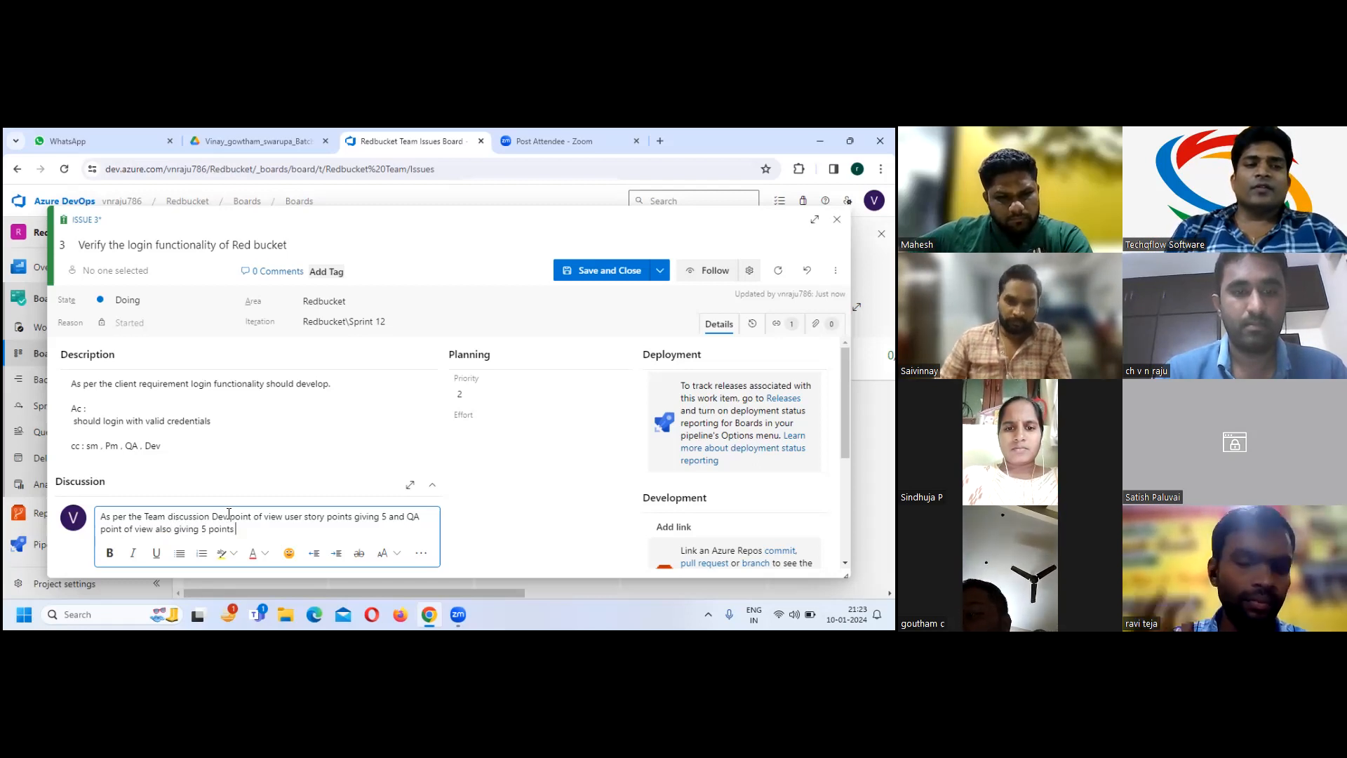
text(, pl)
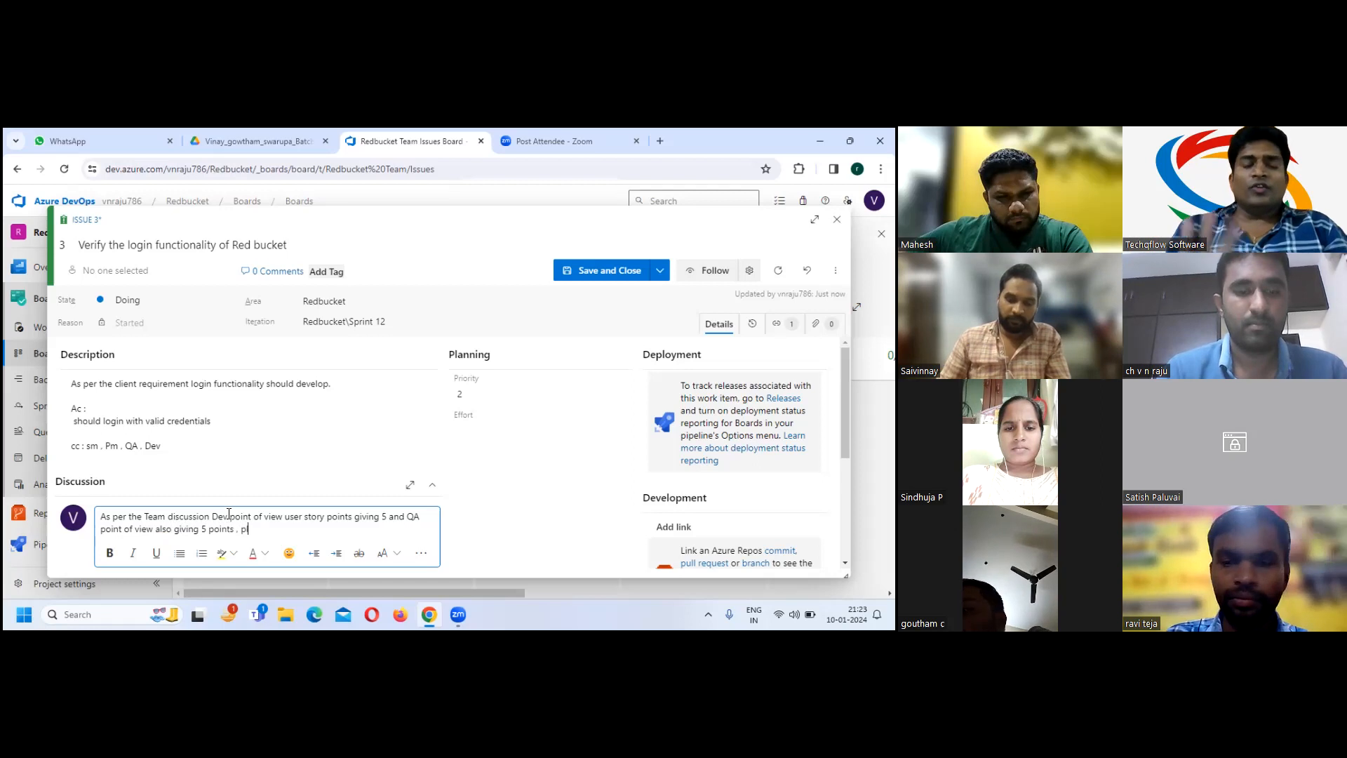
text(s)
key(BackSpace)
key(BackSpace)
key(BackSpace)
key(BackSpace)
key(BackSpace)
key(BackSpace)
key(BackSpace)
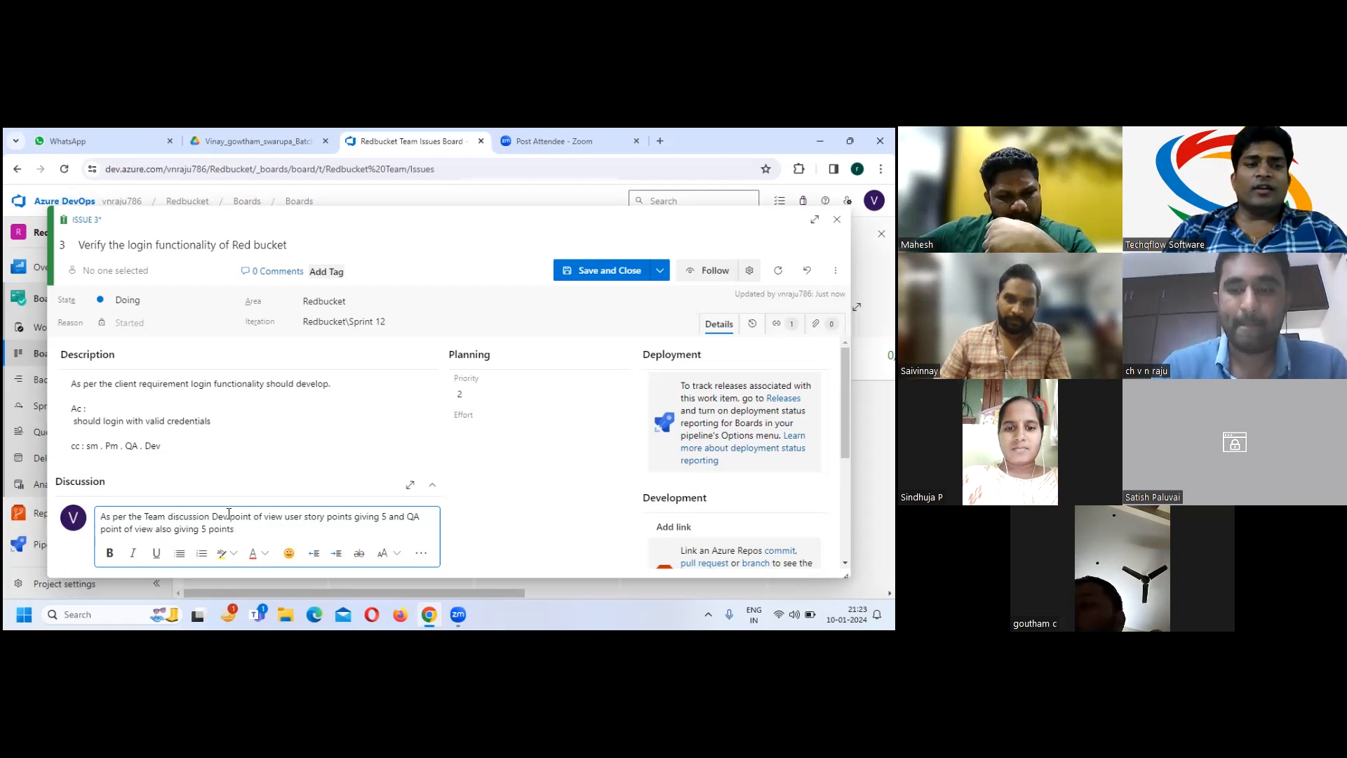
Start a copy line below the comment text, separated by a blank line, with "cc : @"
key(Return)
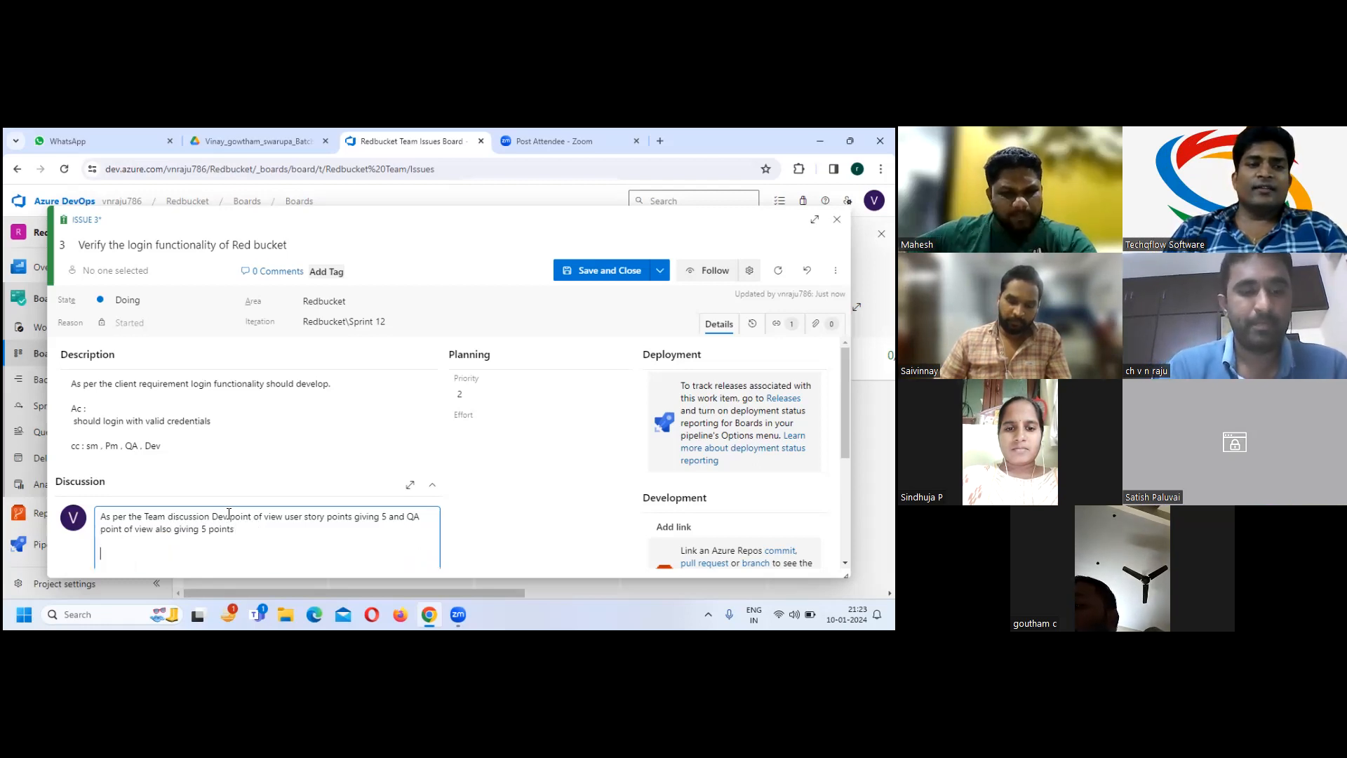
key(Return)
text(cc)
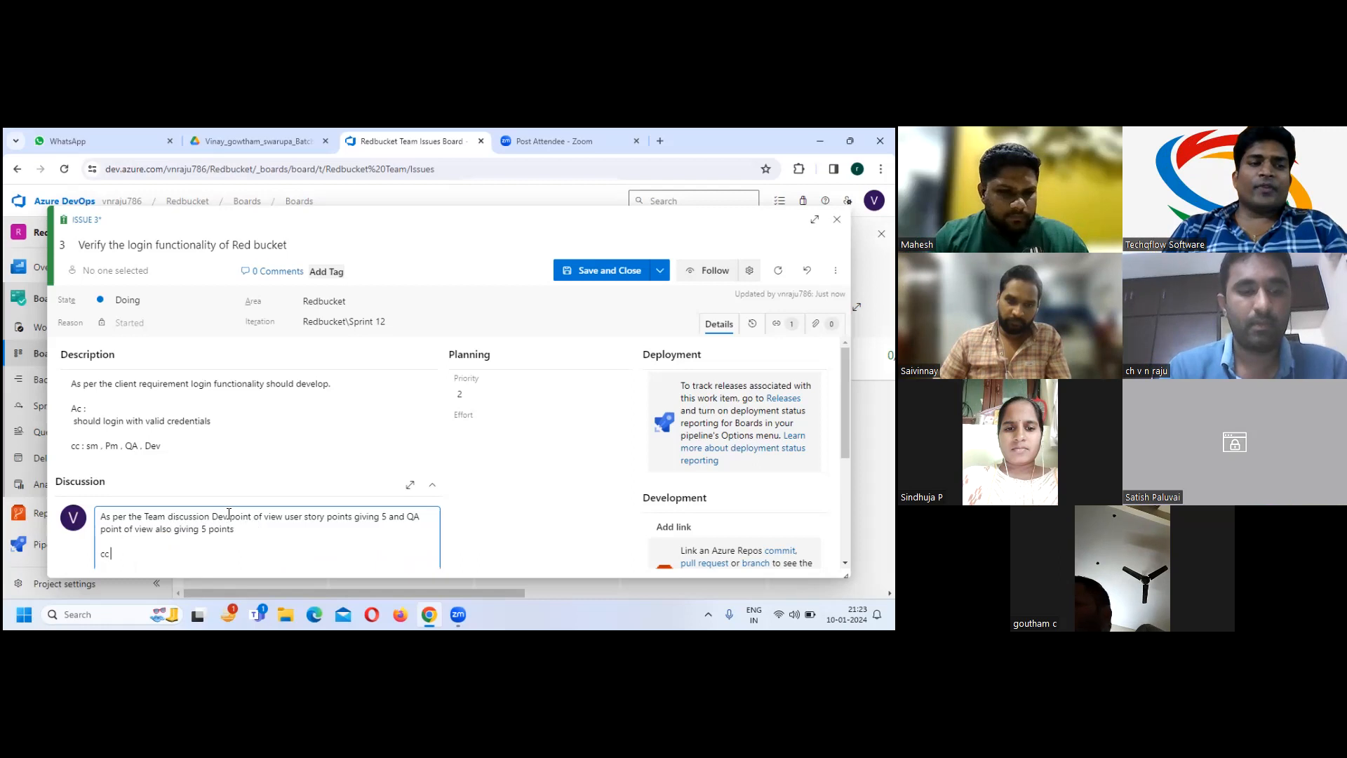
text( :)
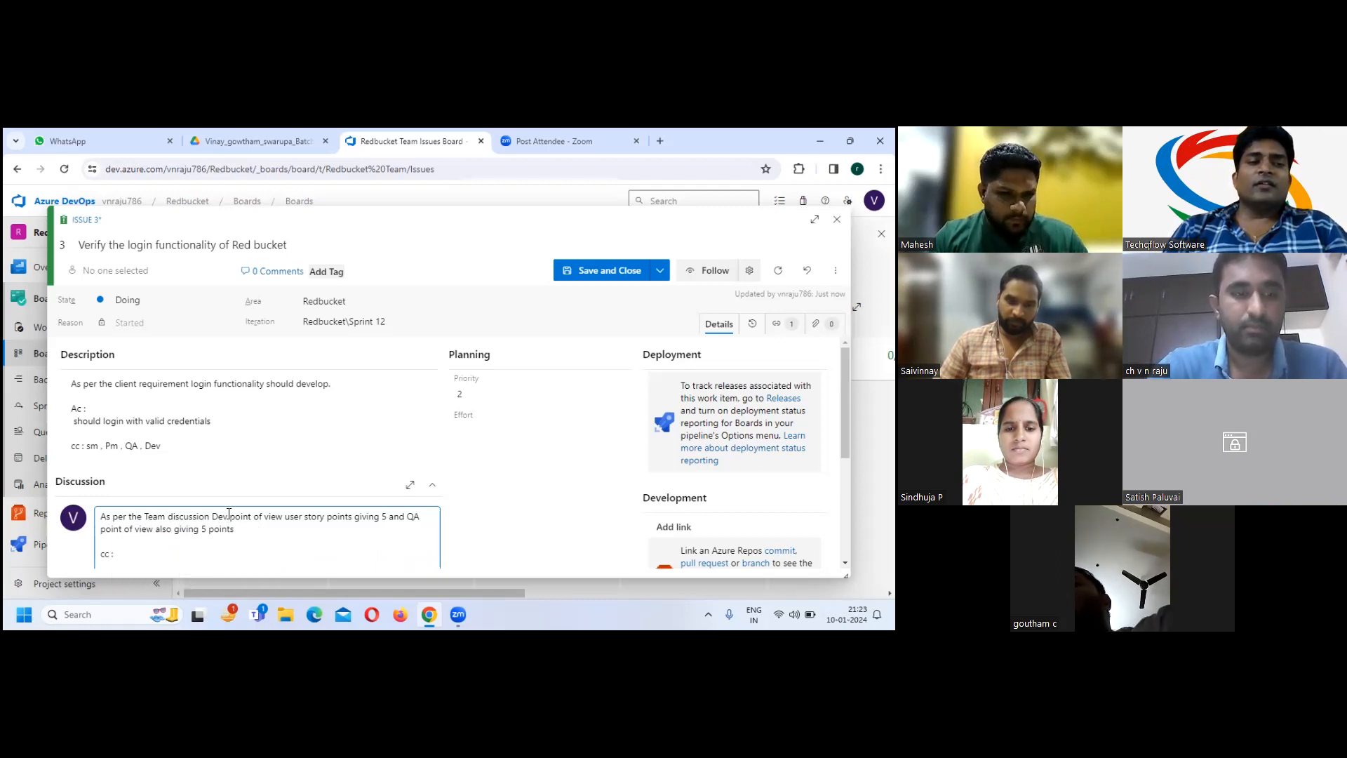
text( @)
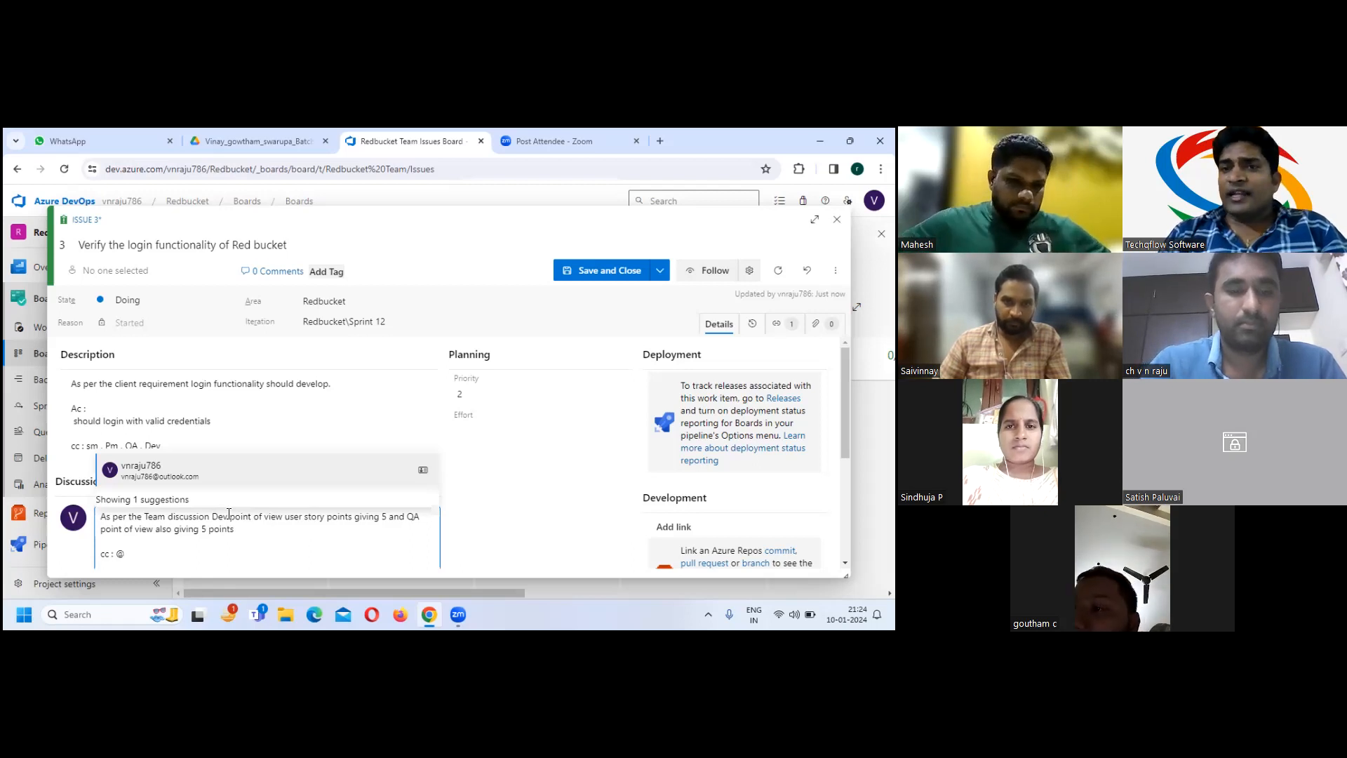
click(3, 552)
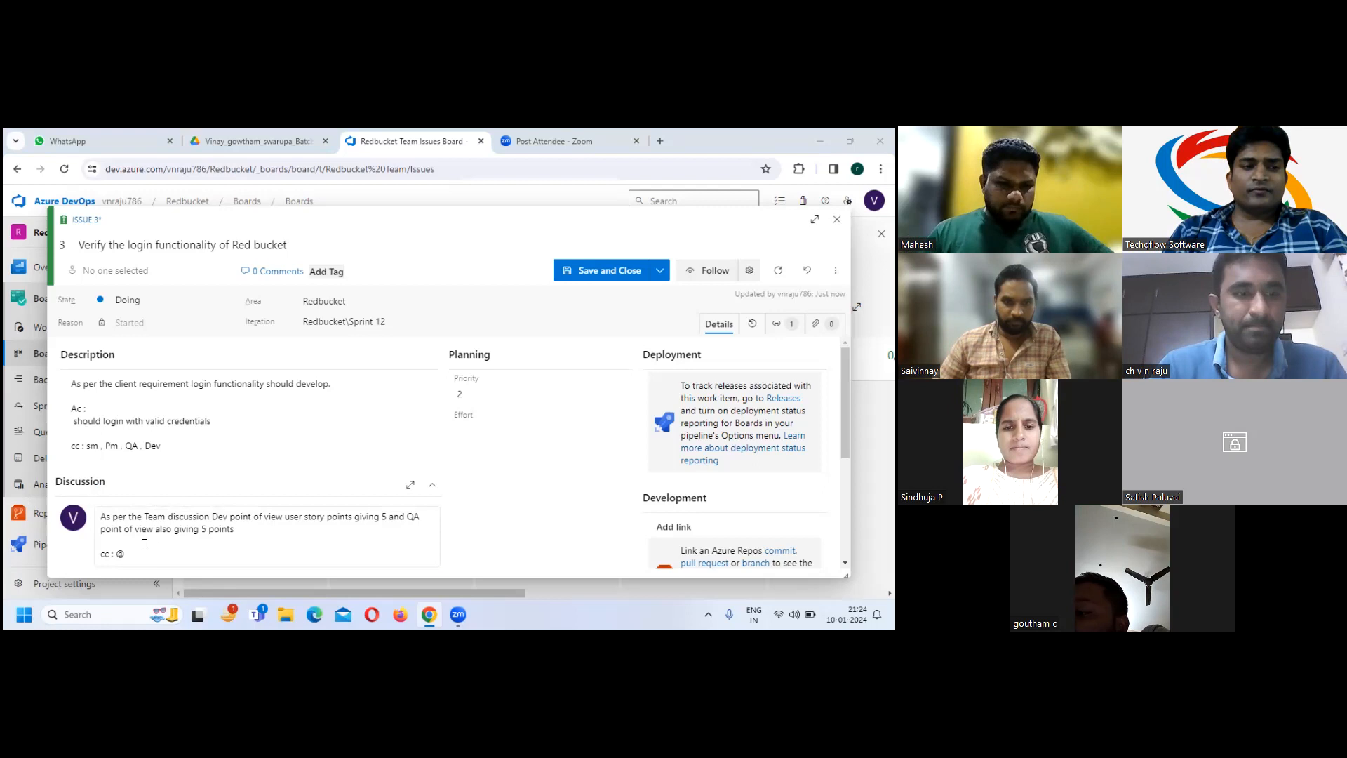
click(144, 544)
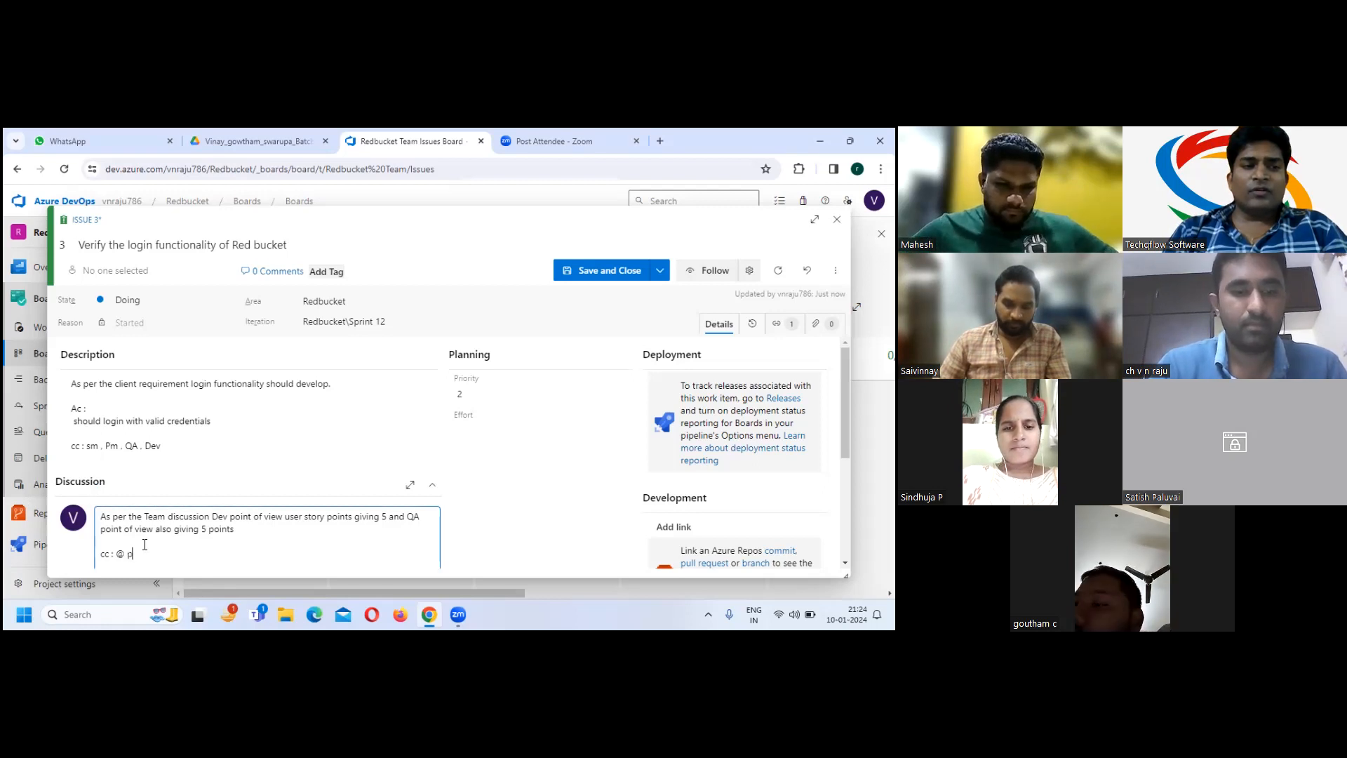
text(Po .)
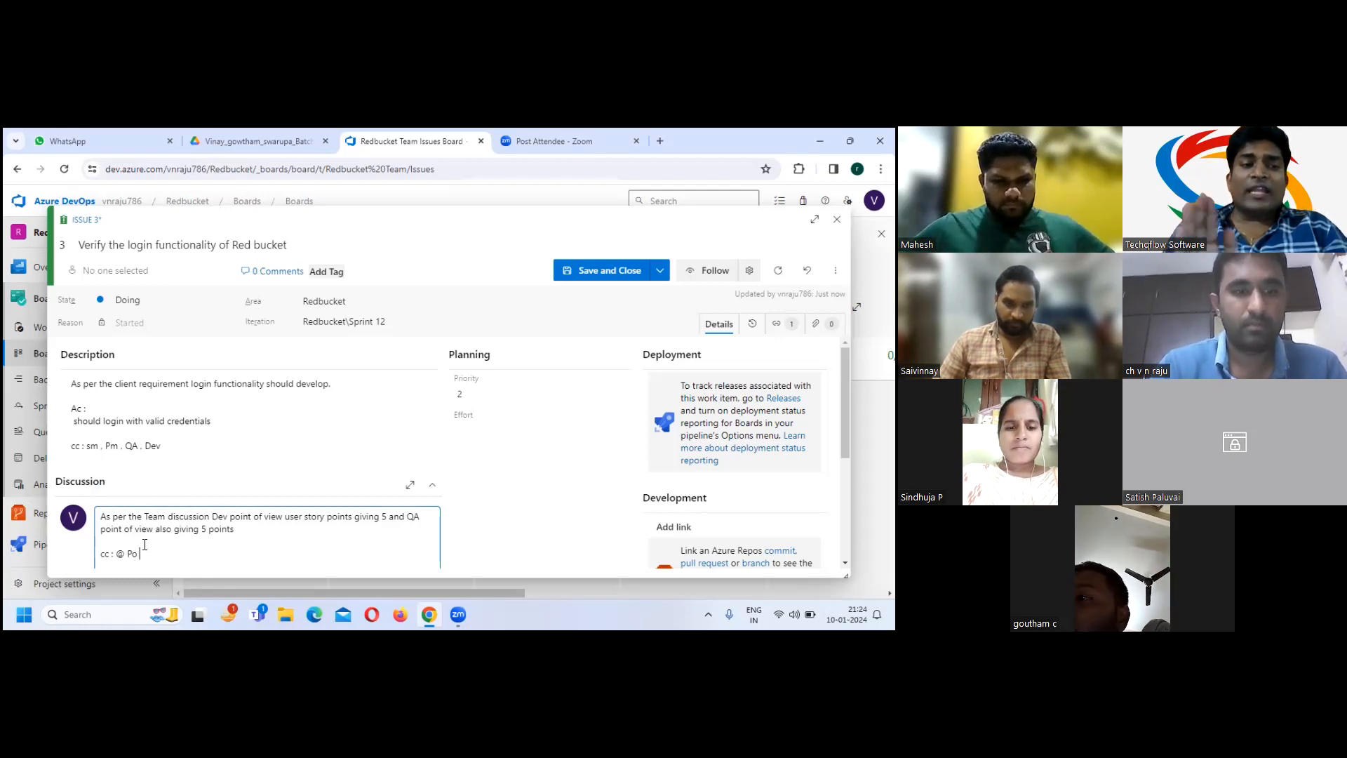
key(BackSpace)
key(BackSpace)
key(BackSpace)
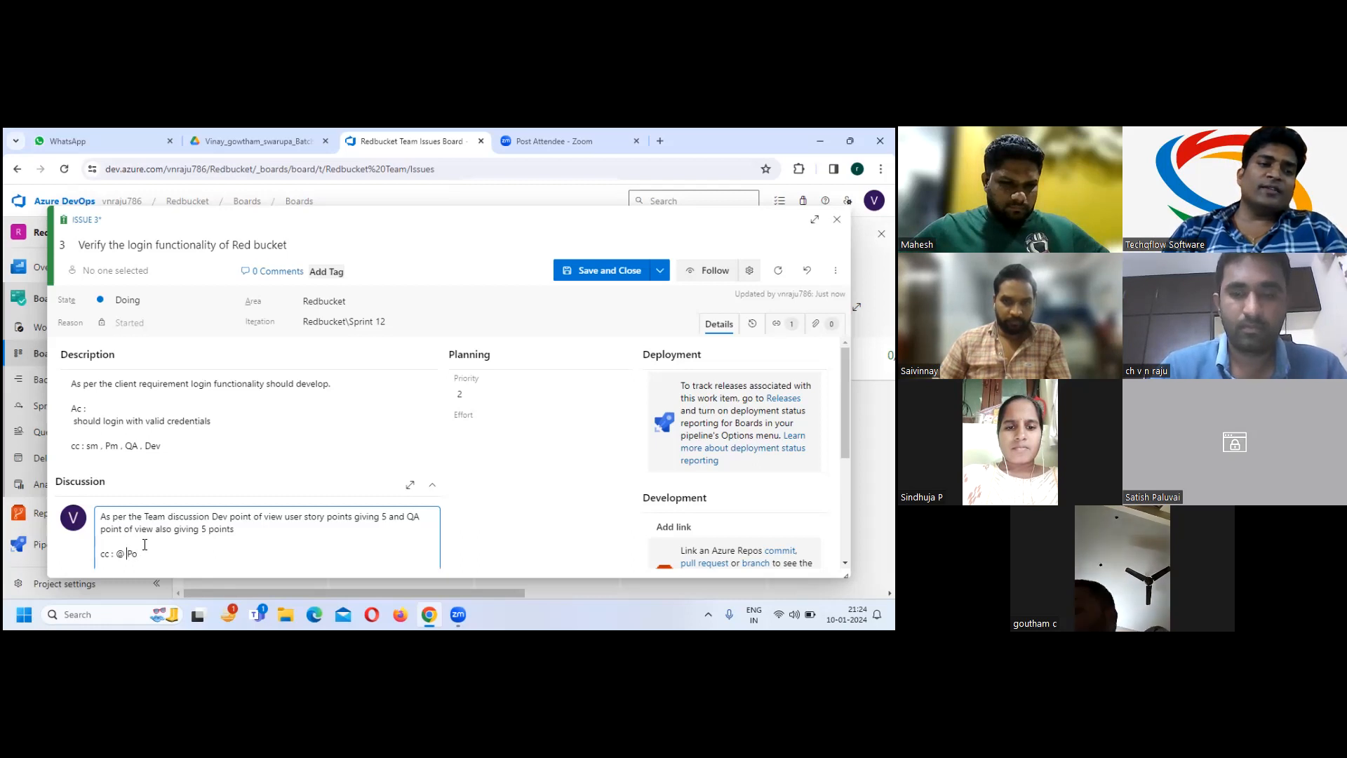
key(BackSpace)
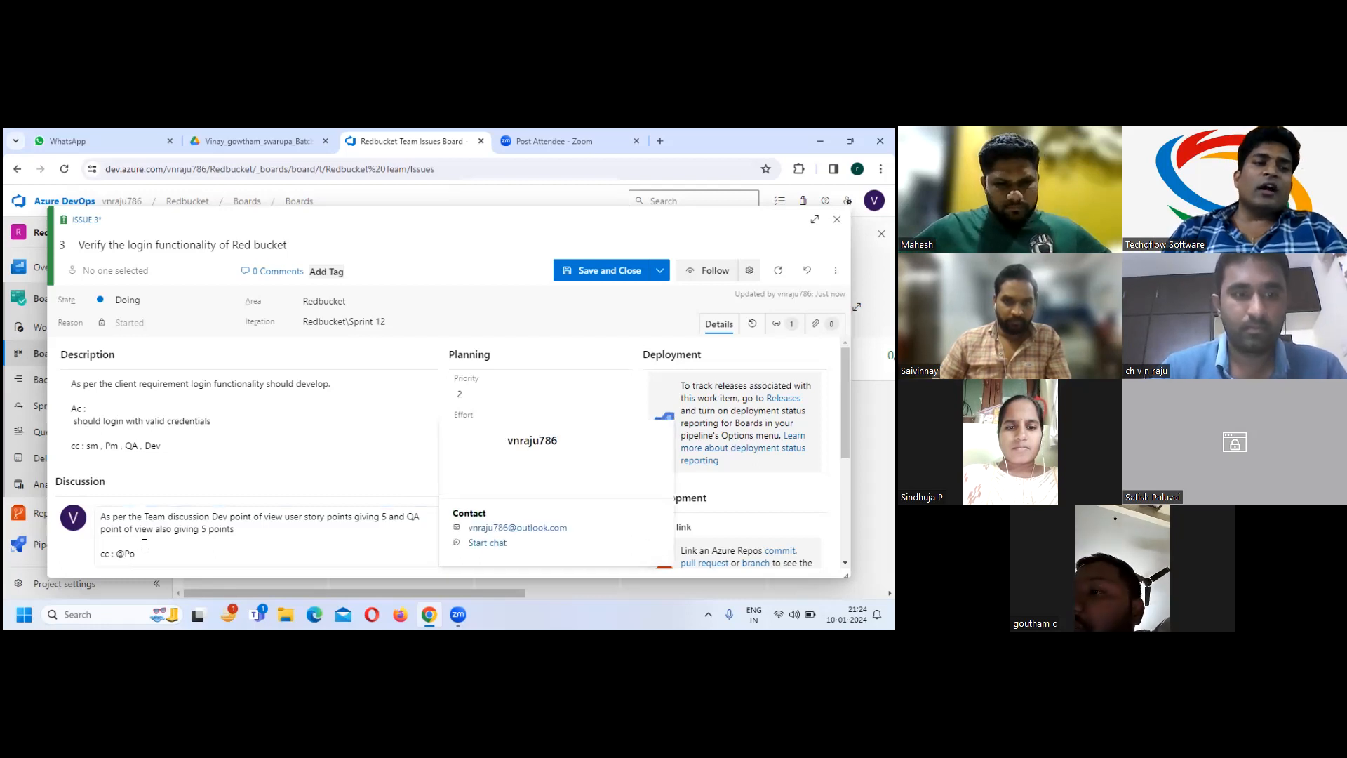
click(144, 544)
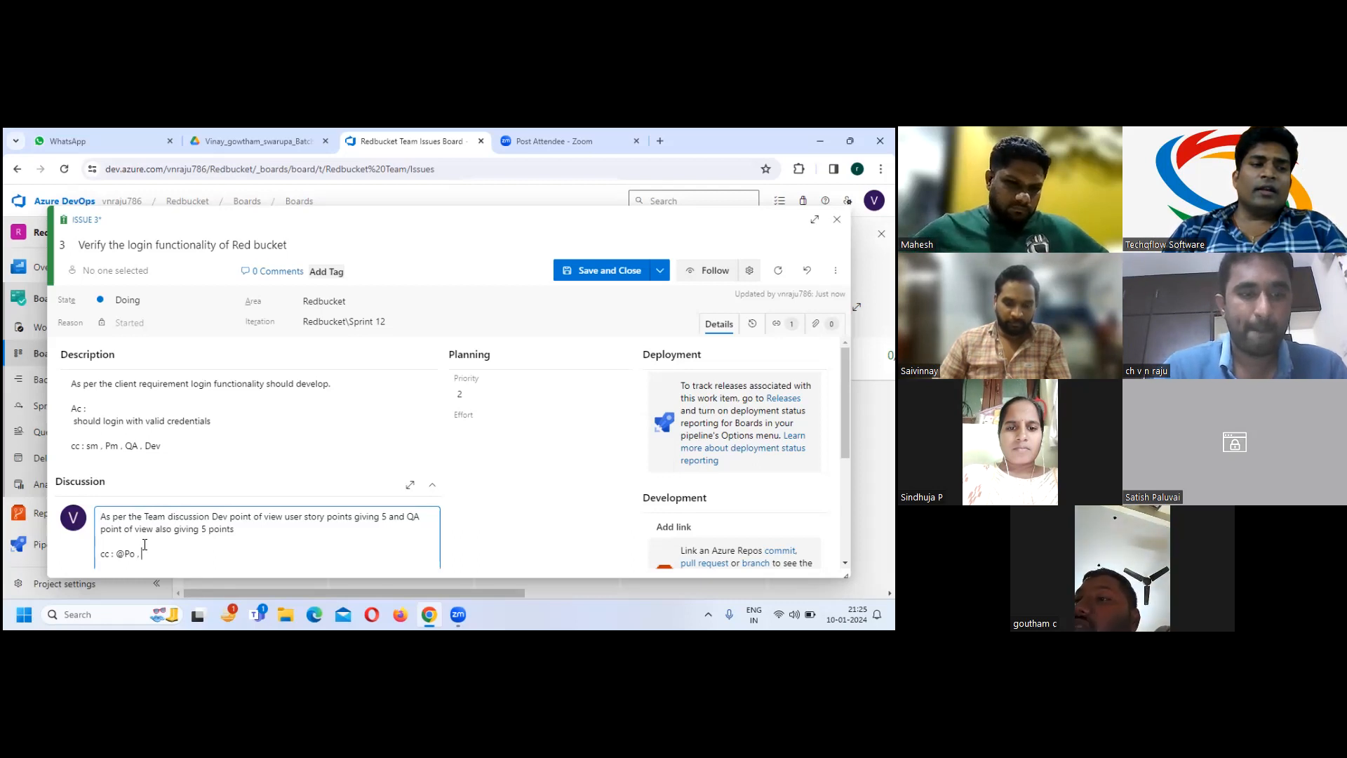
text(@)
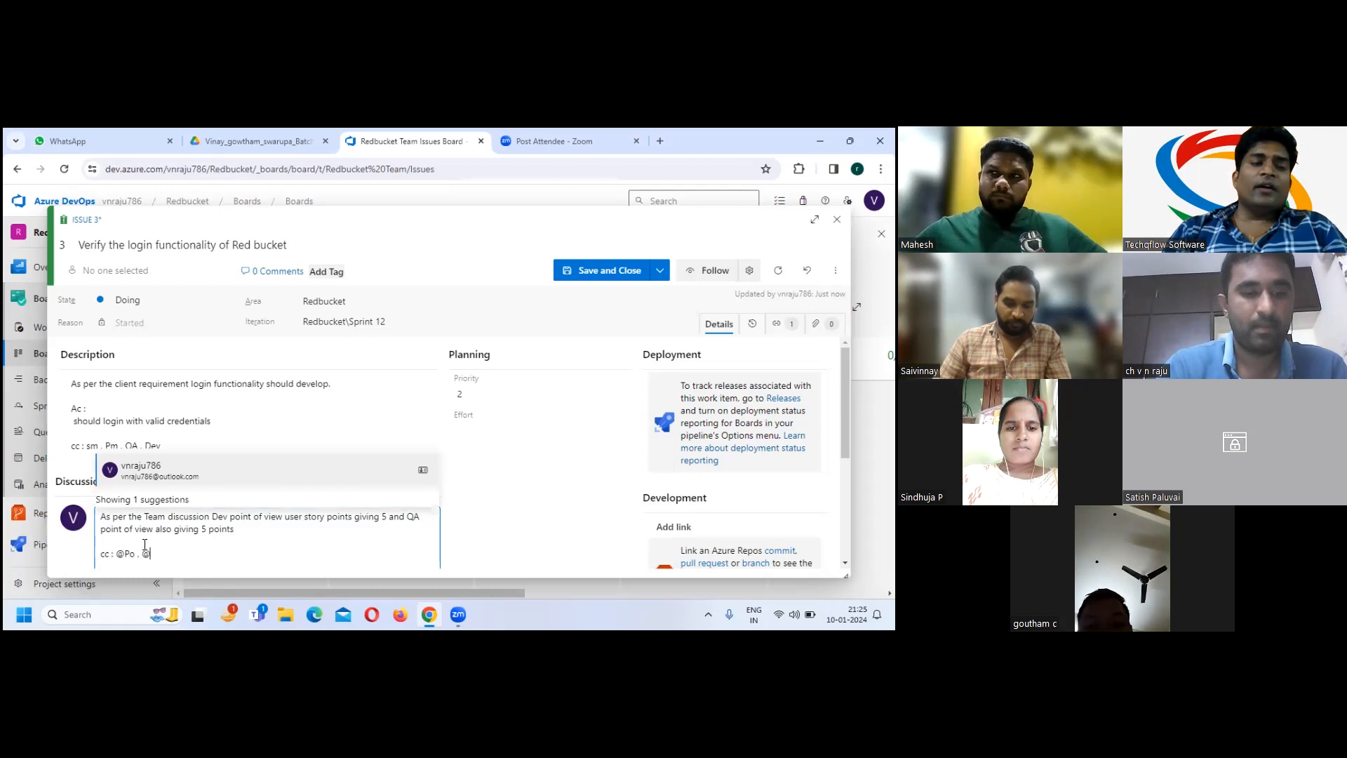
text( Dev)
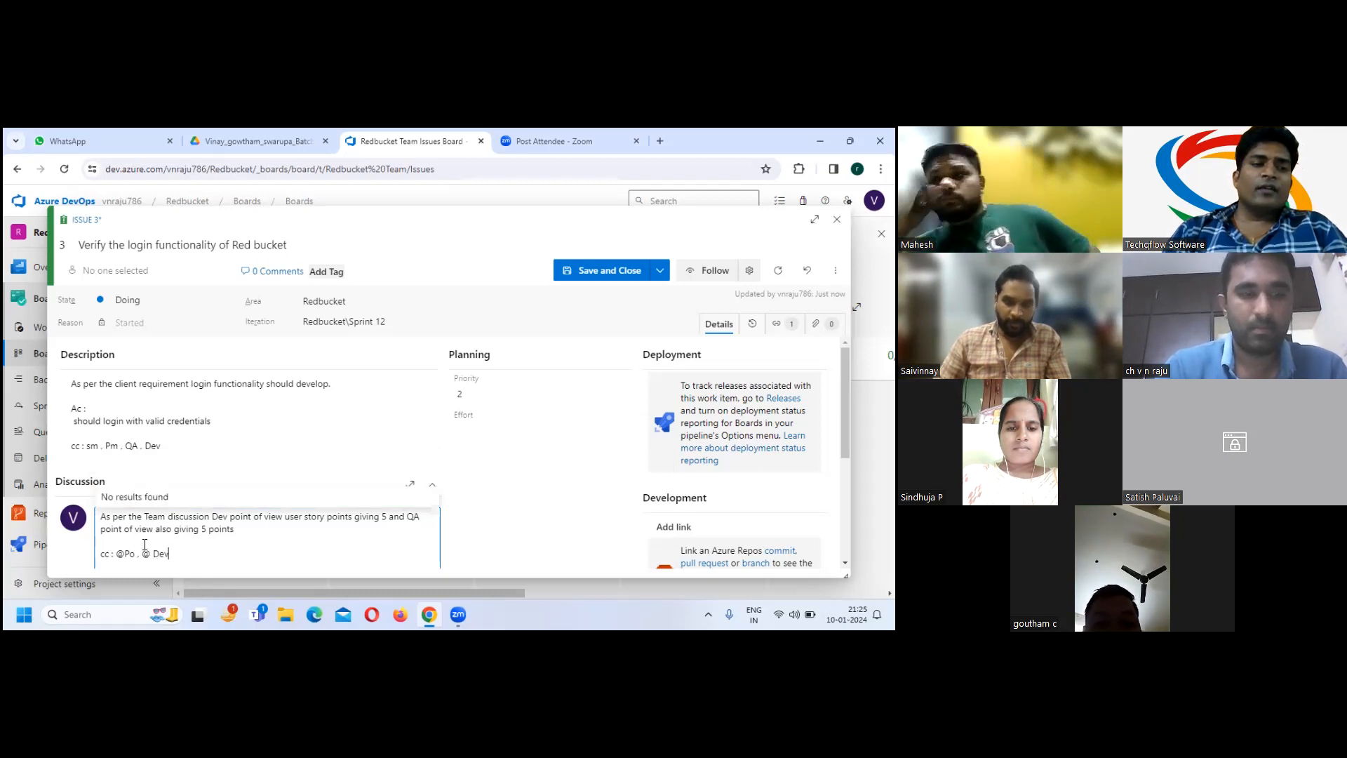
key(Left)
key(BackSpace)
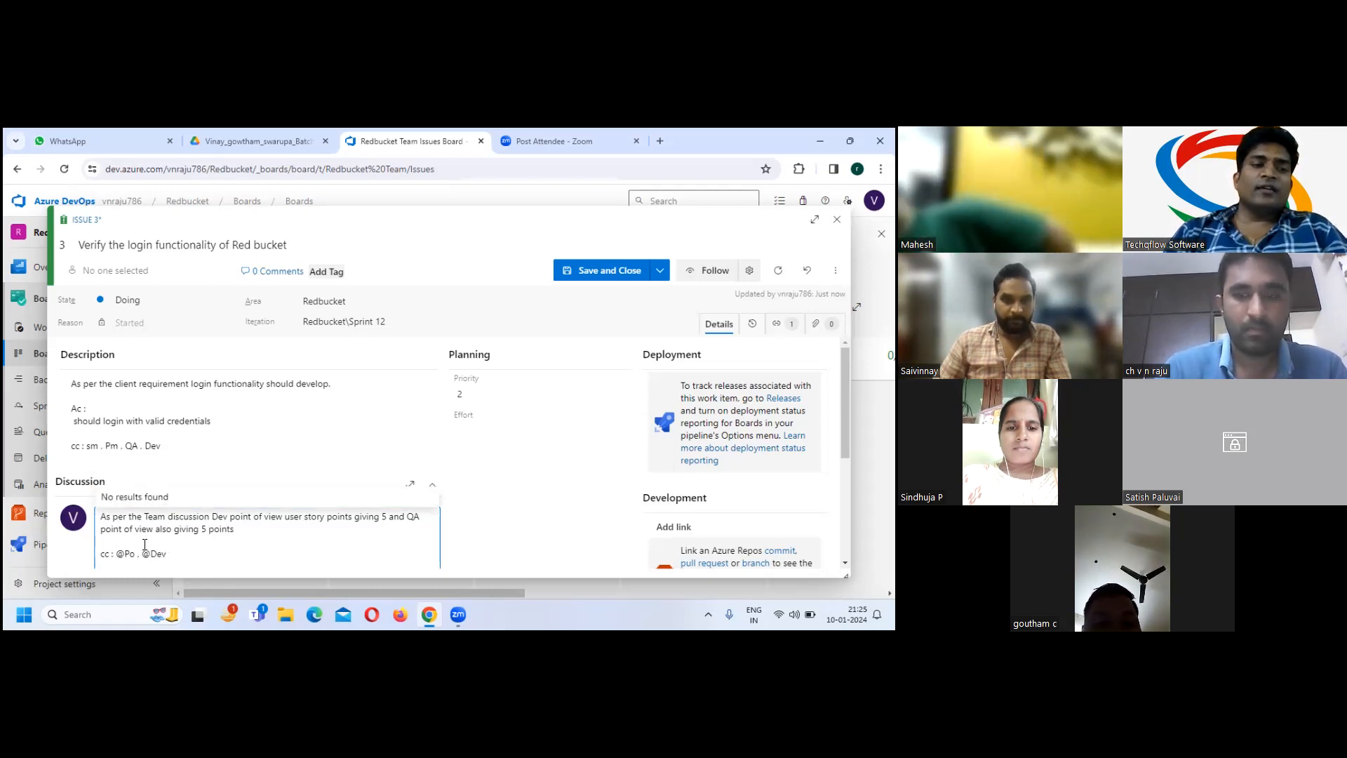
key(Right)
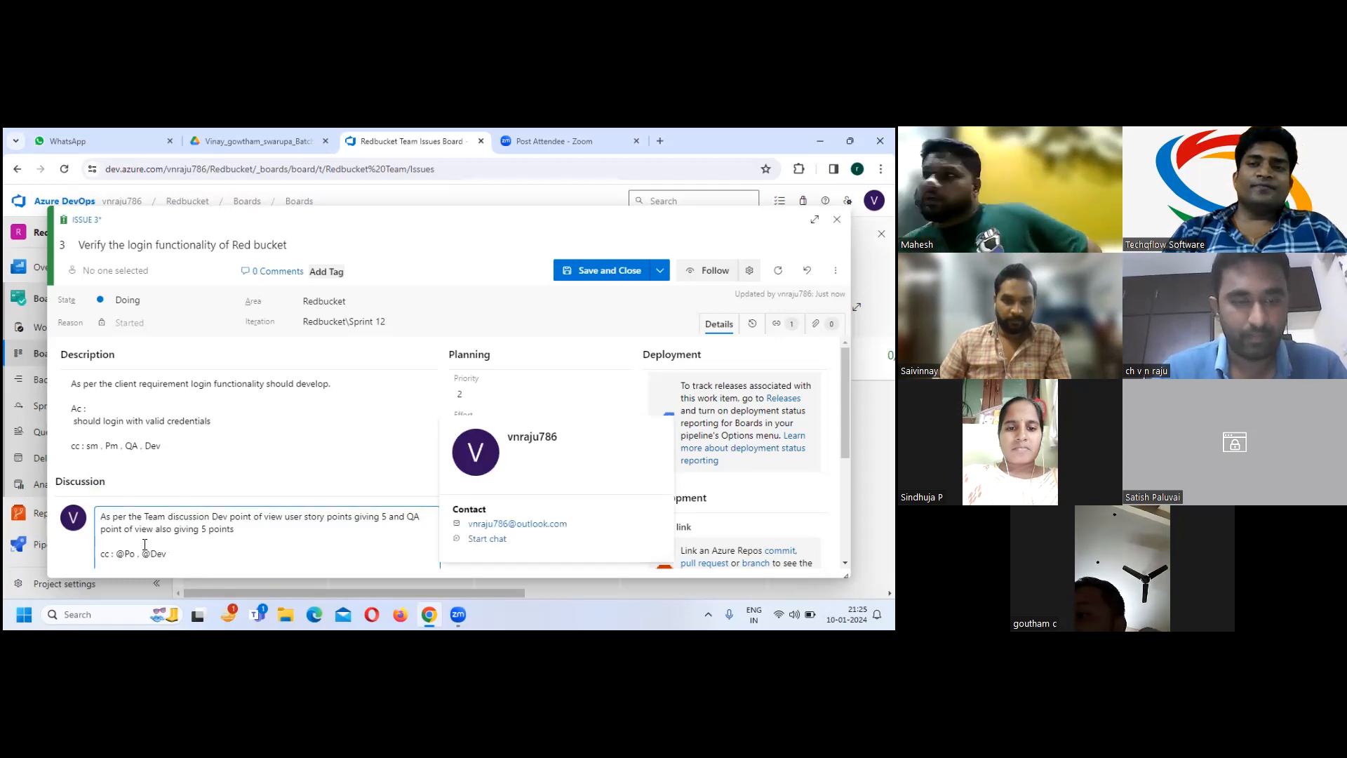
key(Escape)
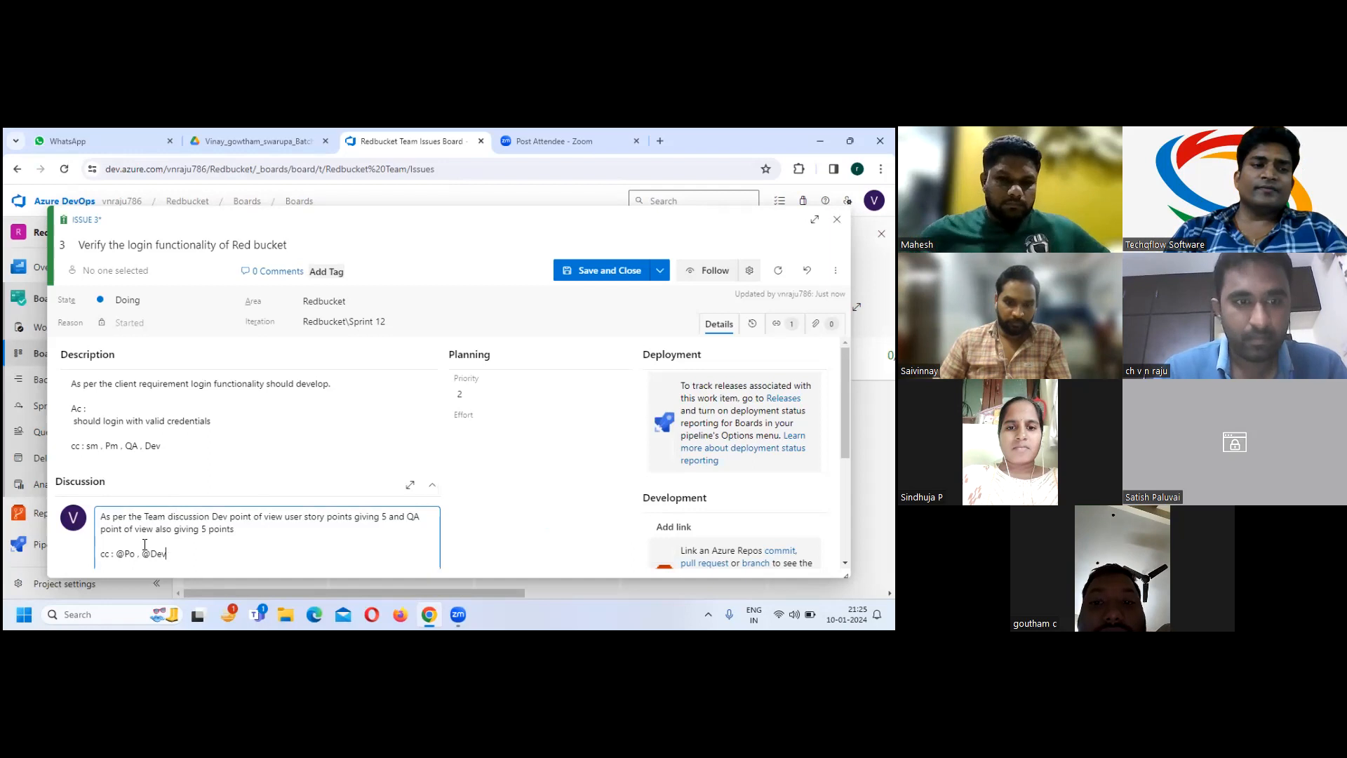
text(, )
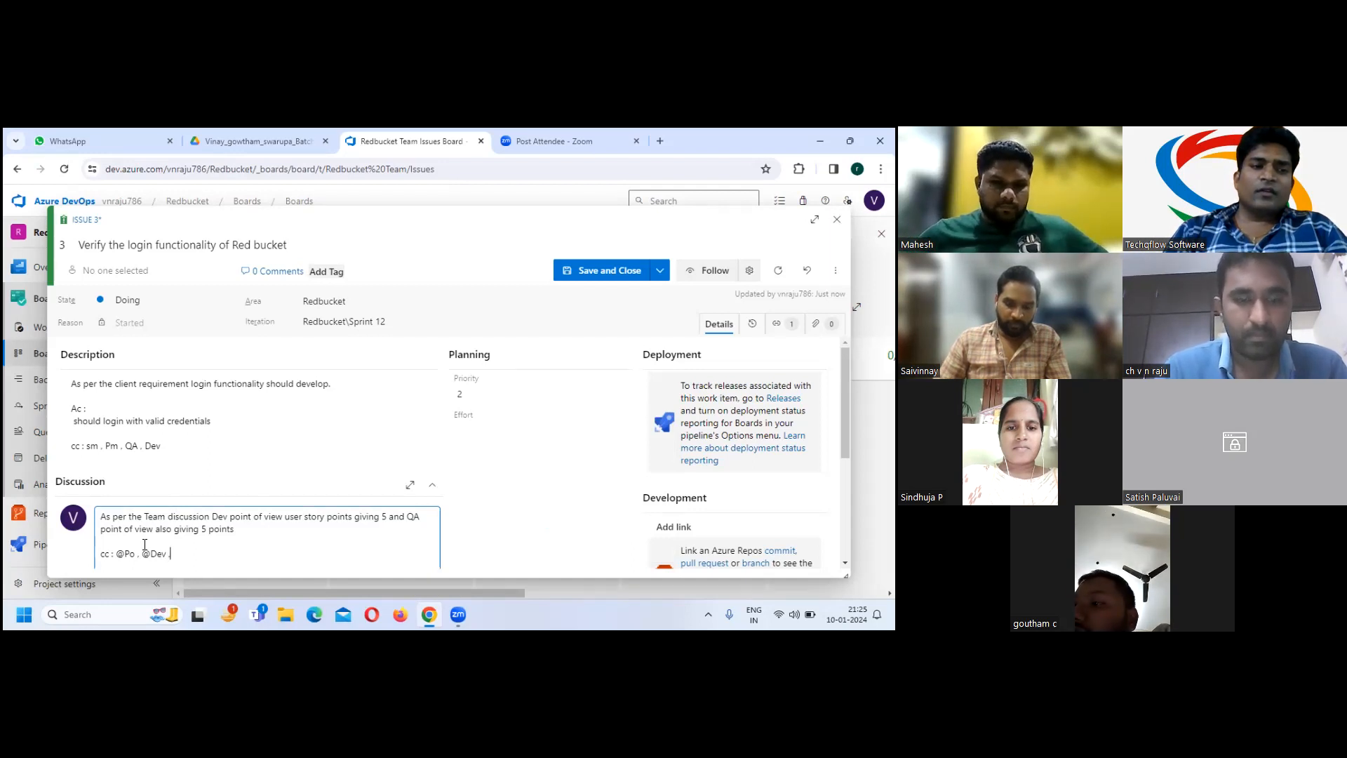
text(@)
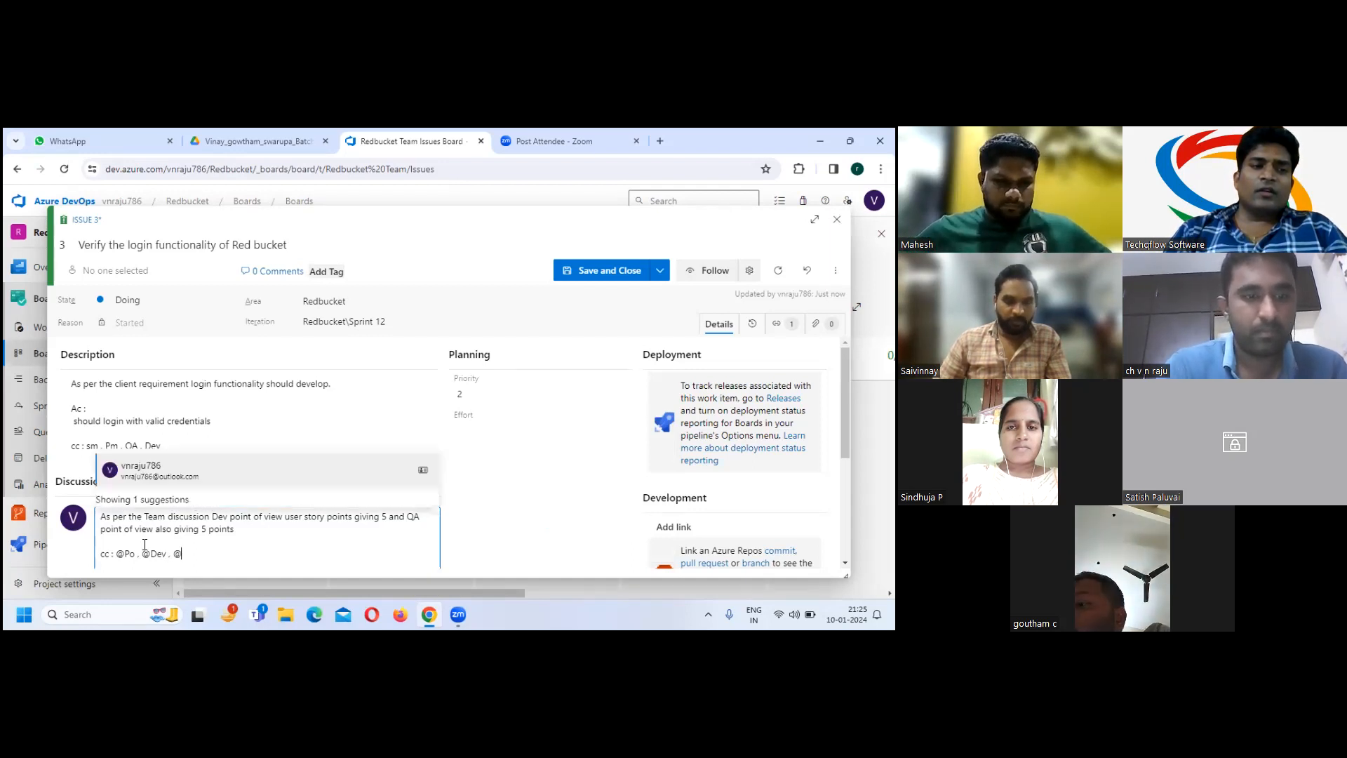
text(QA)
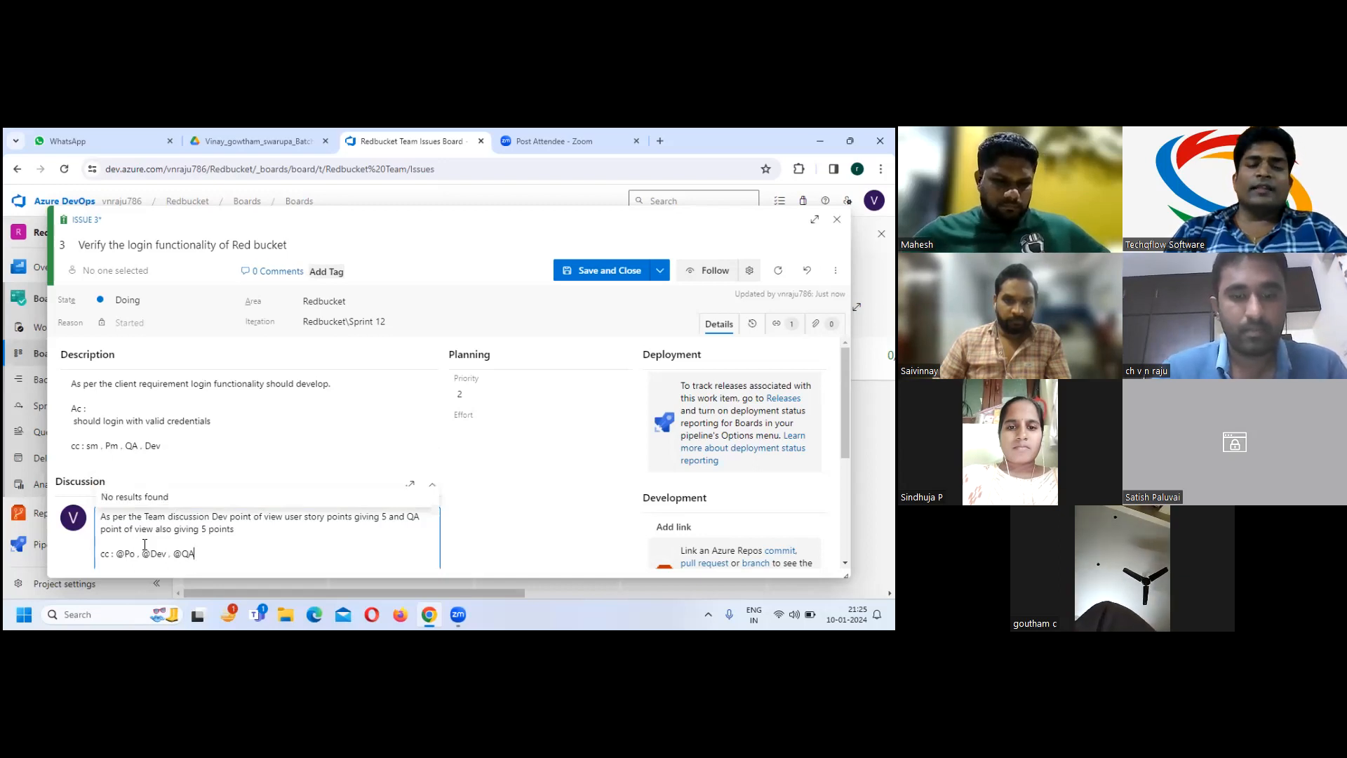
text( , )
text(@)
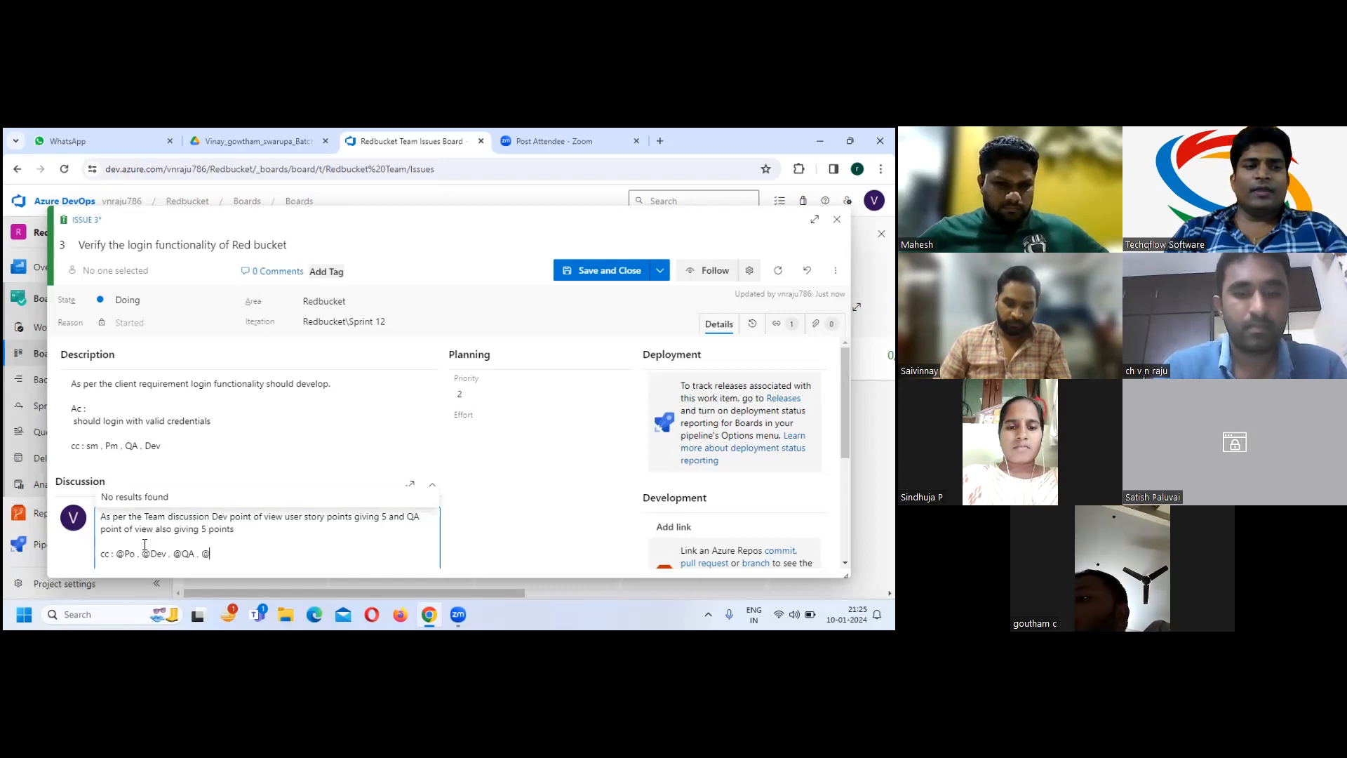
text(Pm)
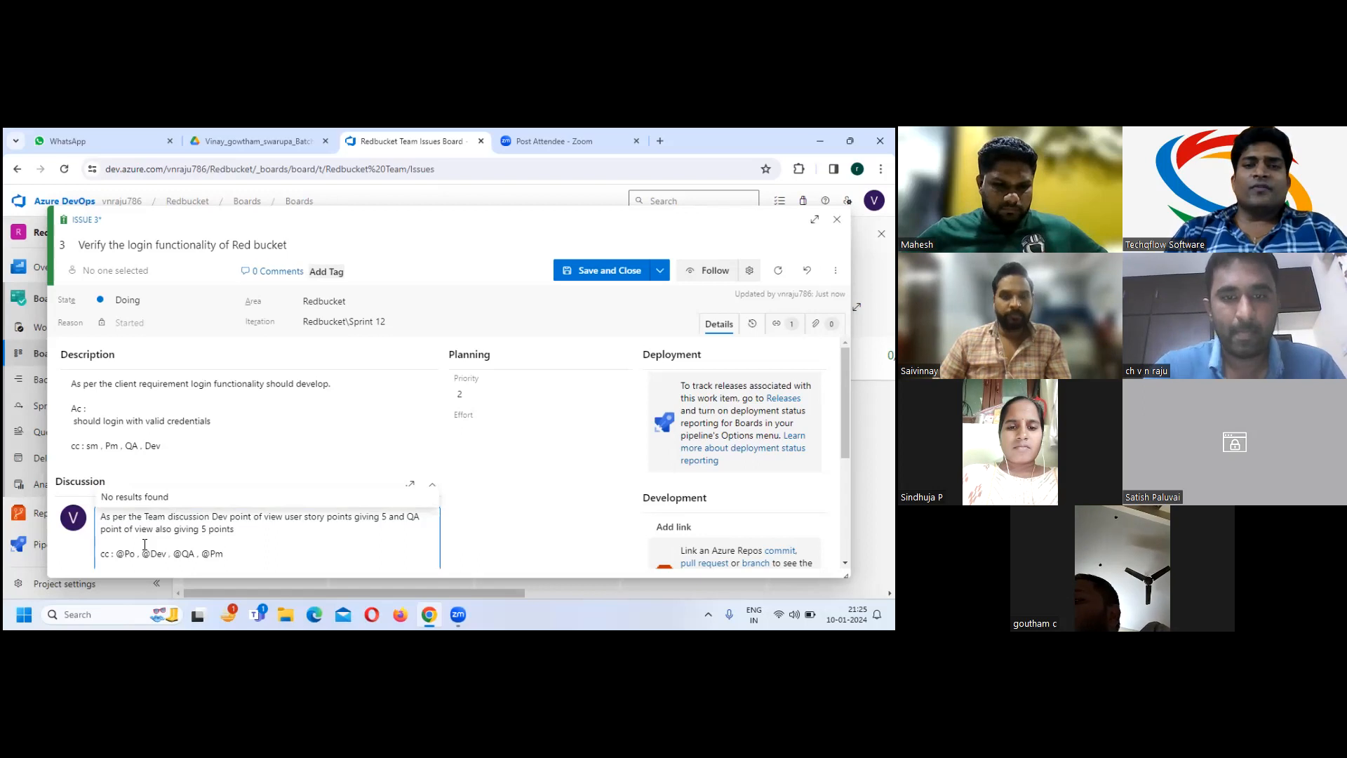
click(601, 278)
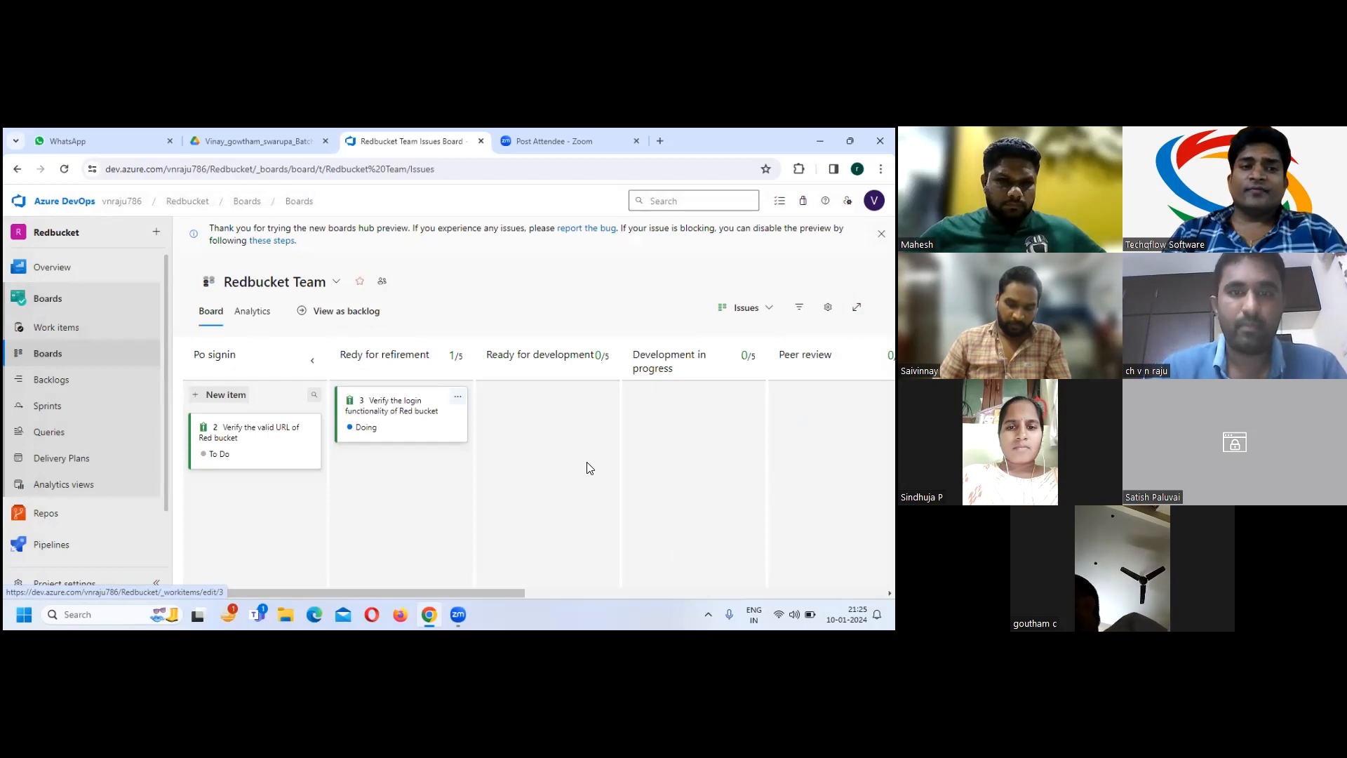
Move the login functionality issue to "Ready for development", assign it to the suggested team member, and save and close it
drag(412, 408, 562, 398)
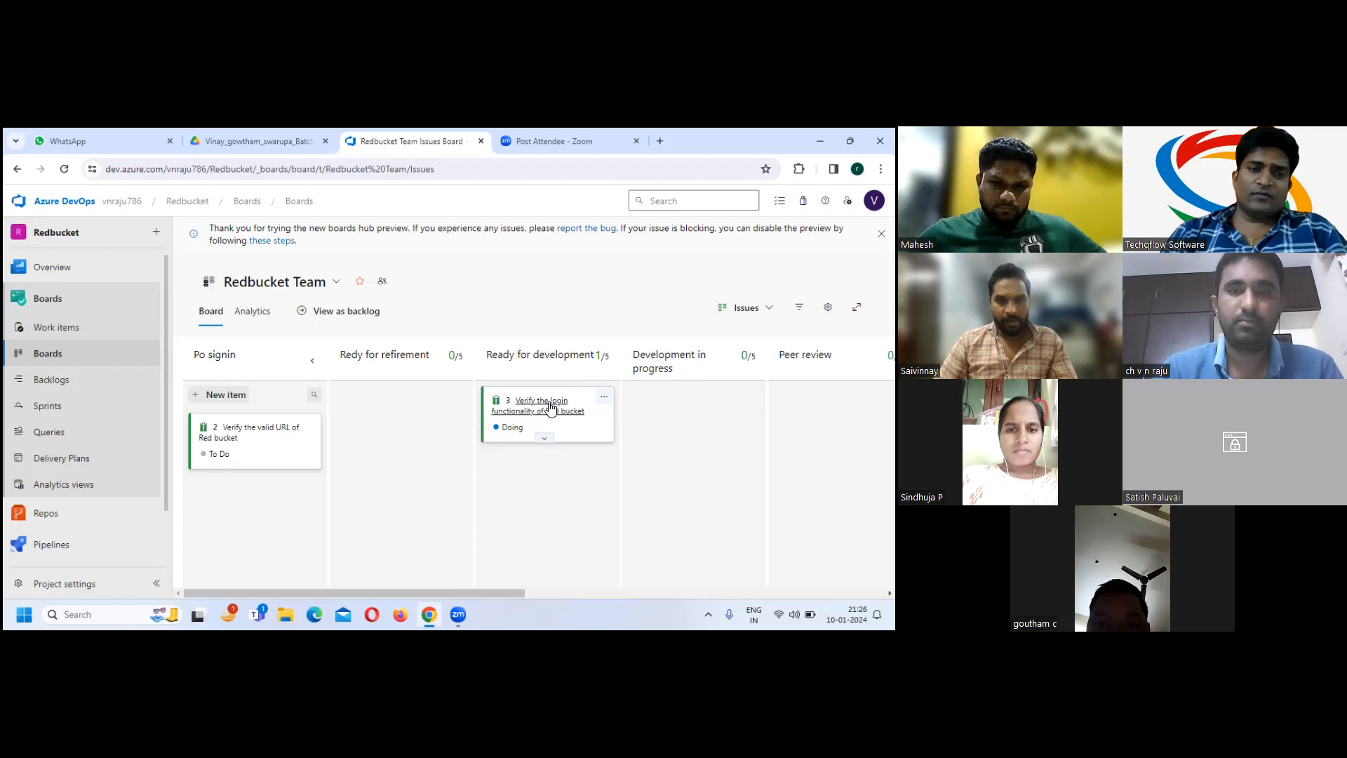
click(549, 400)
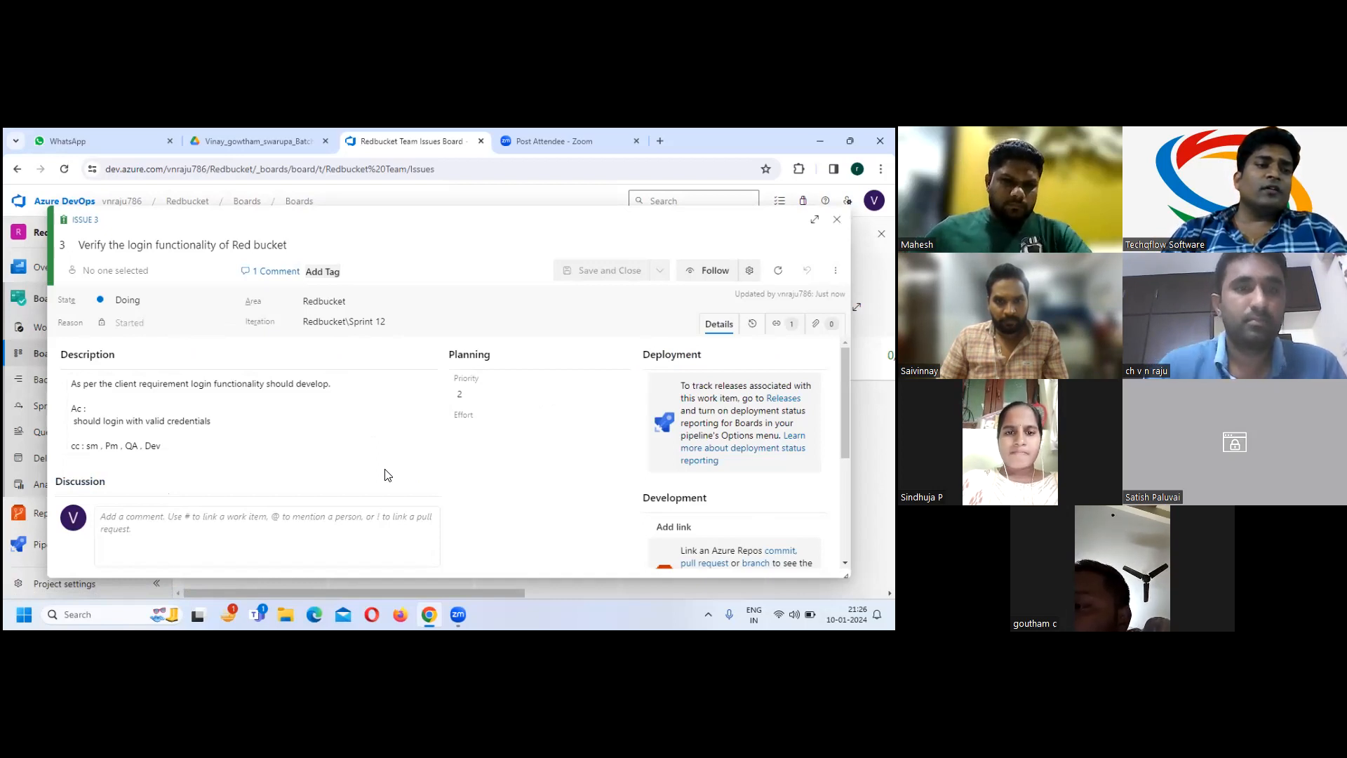
click(123, 272)
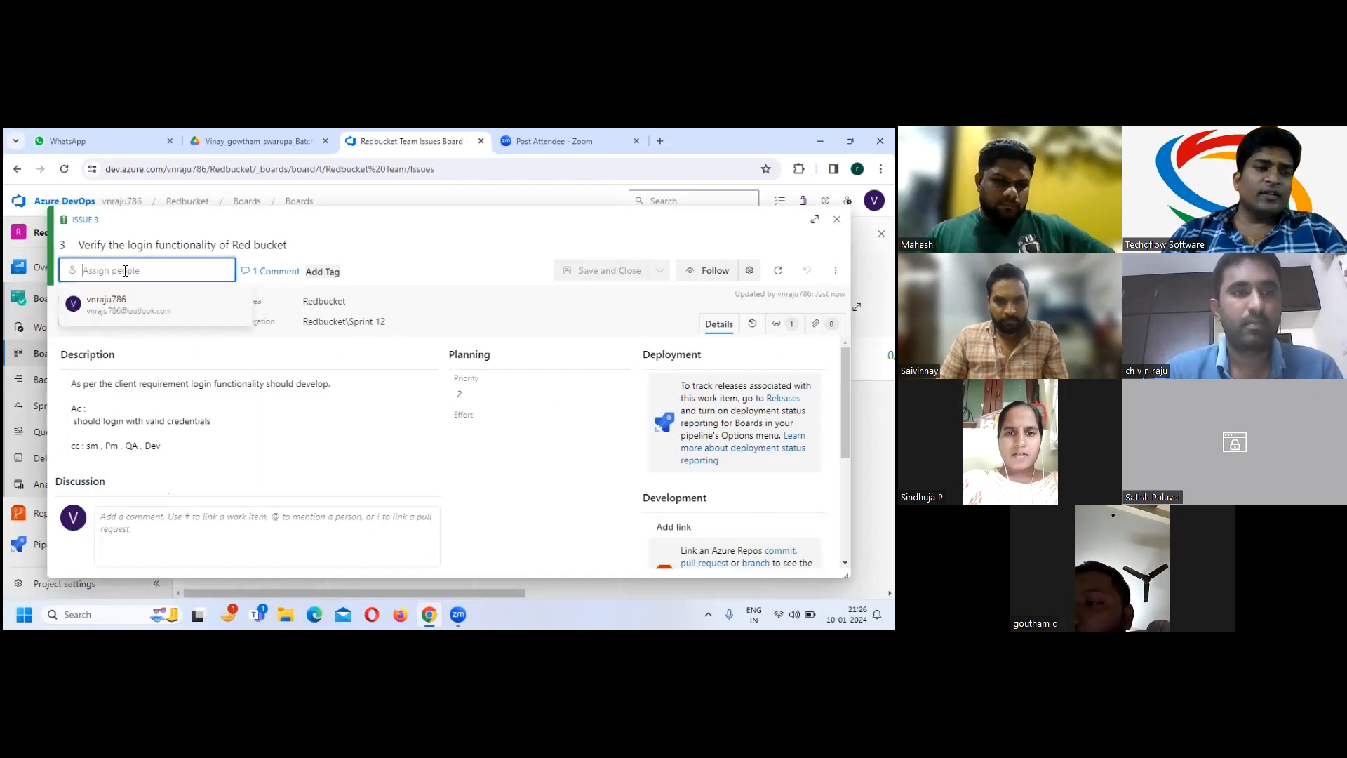
click(119, 308)
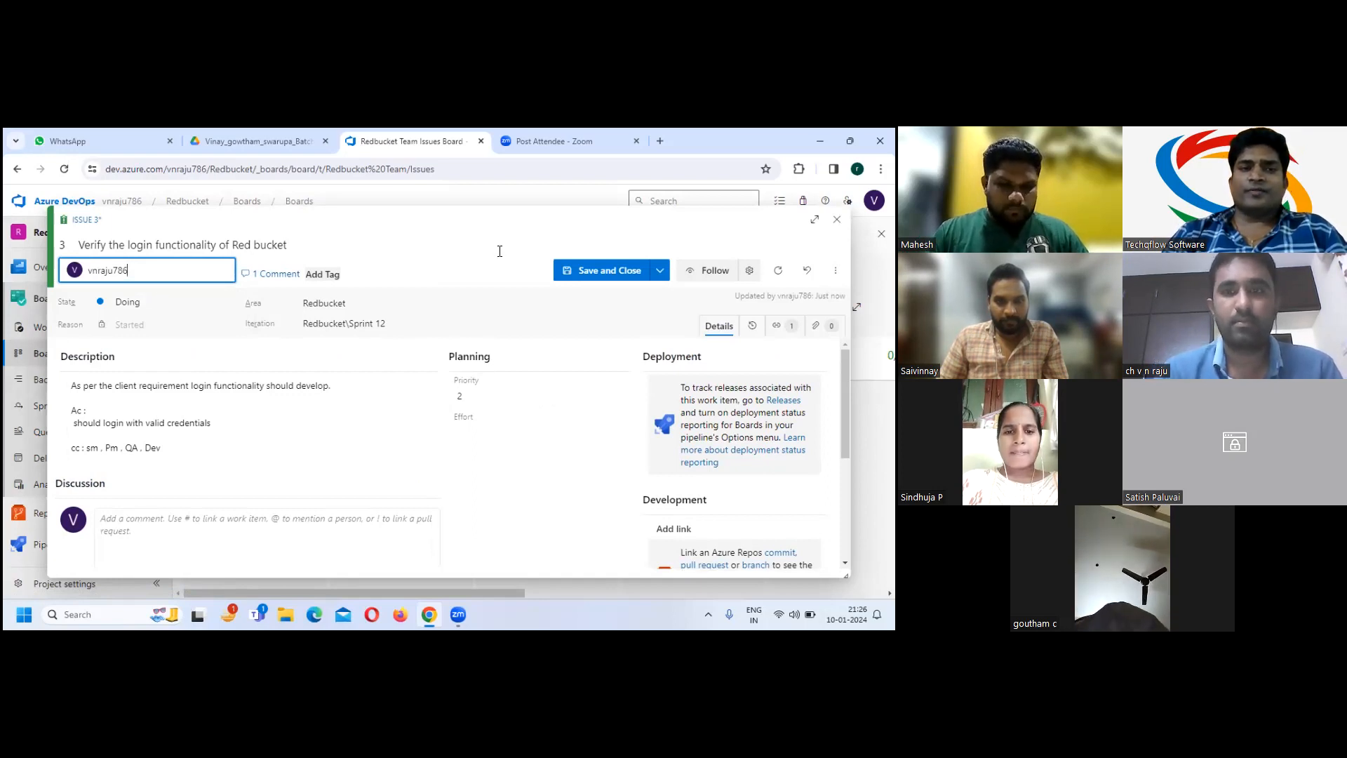
click(607, 273)
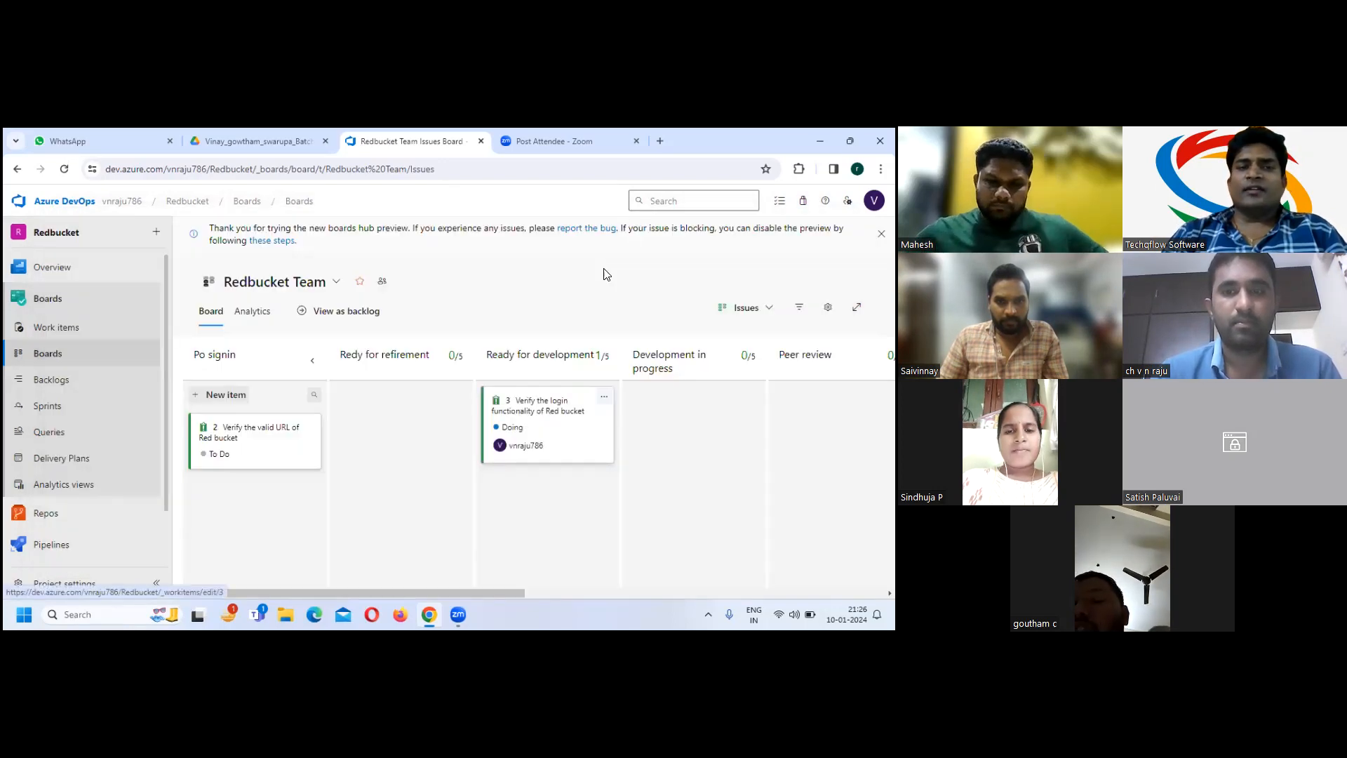
Move the login functionality issue to "Development in progress" and begin a new discussion comment on it with "Hi Senior Developer"
drag(534, 403, 673, 410)
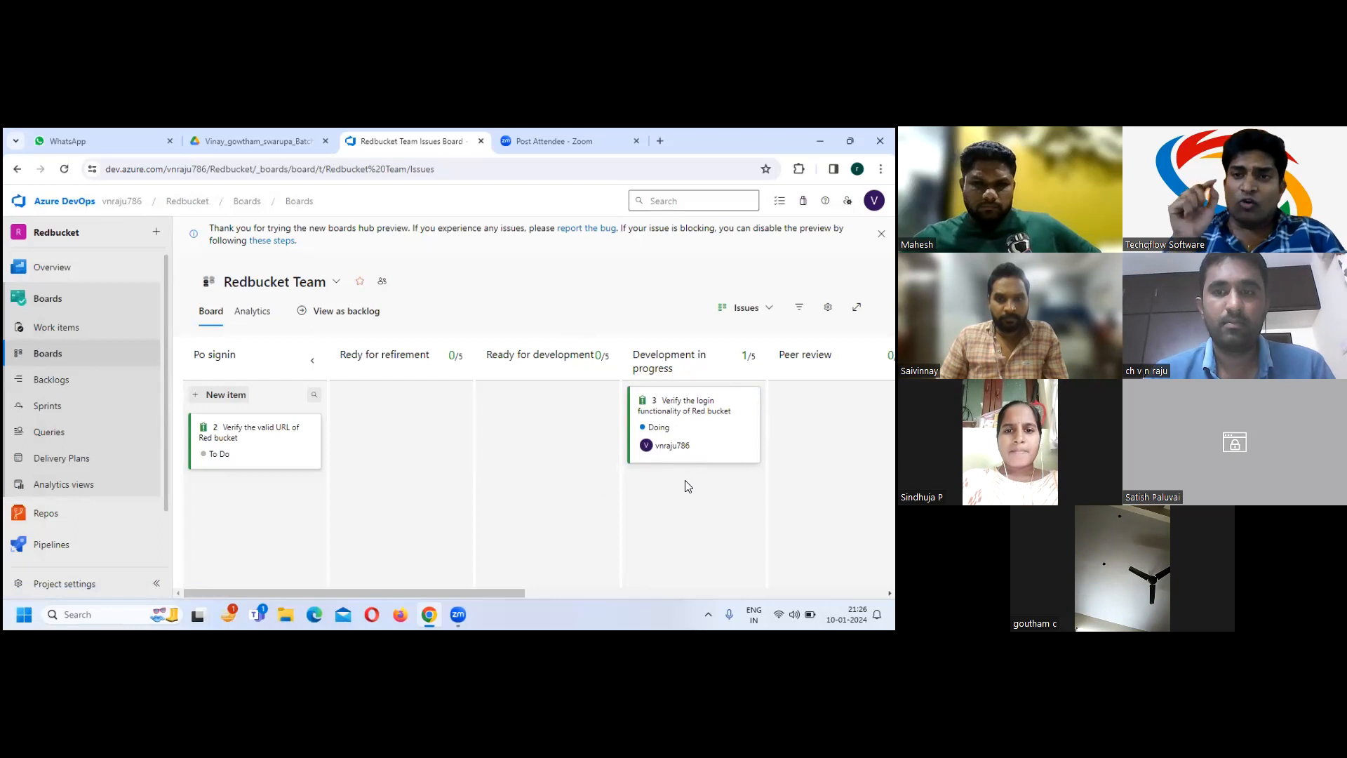
click(679, 401)
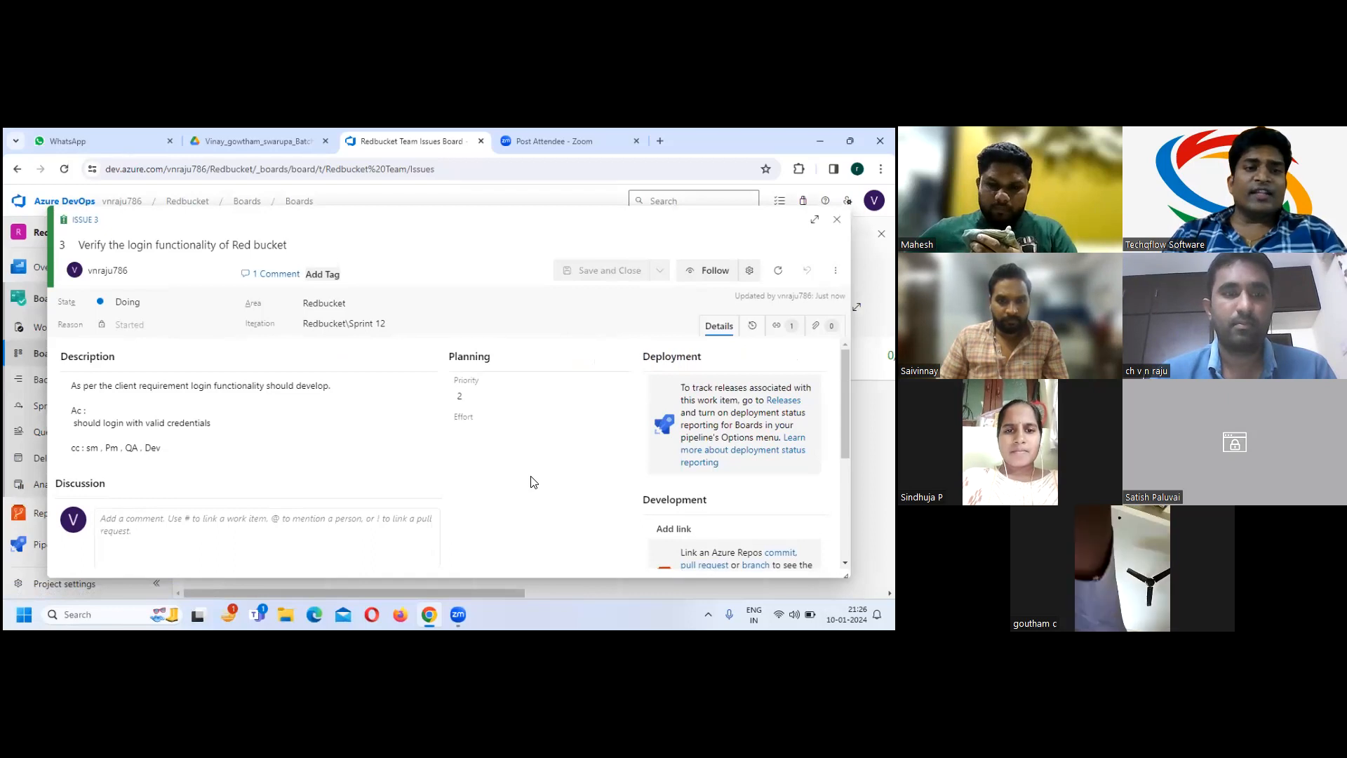
click(142, 525)
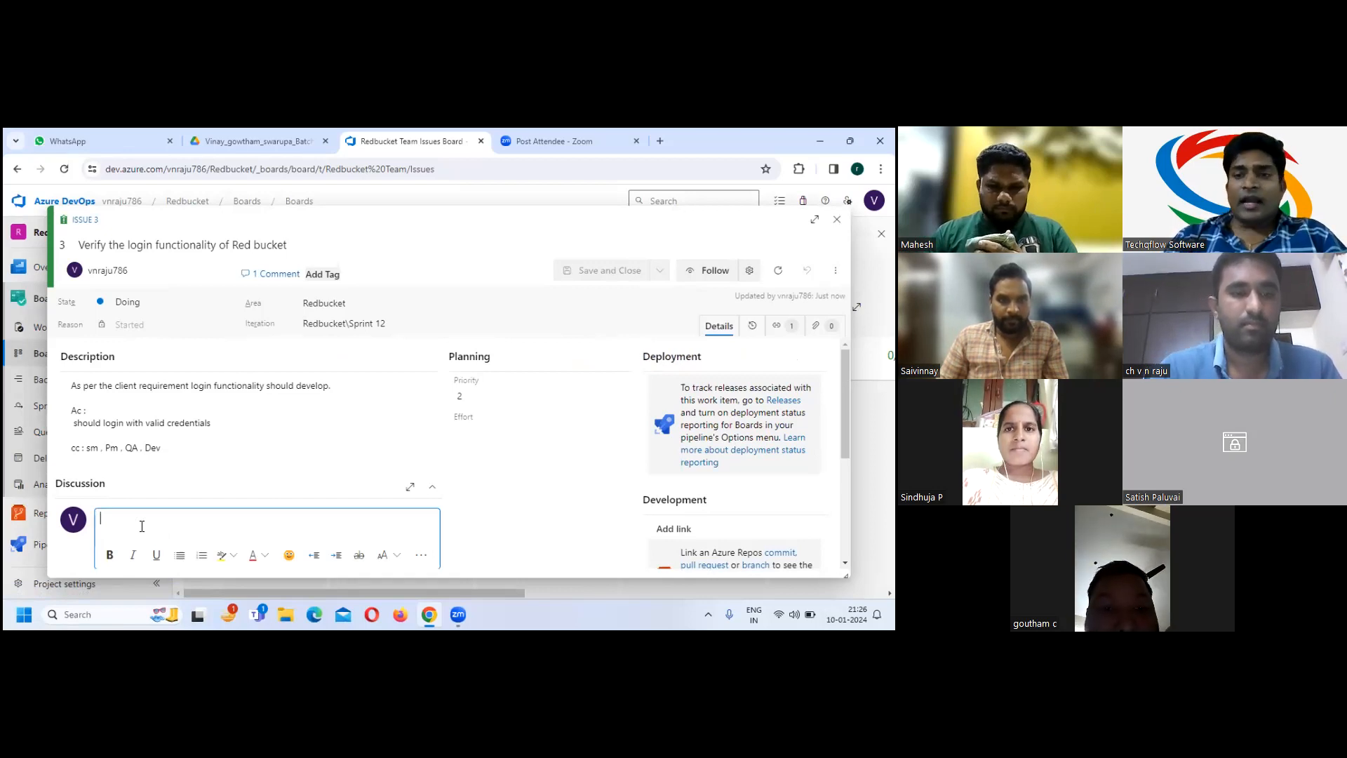
text(Hi Senior)
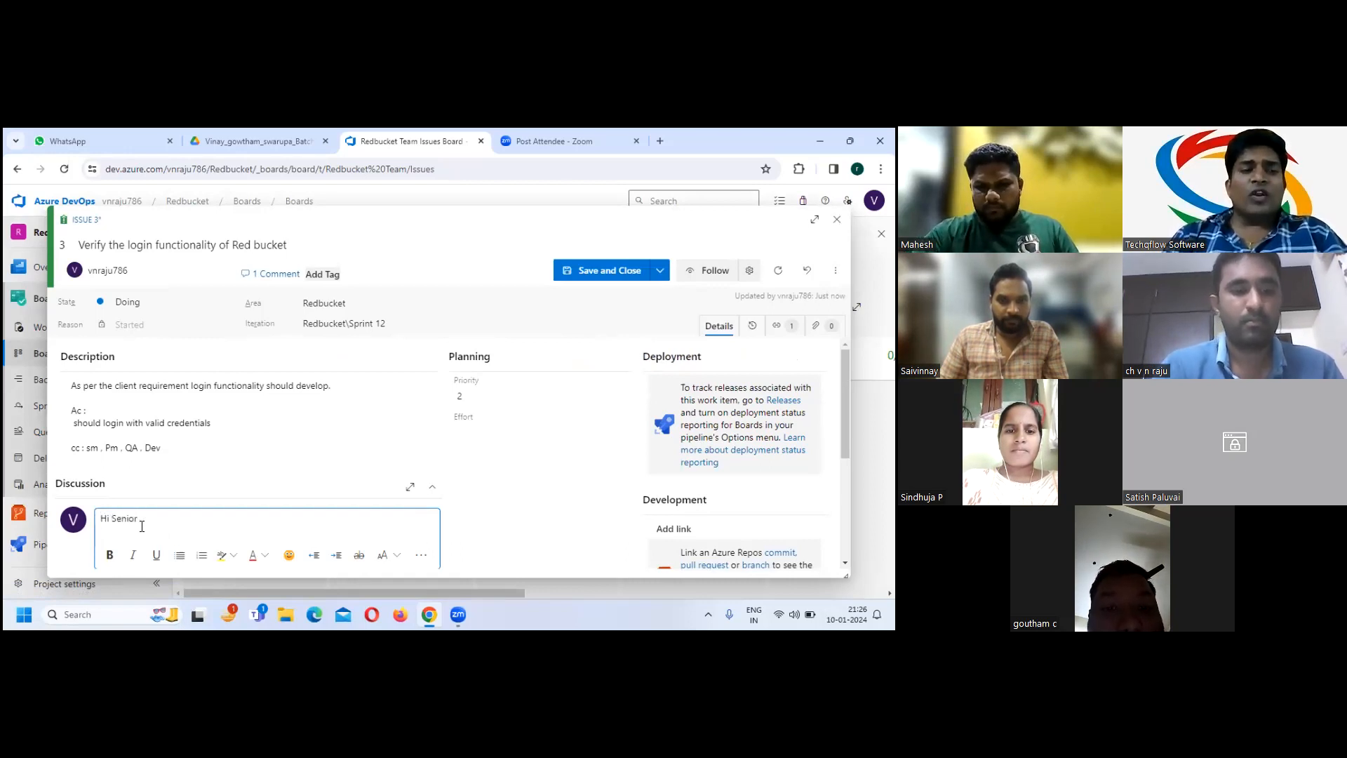
text(Developer)
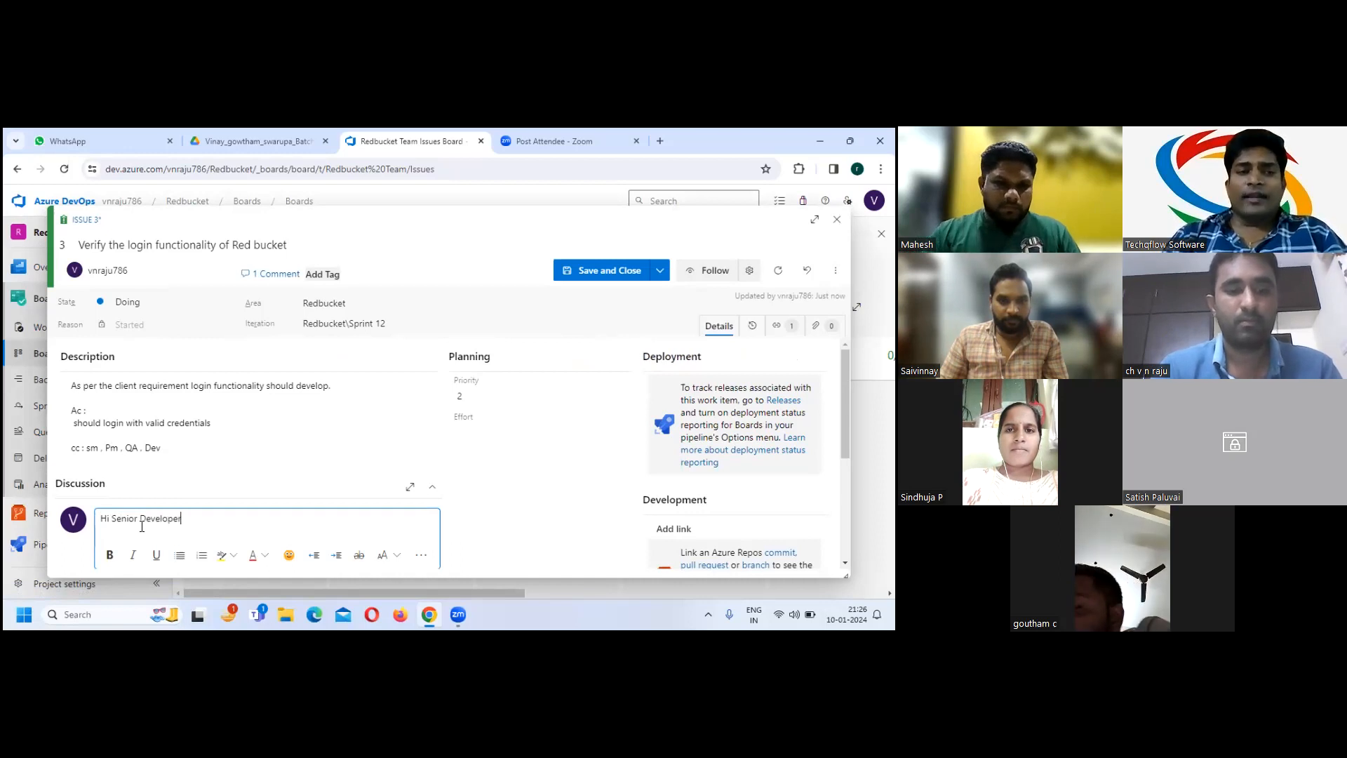
Continue the comment's greeting line with "I written code login functionality, could you pls look on this." and leave a blank line below
text( I written c)
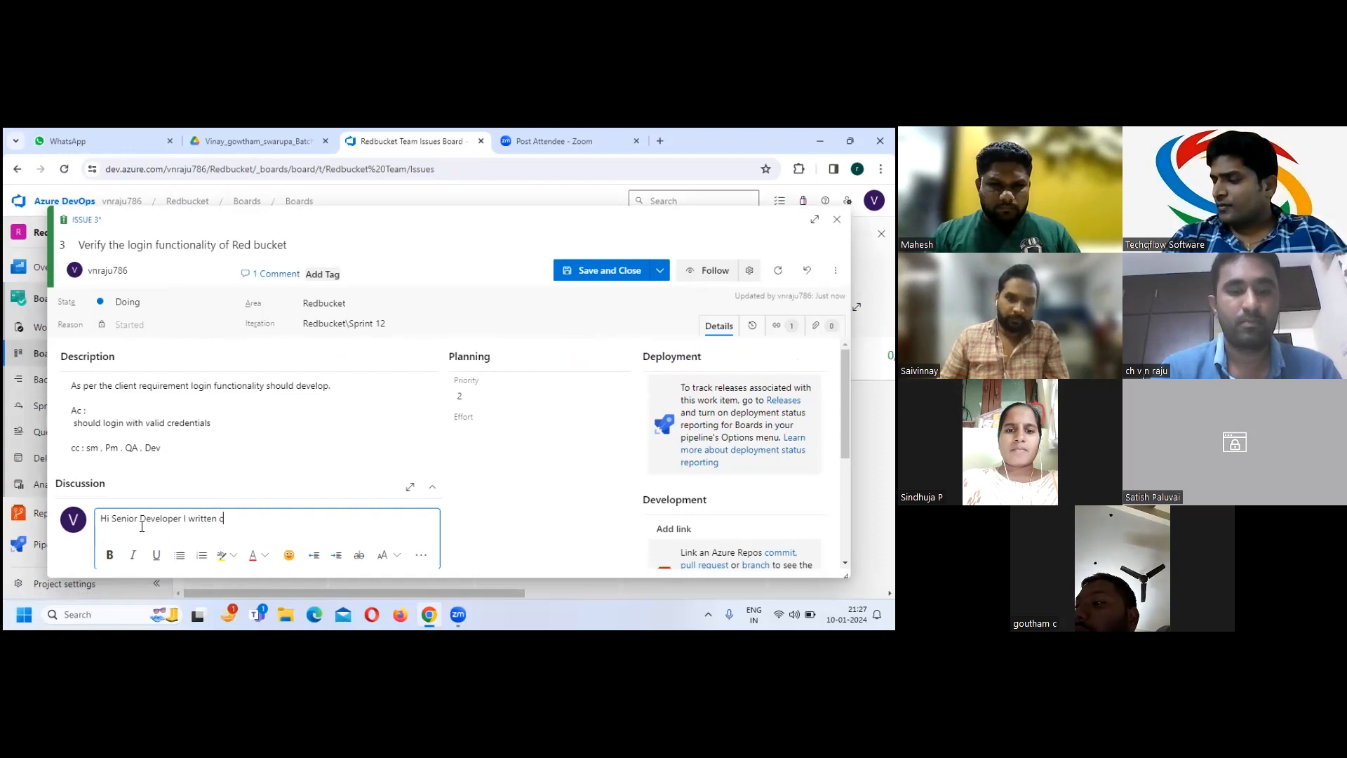
text(ode log)
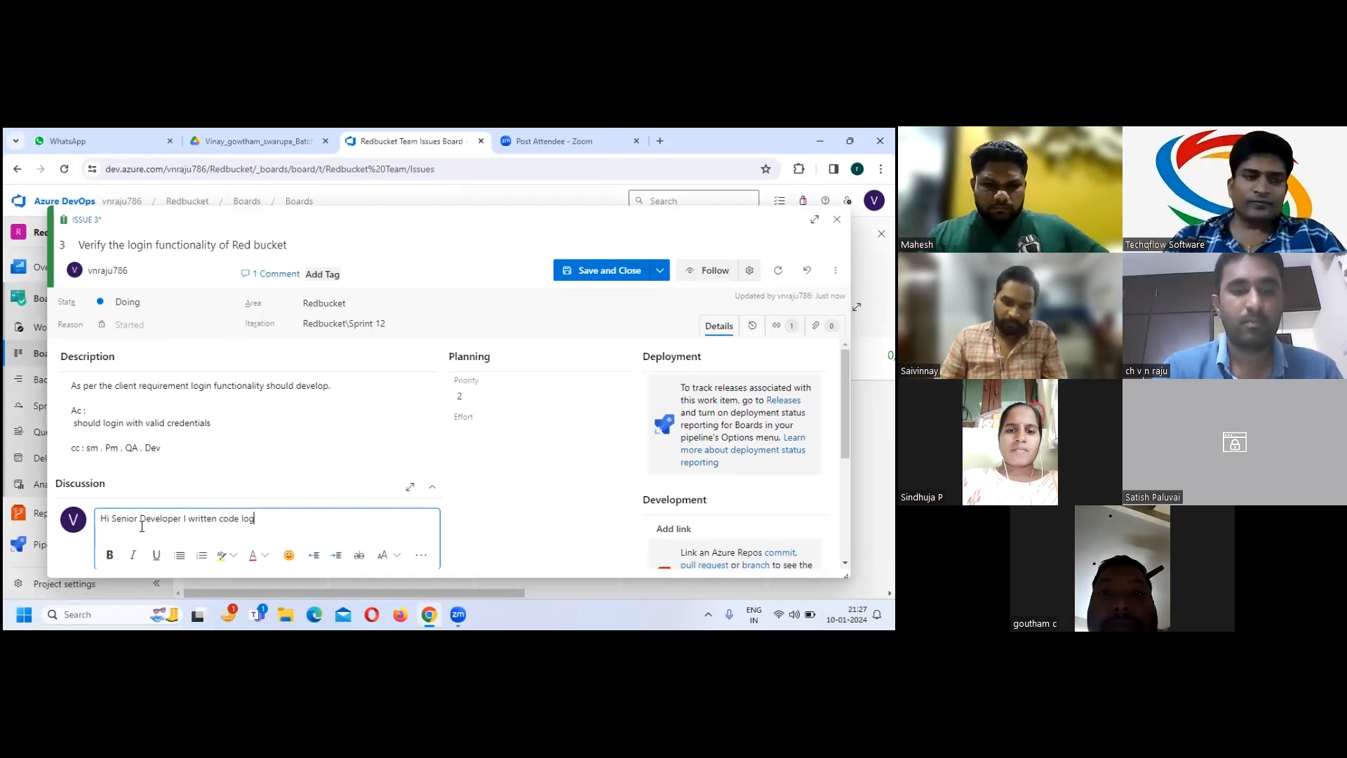
text(in functionality)
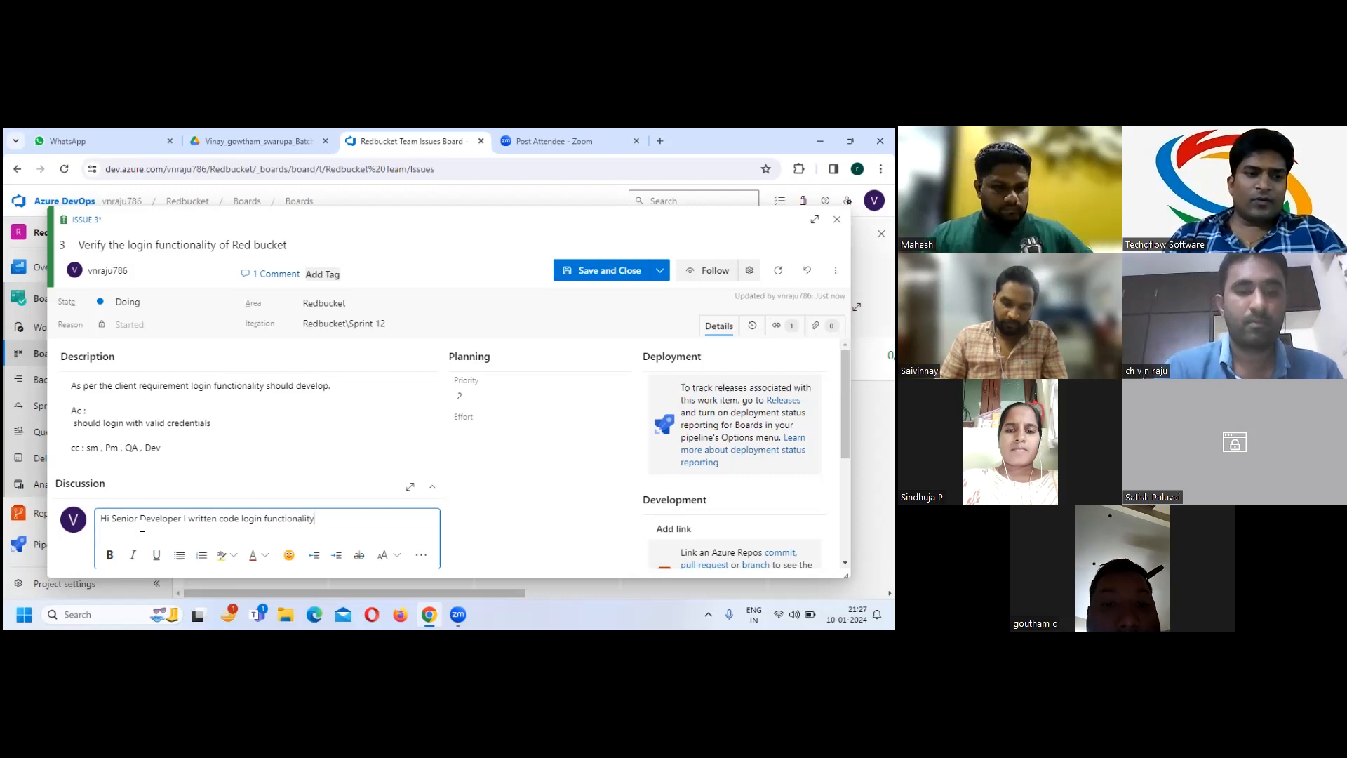
text(, could)
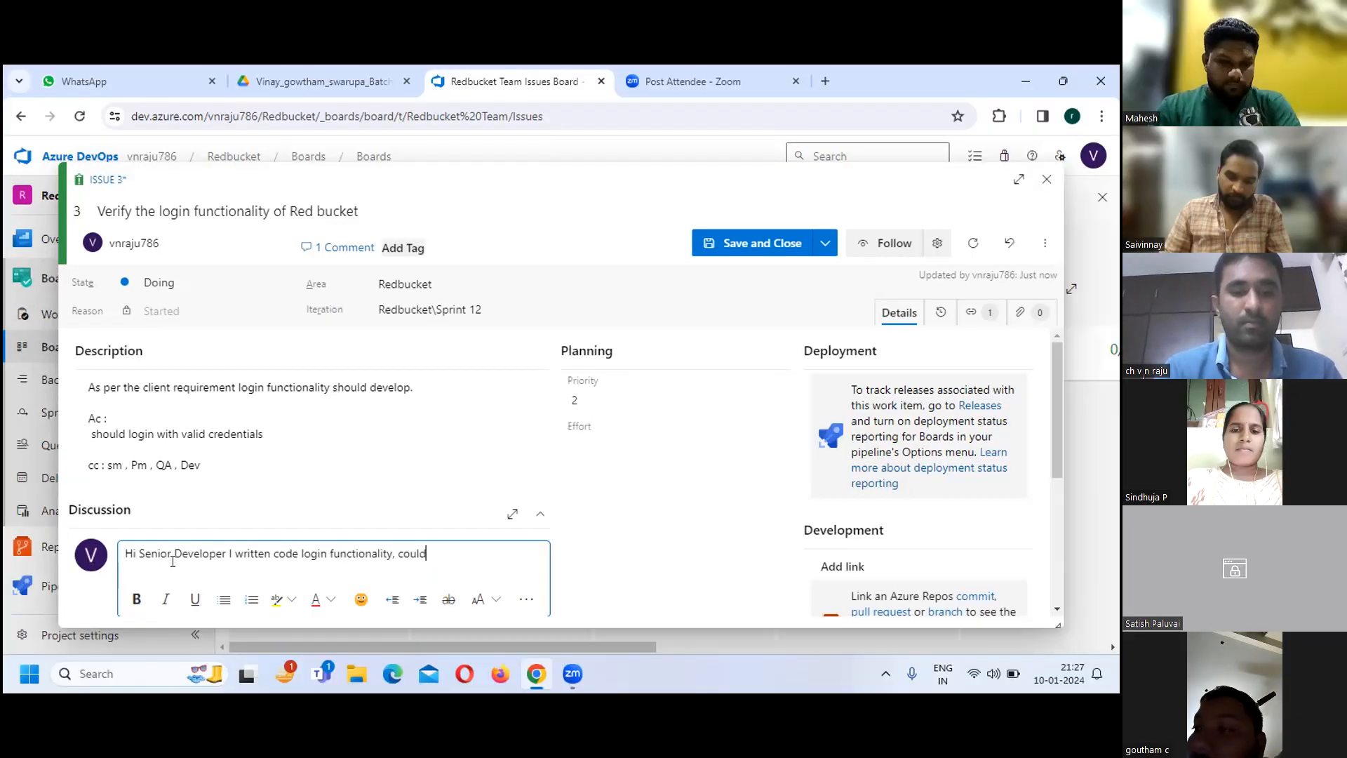
text( you pls look )
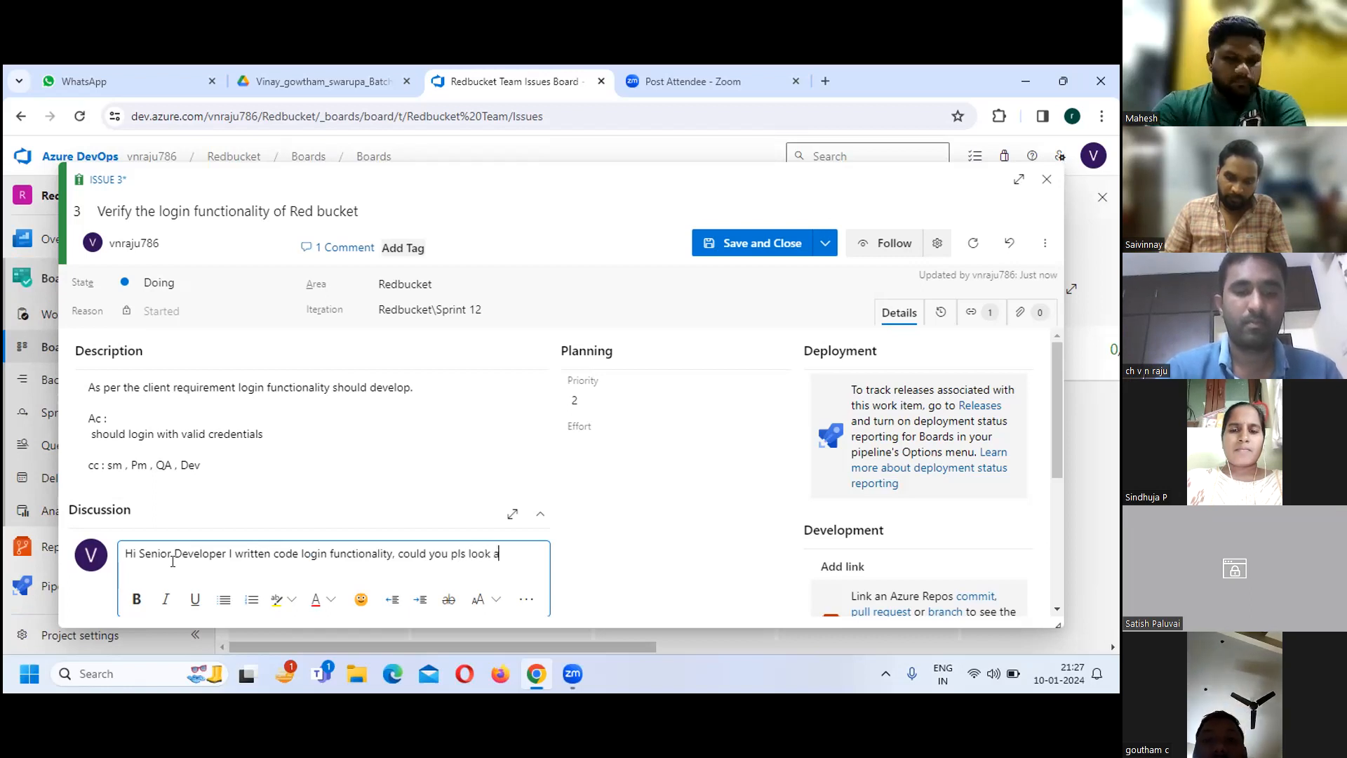
text(on this.)
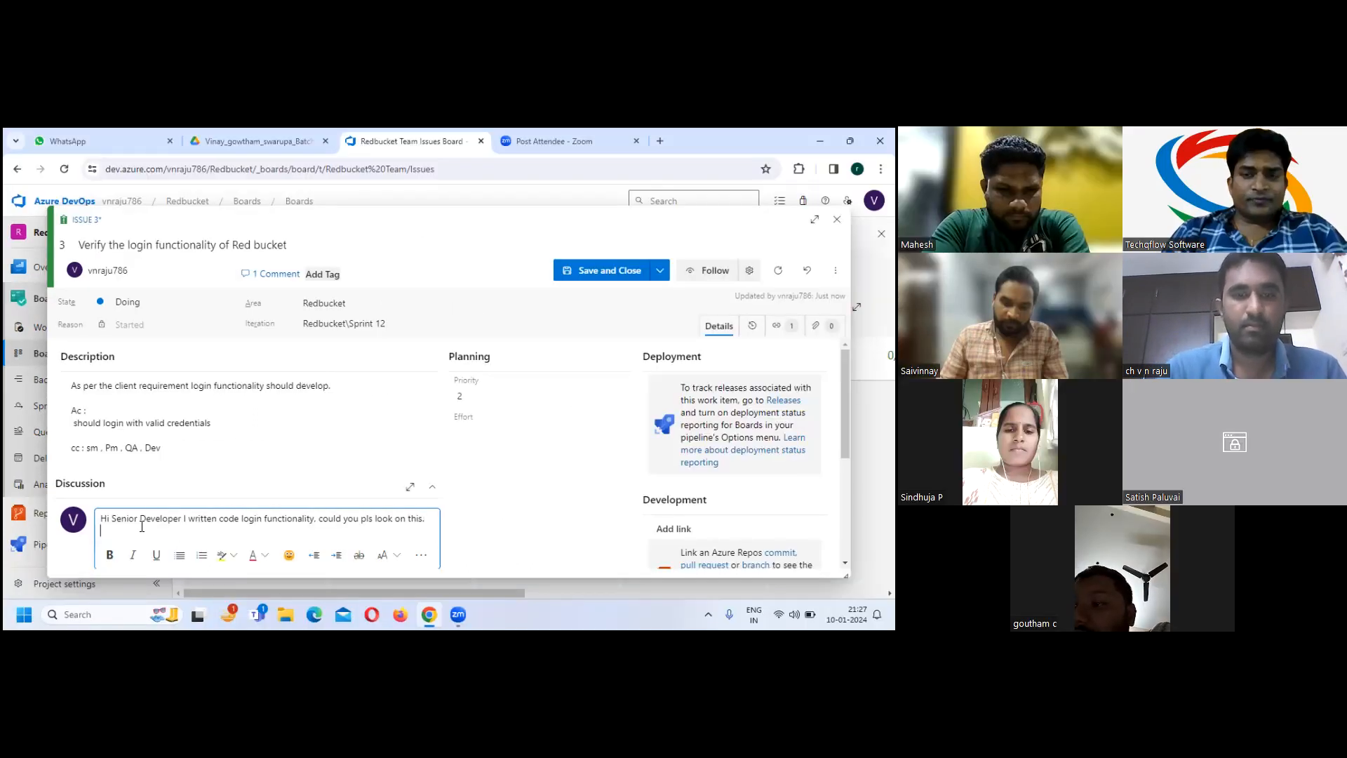
key(Return)
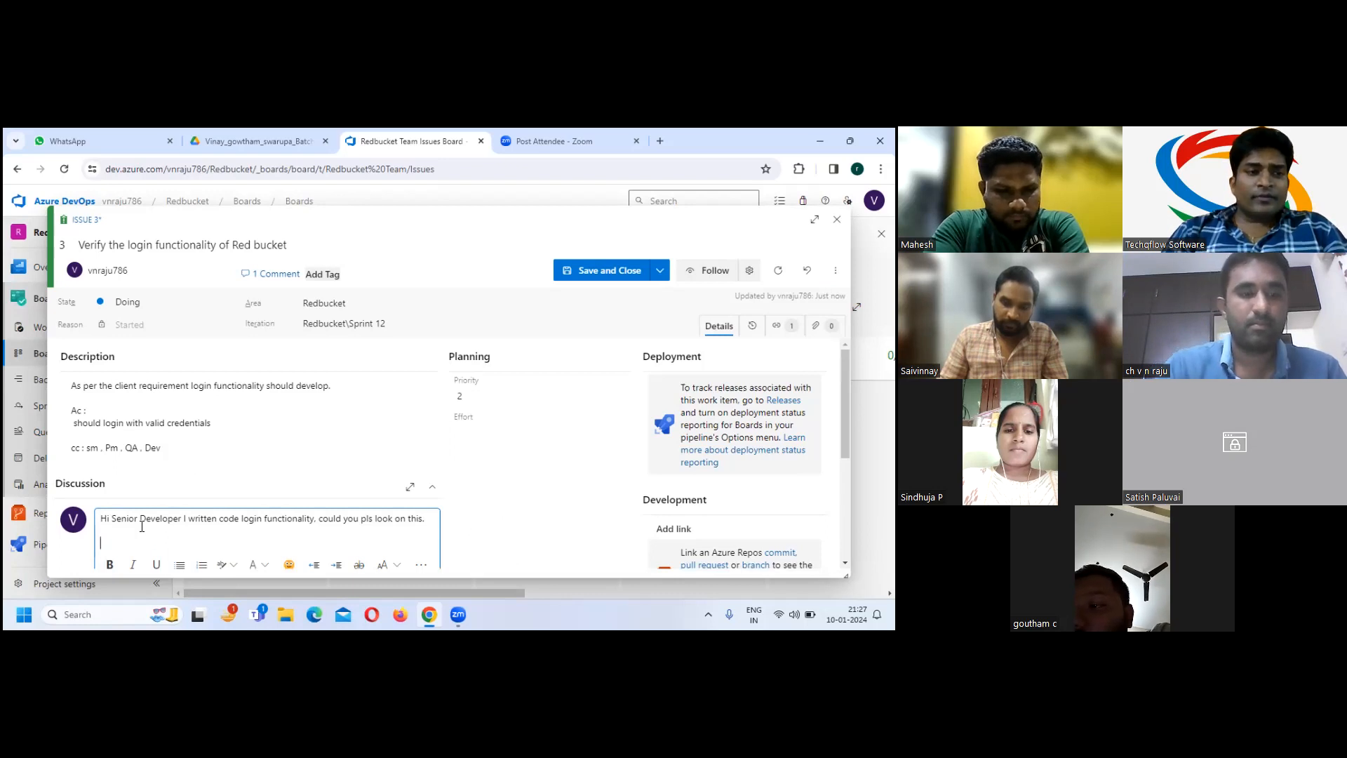
Start a new line in the comment with the label "Code Branch name :"
text(Bra)
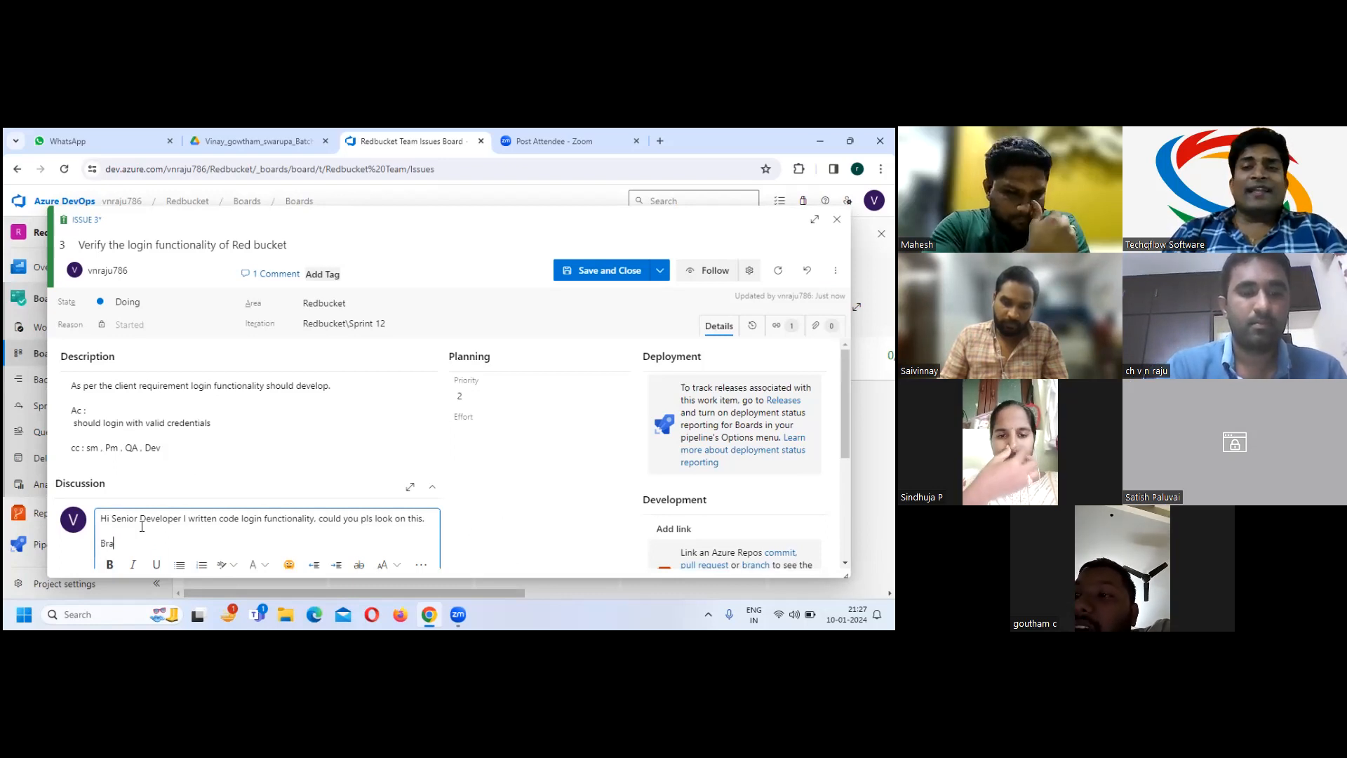
text(nch)
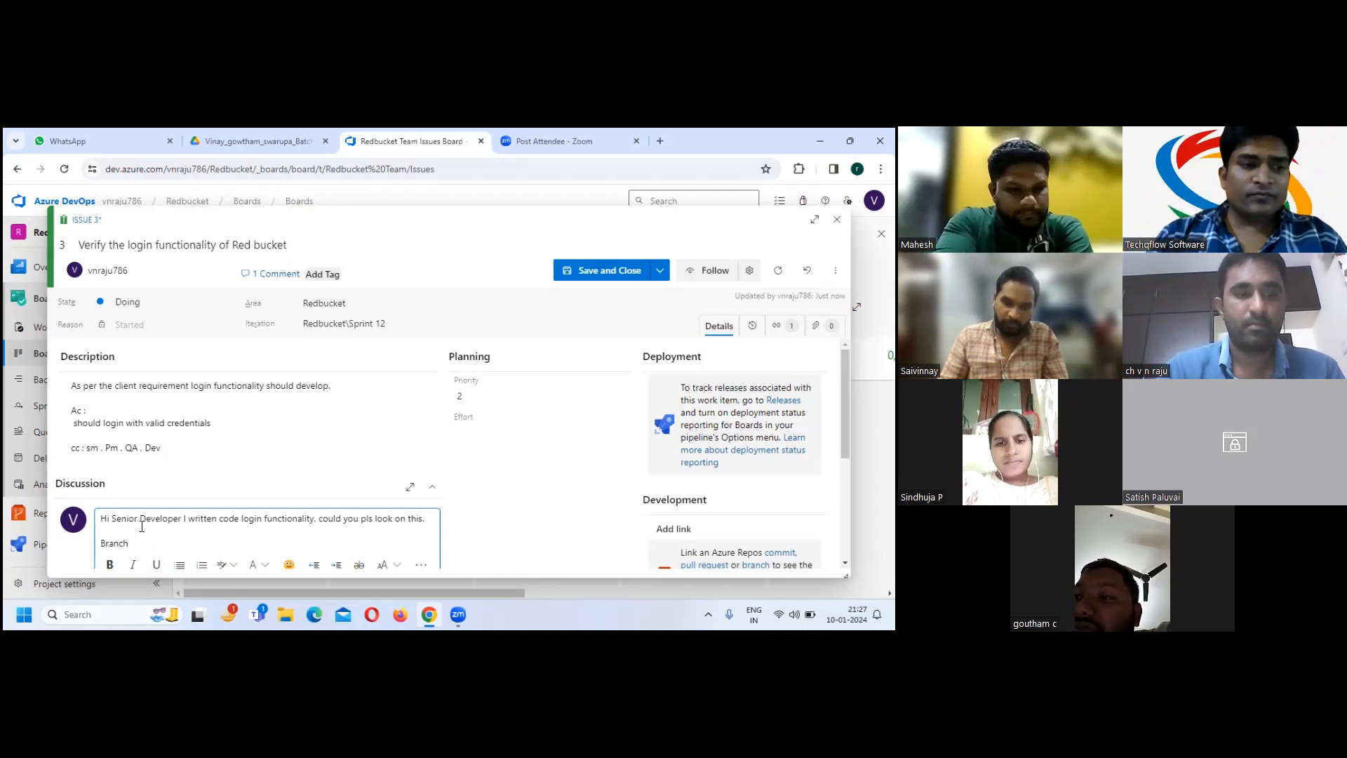
key(Home)
text(Code)
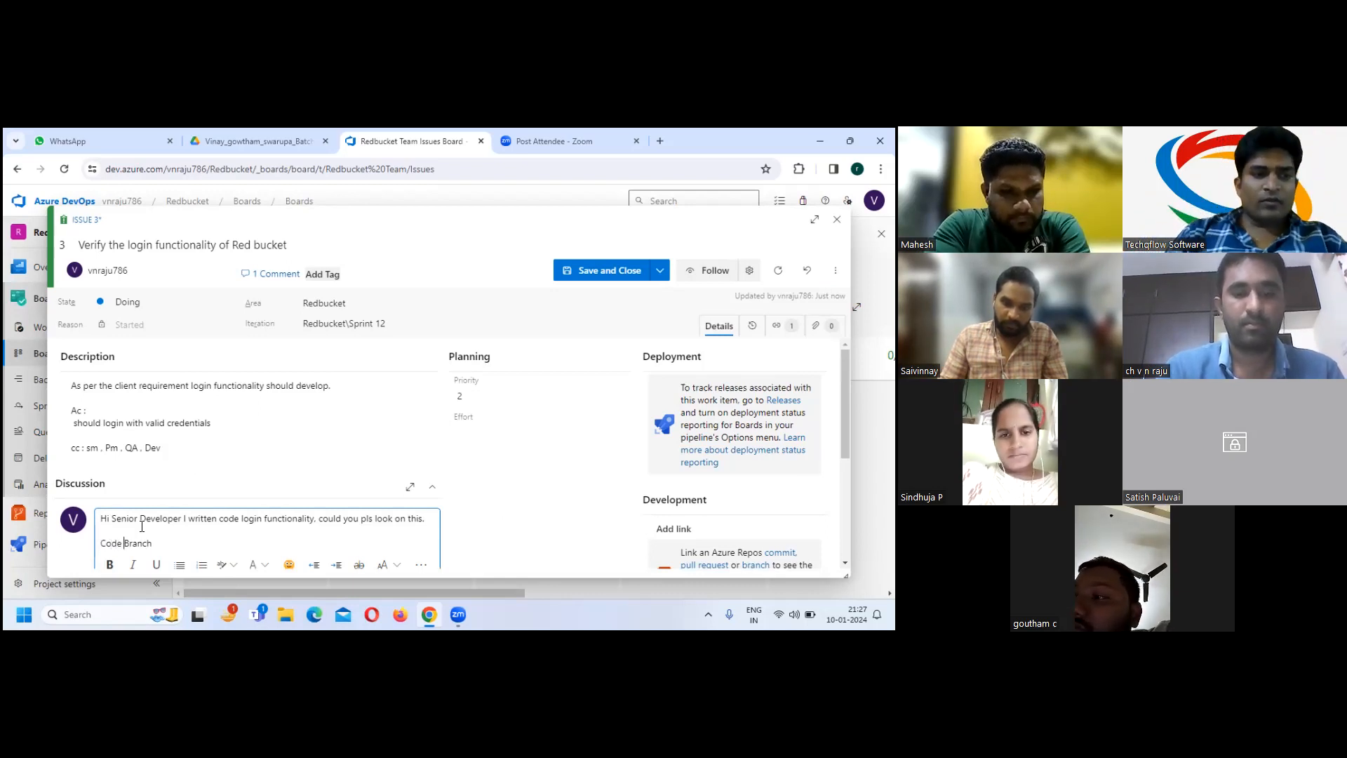
key(End)
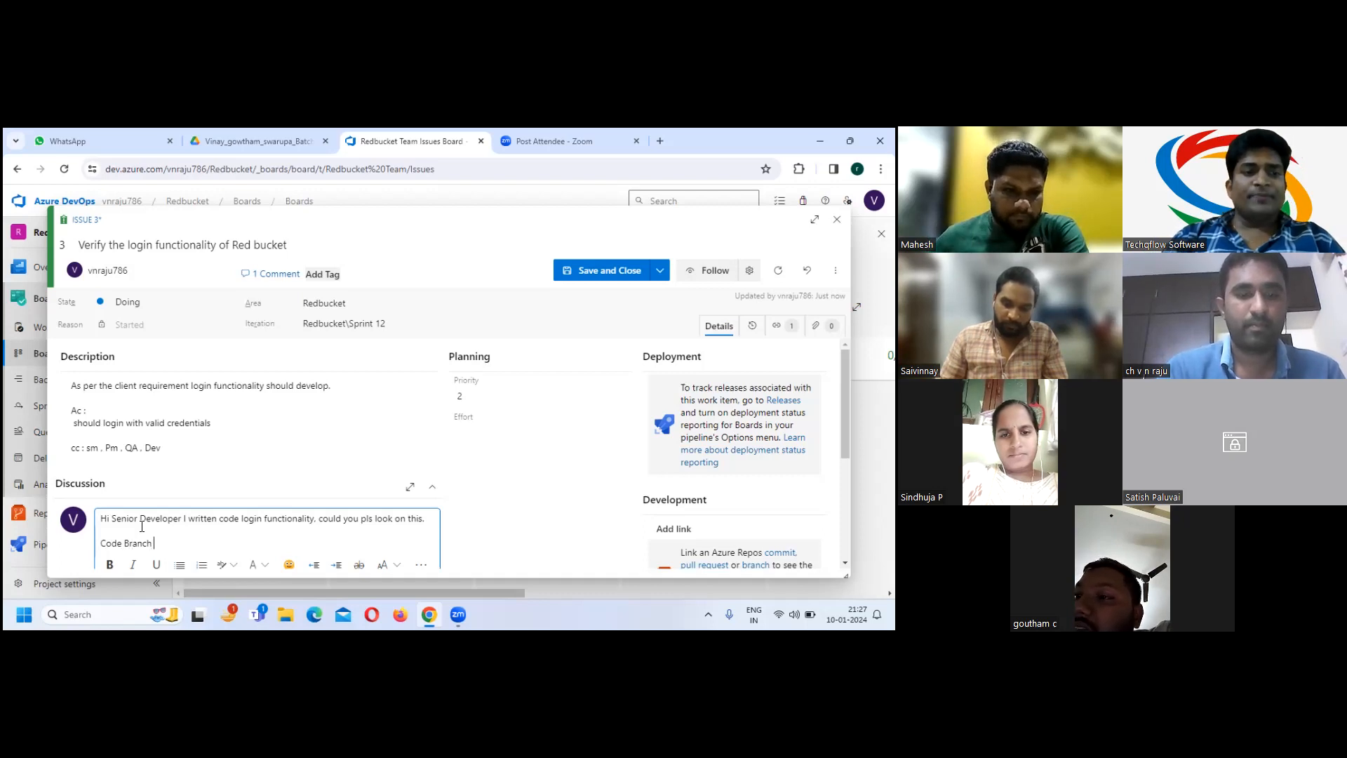
text(name)
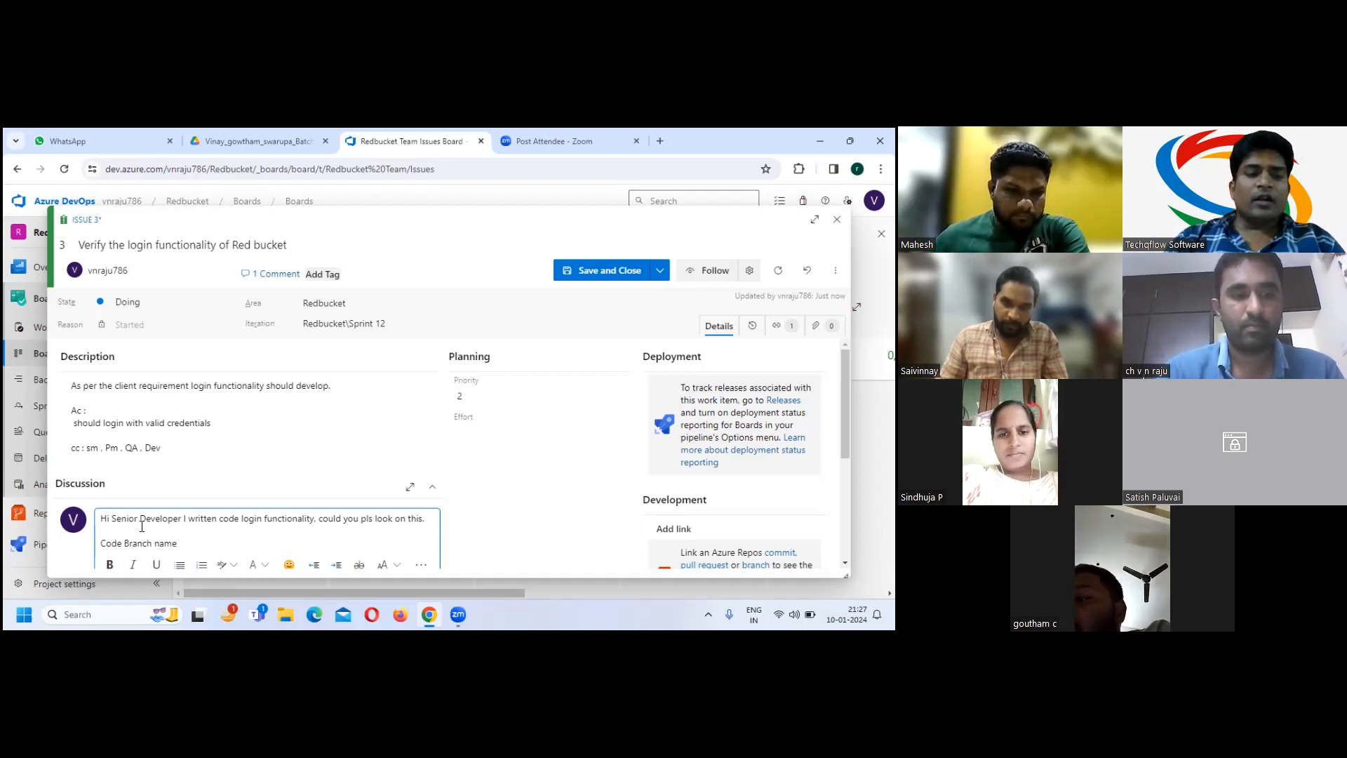
text( :)
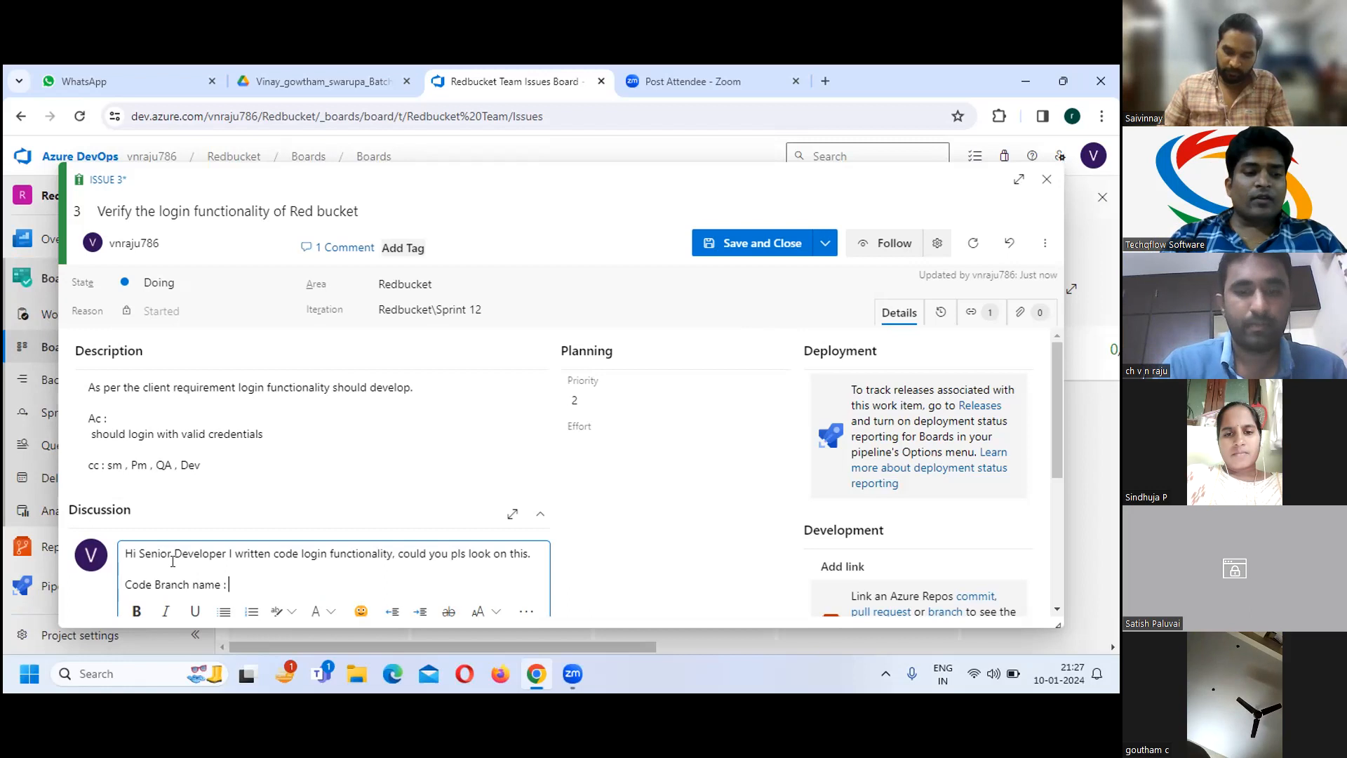
Enter "#786283.1" as the code branch name in the comment and leave a blank line after it
text(#)
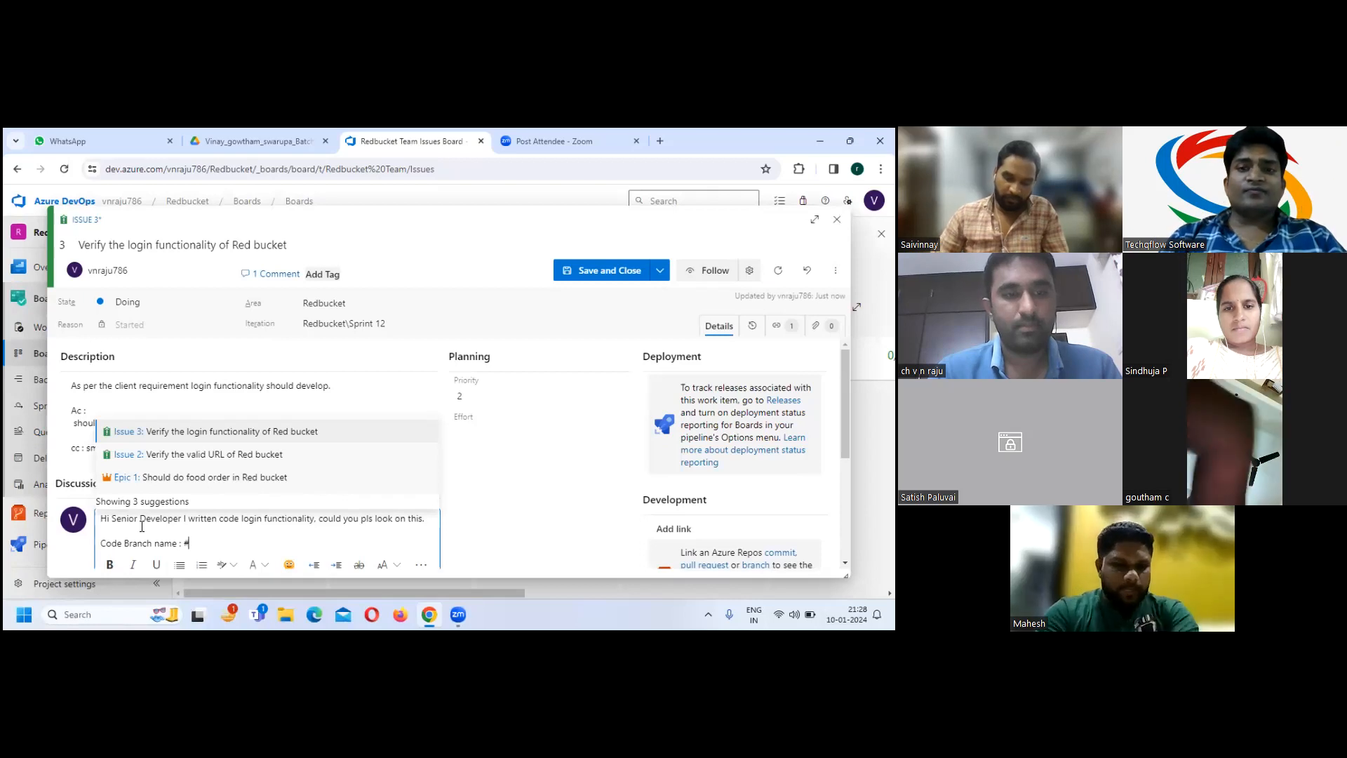
text(786)
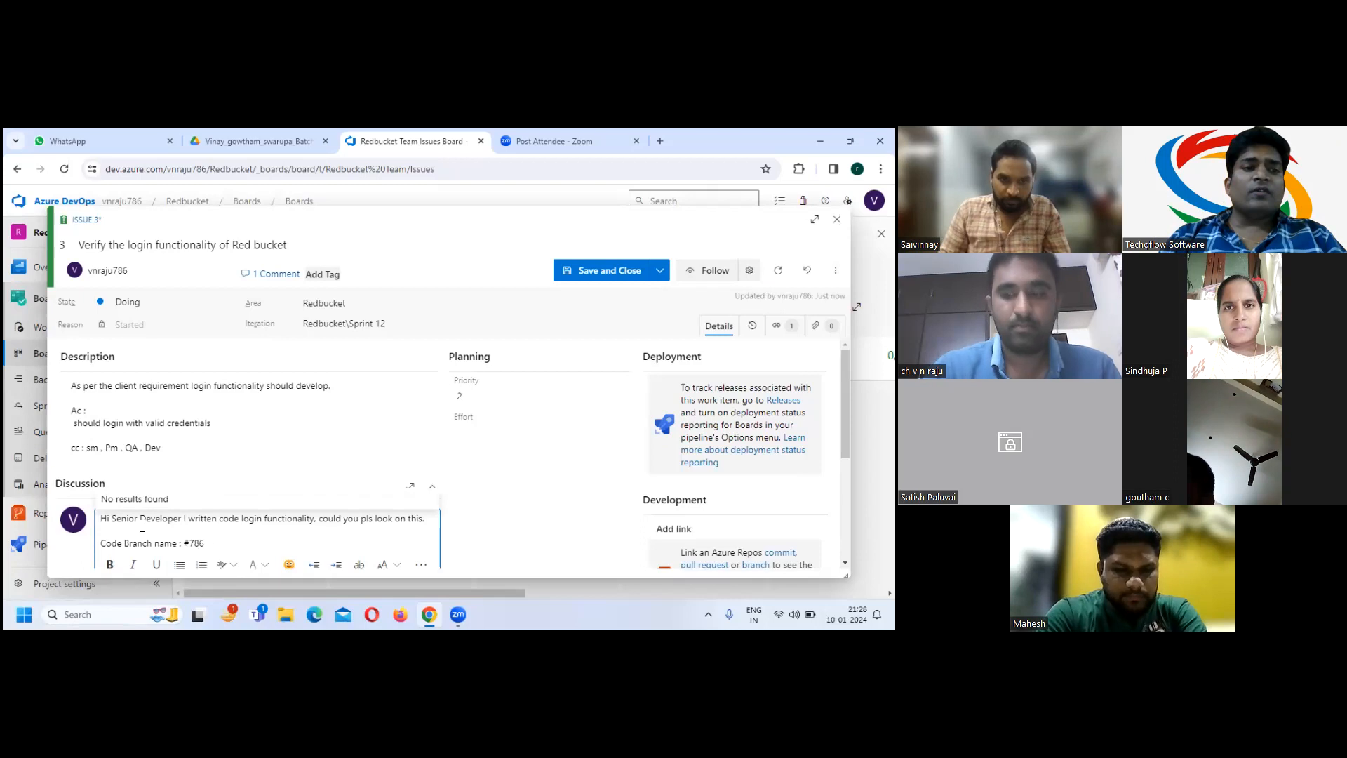
text(283.)
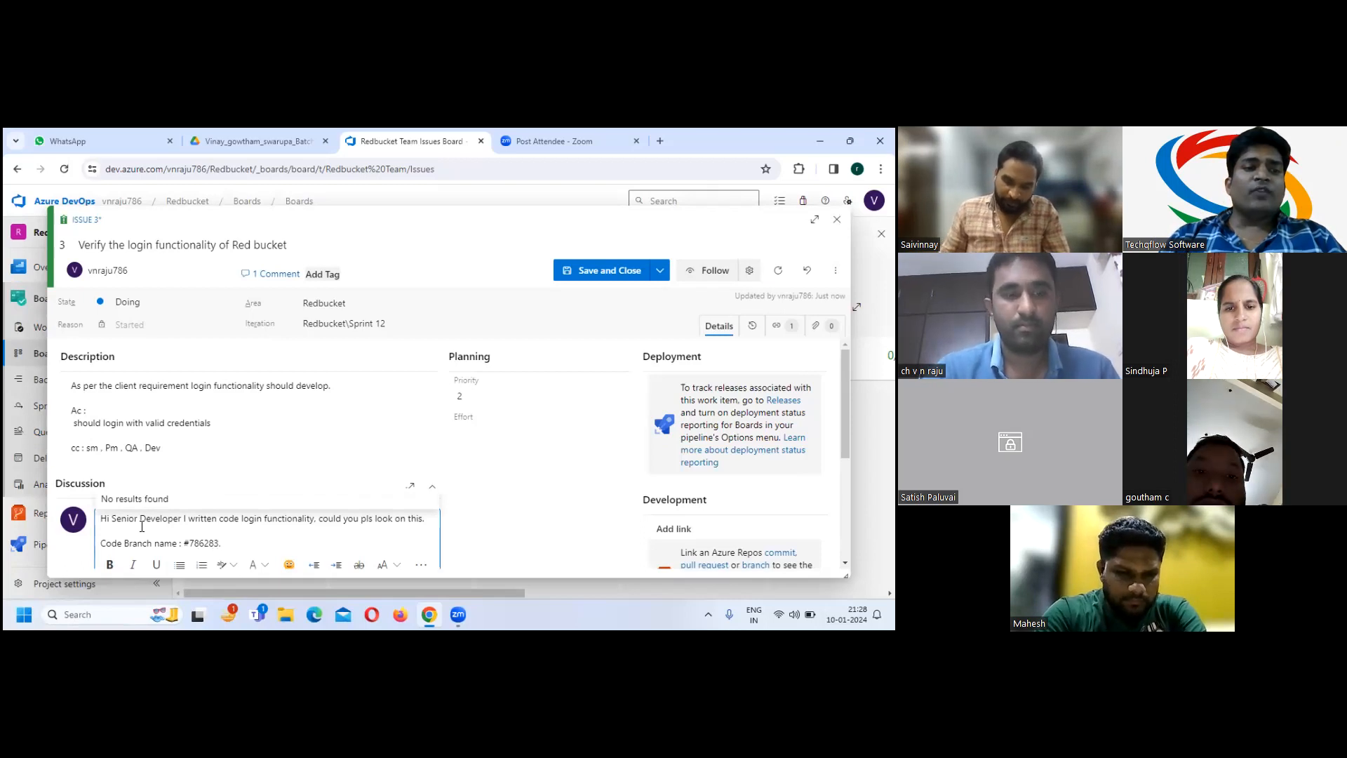
text(1)
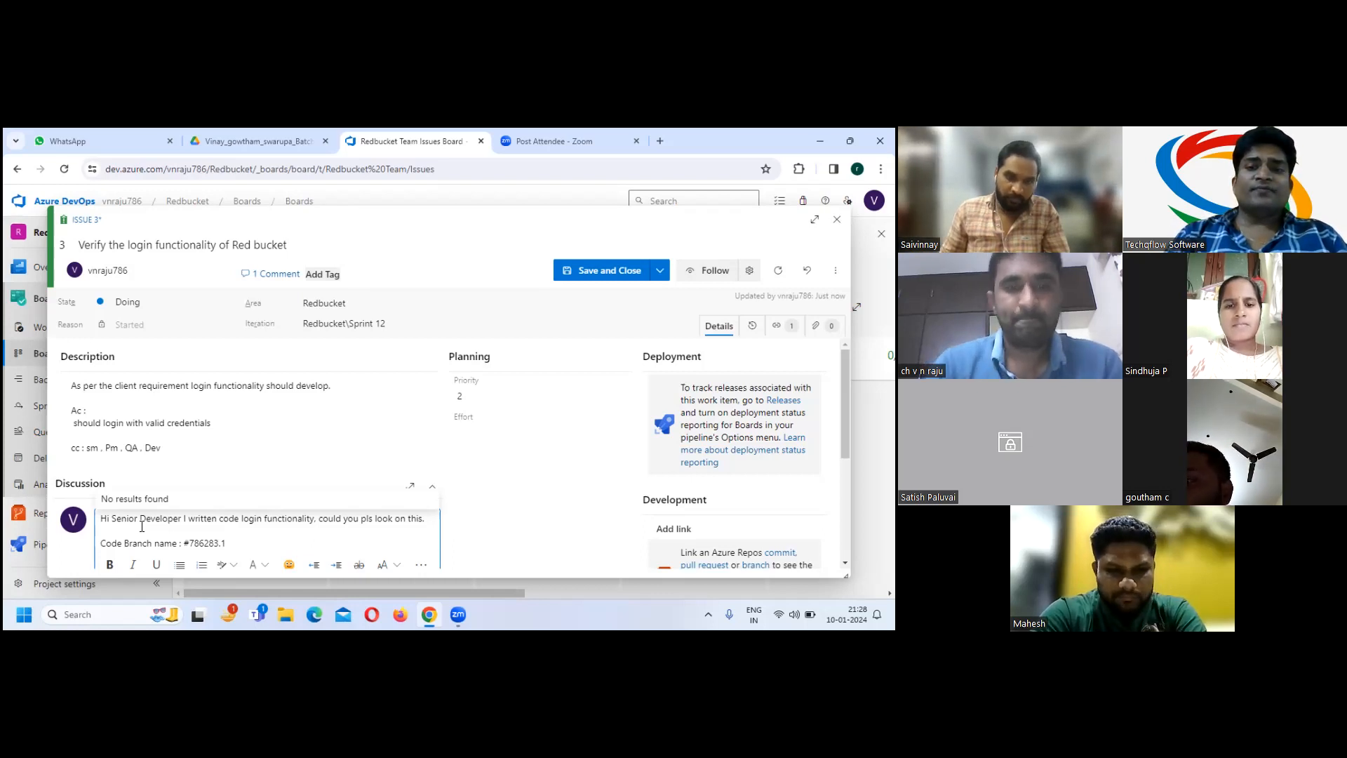
key(Return)
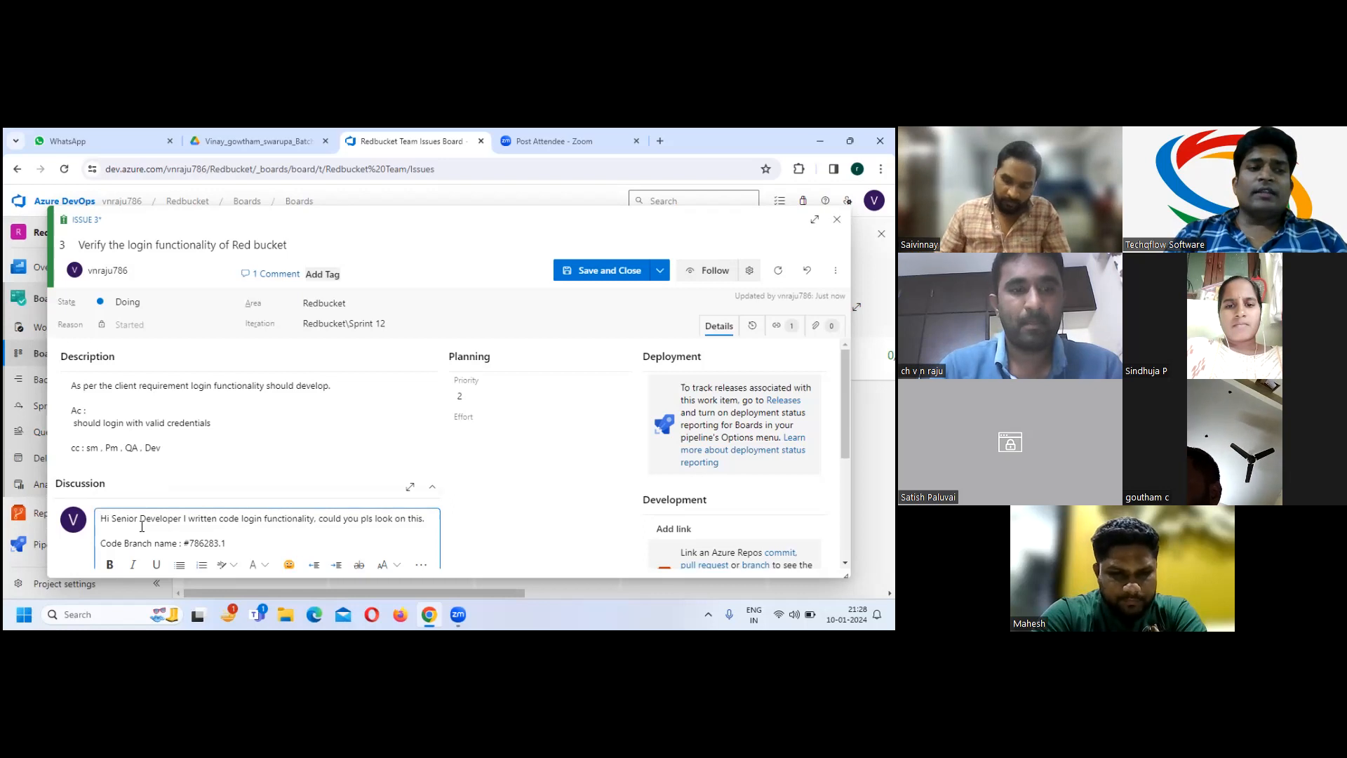
key(Return)
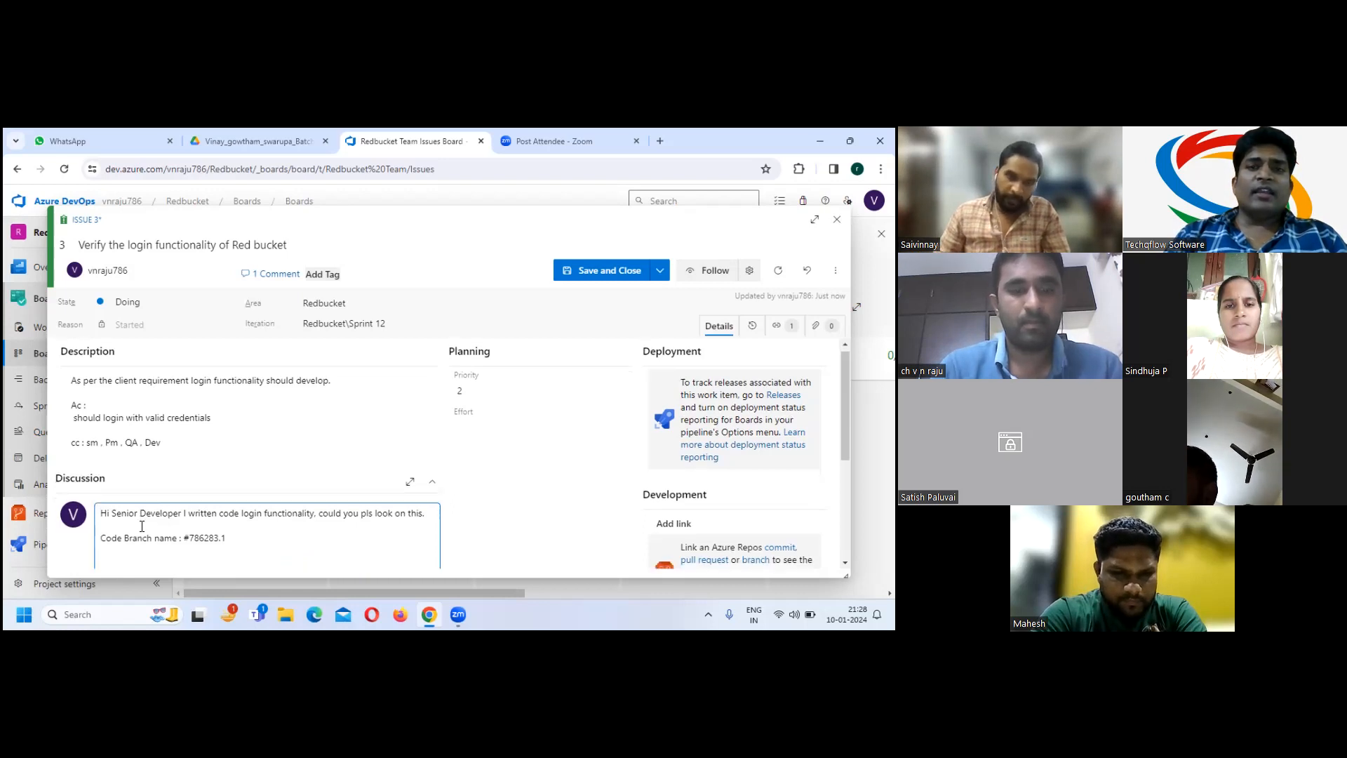
text(cc :)
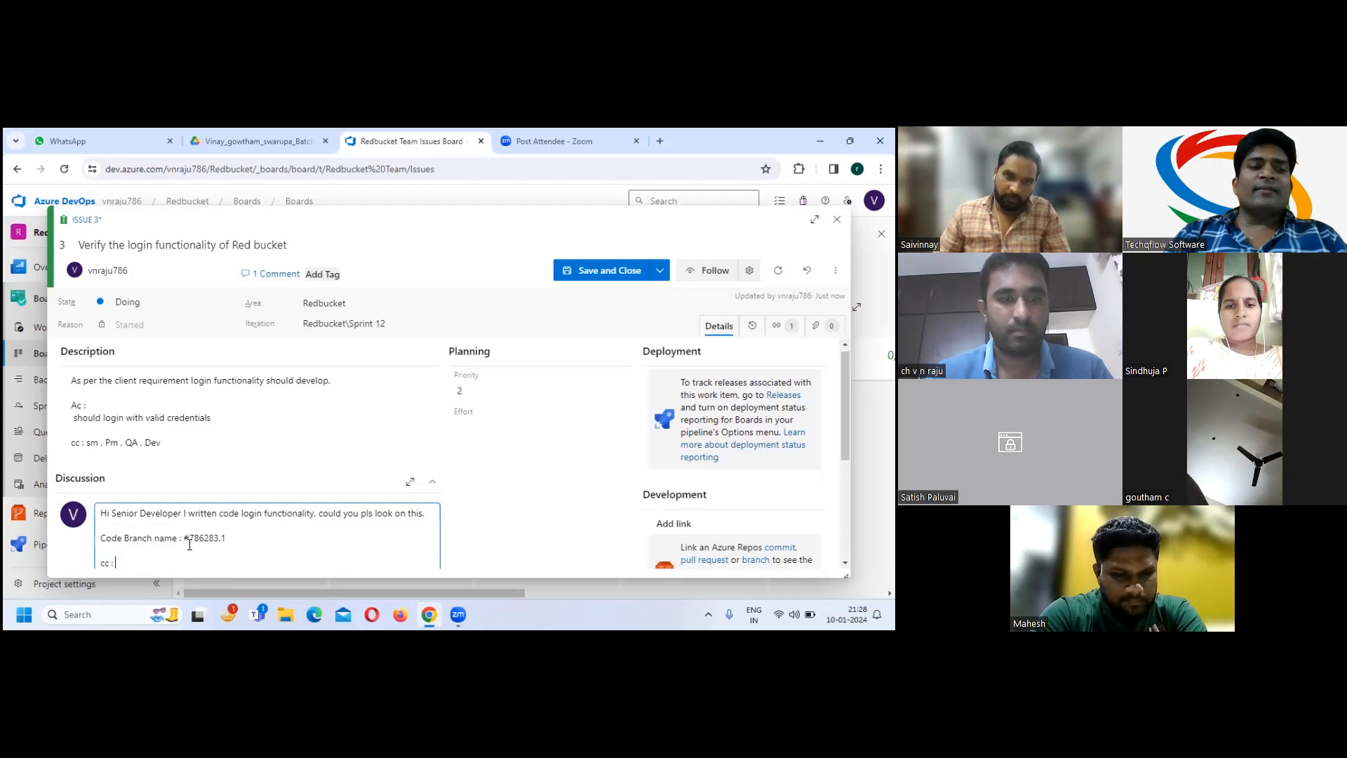
text(p)
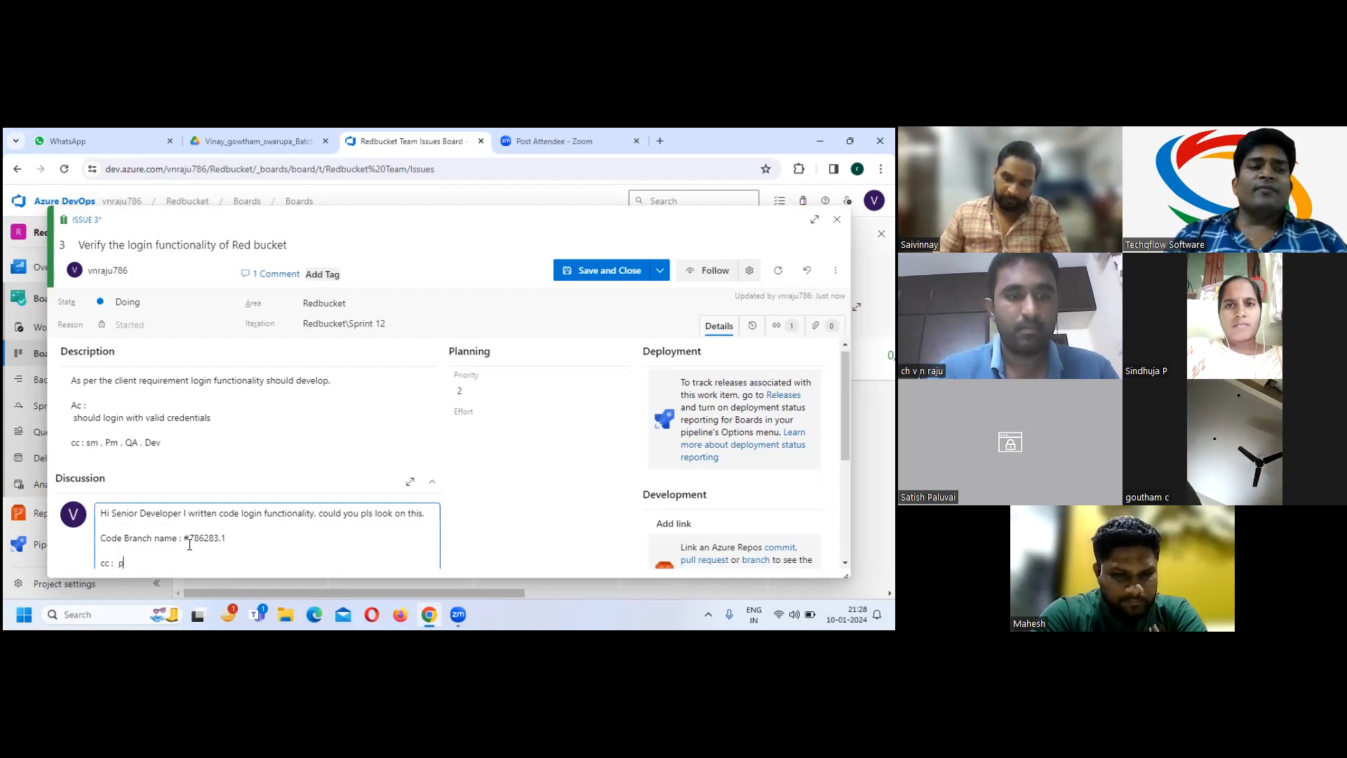
text(l@s)
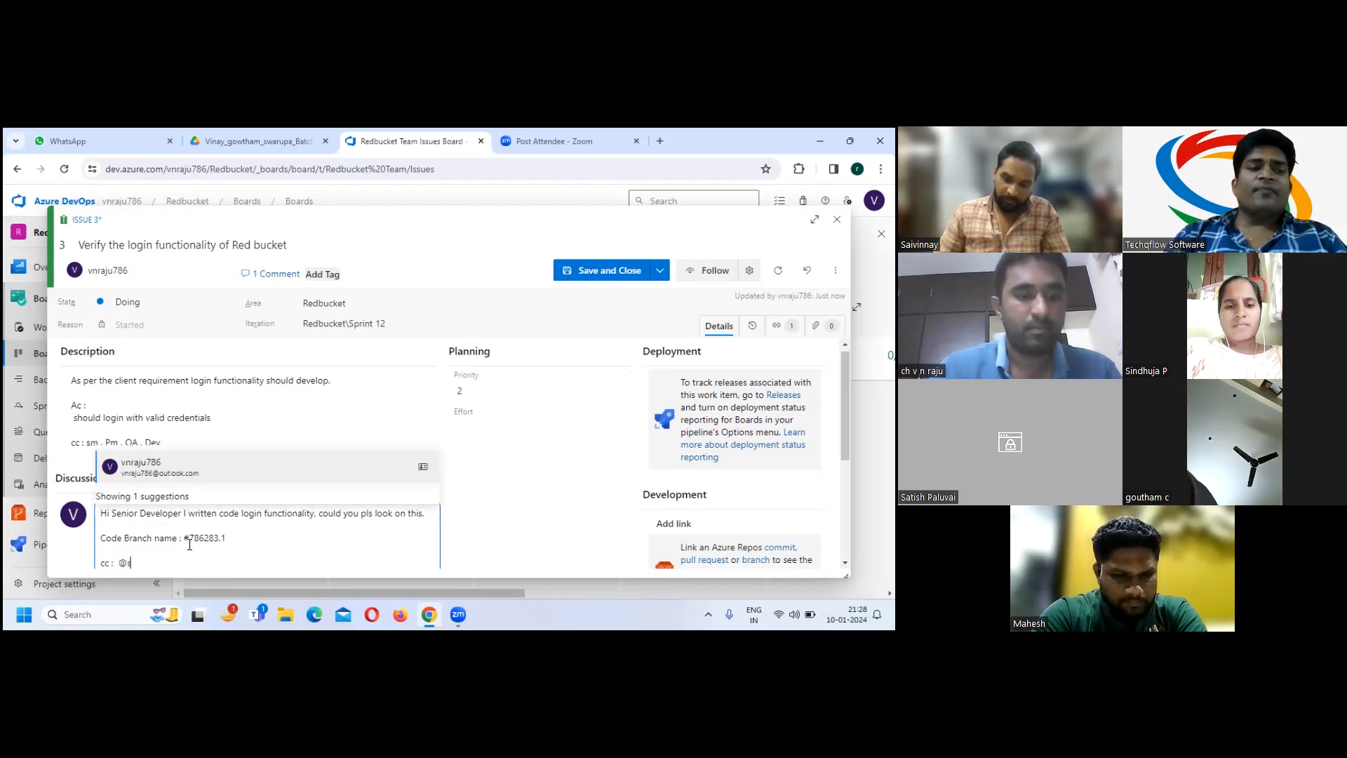
text(m , )
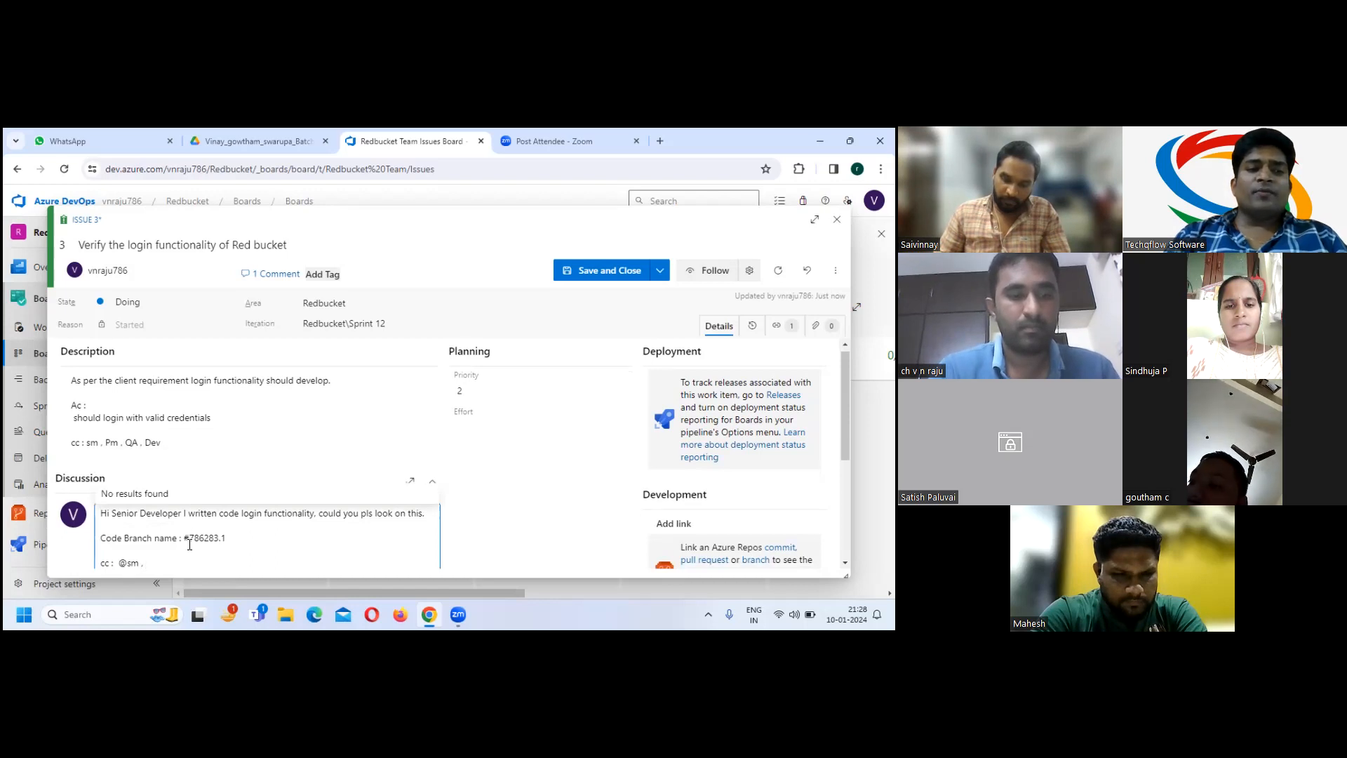
text(@Po)
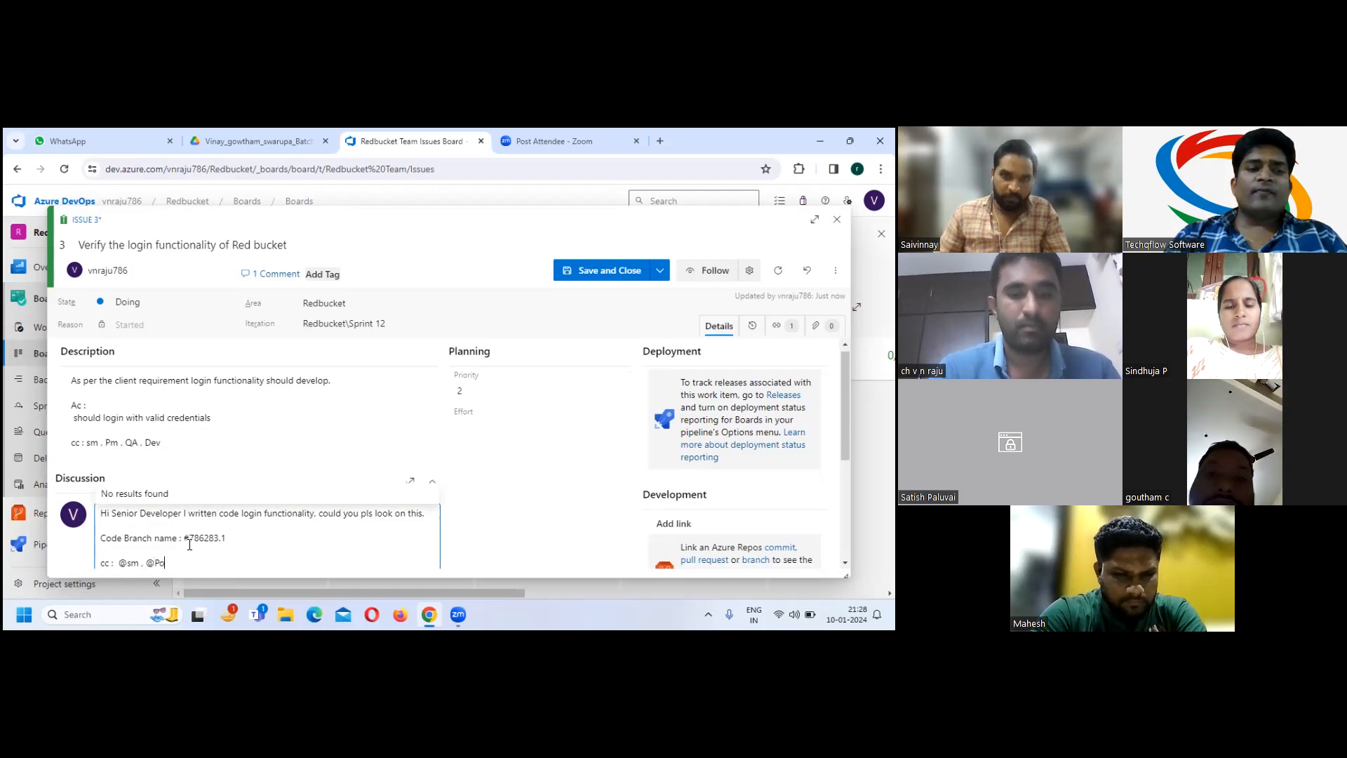
text(,)
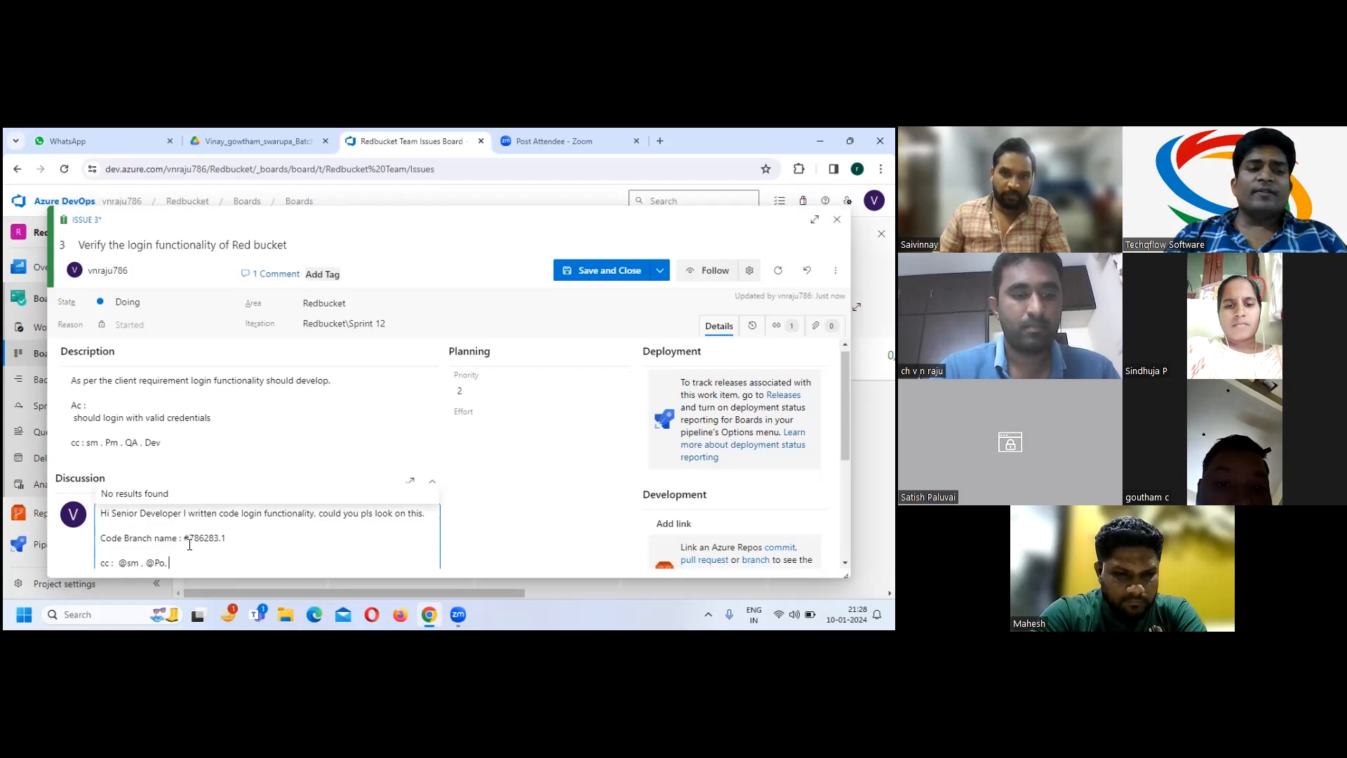
text( @)
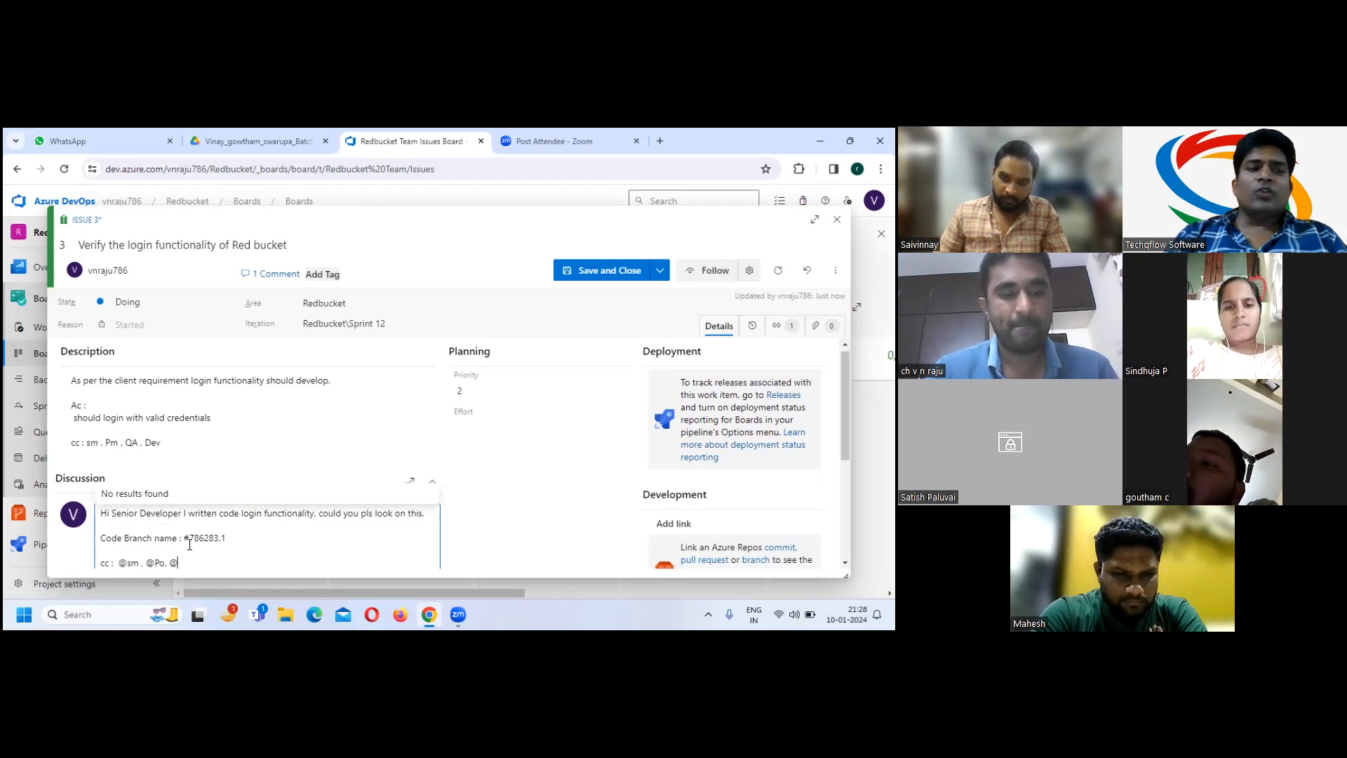
text(S)
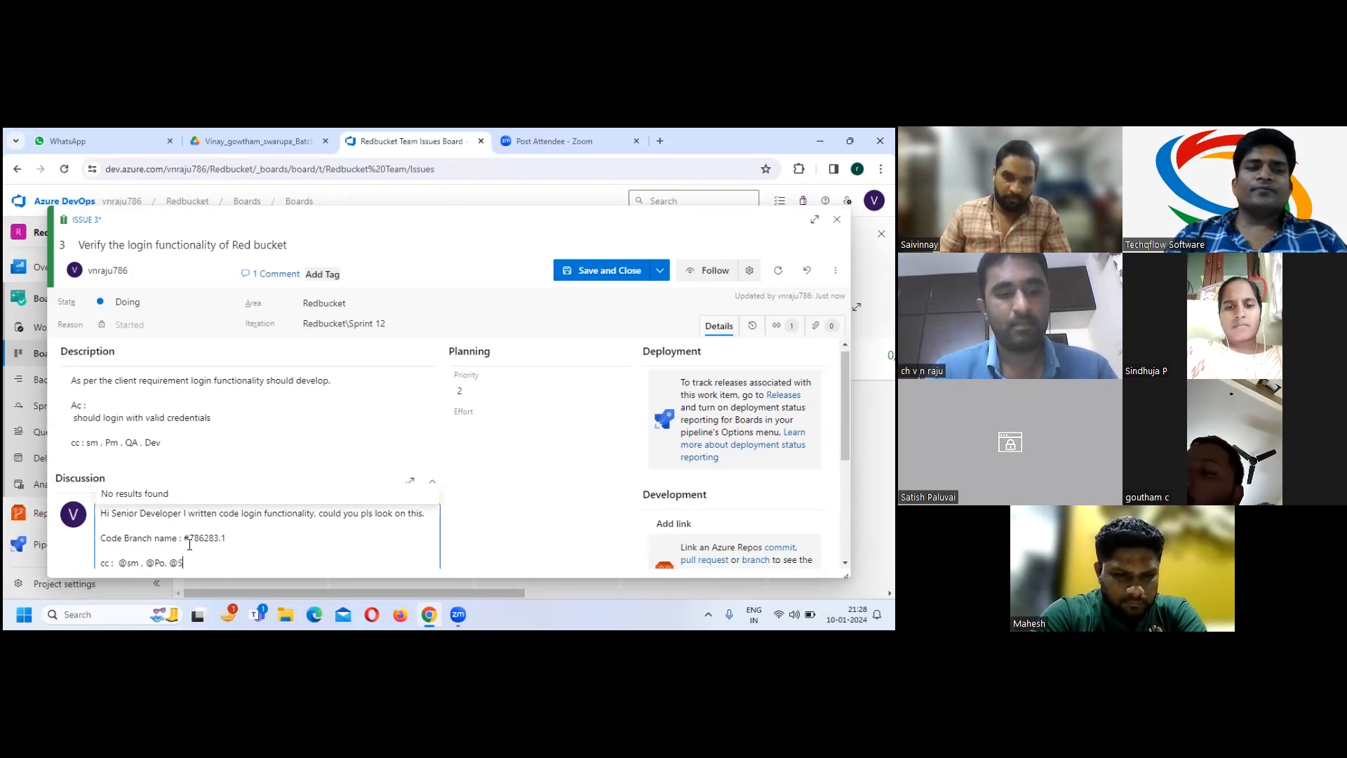
text(enio)
key(BackSpace)
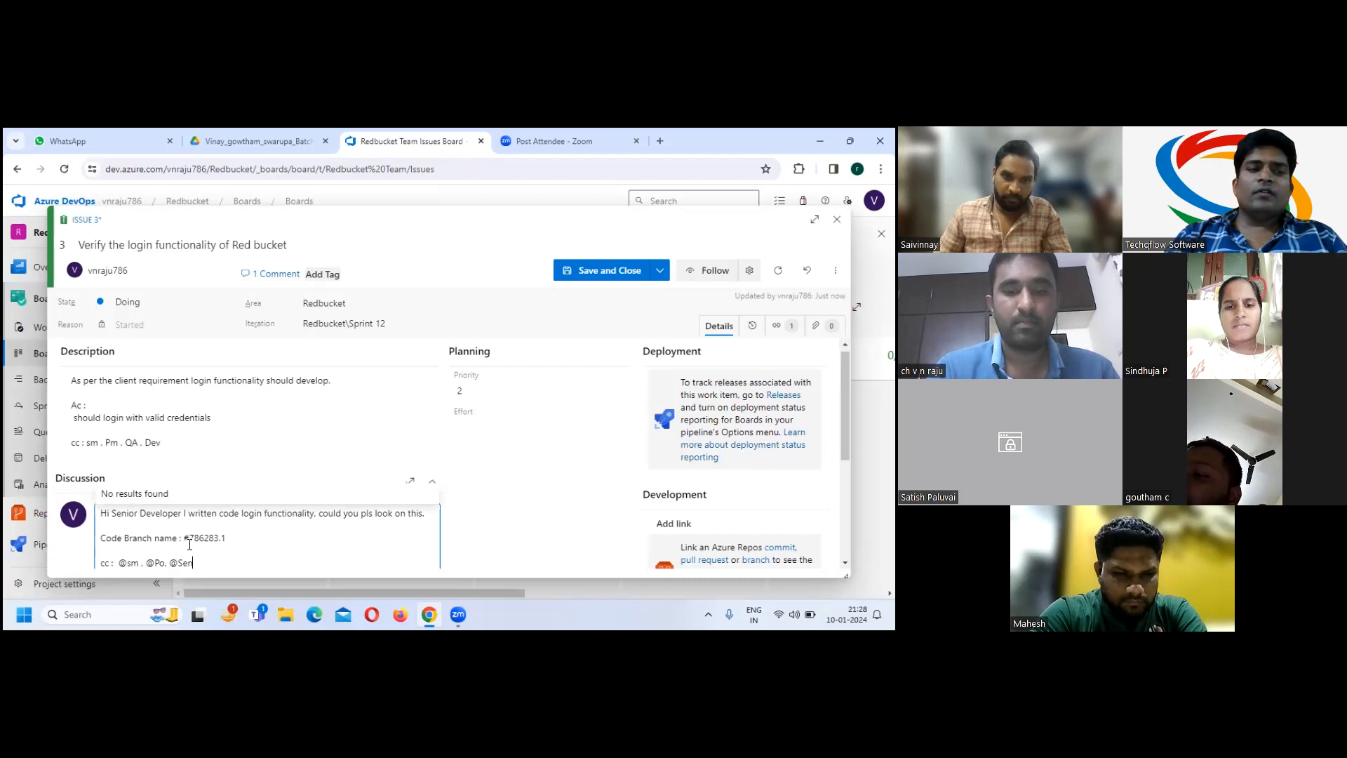
text(ior developer)
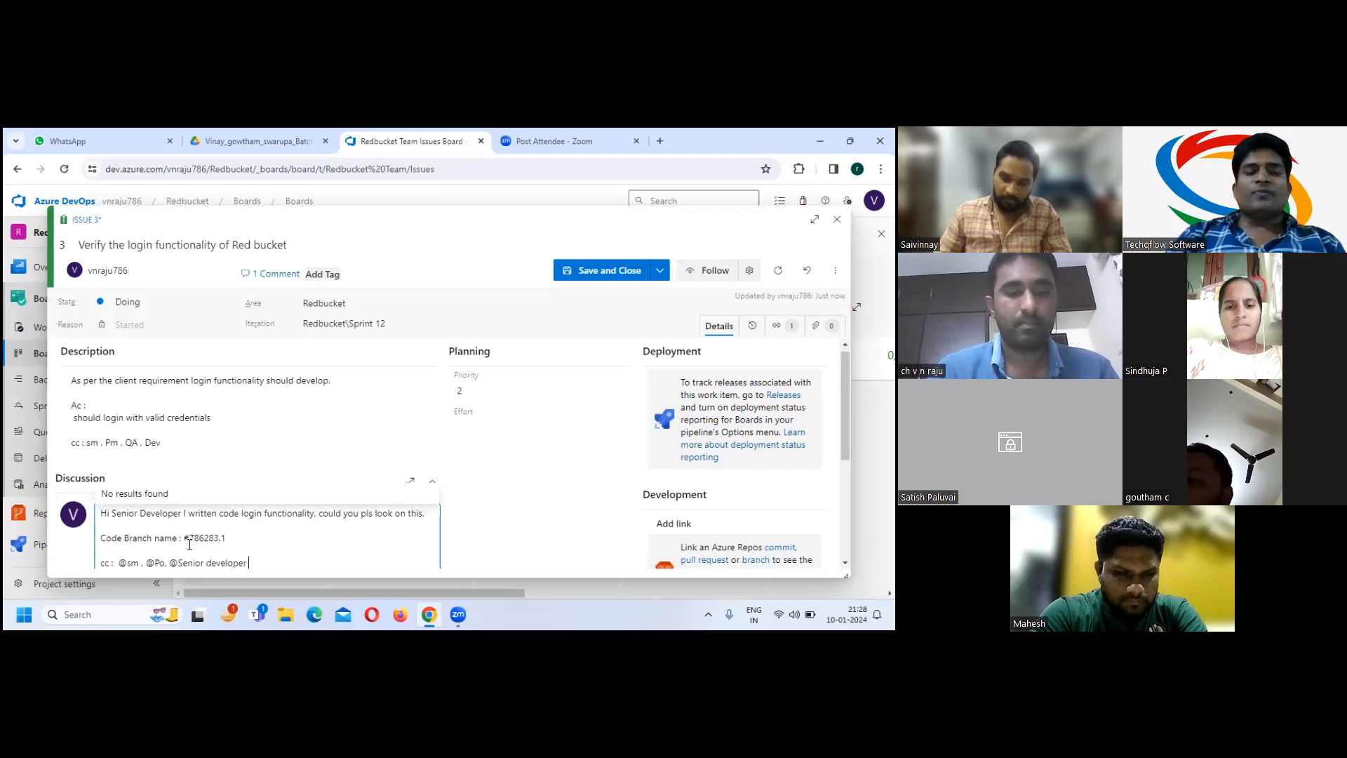
text( , @)
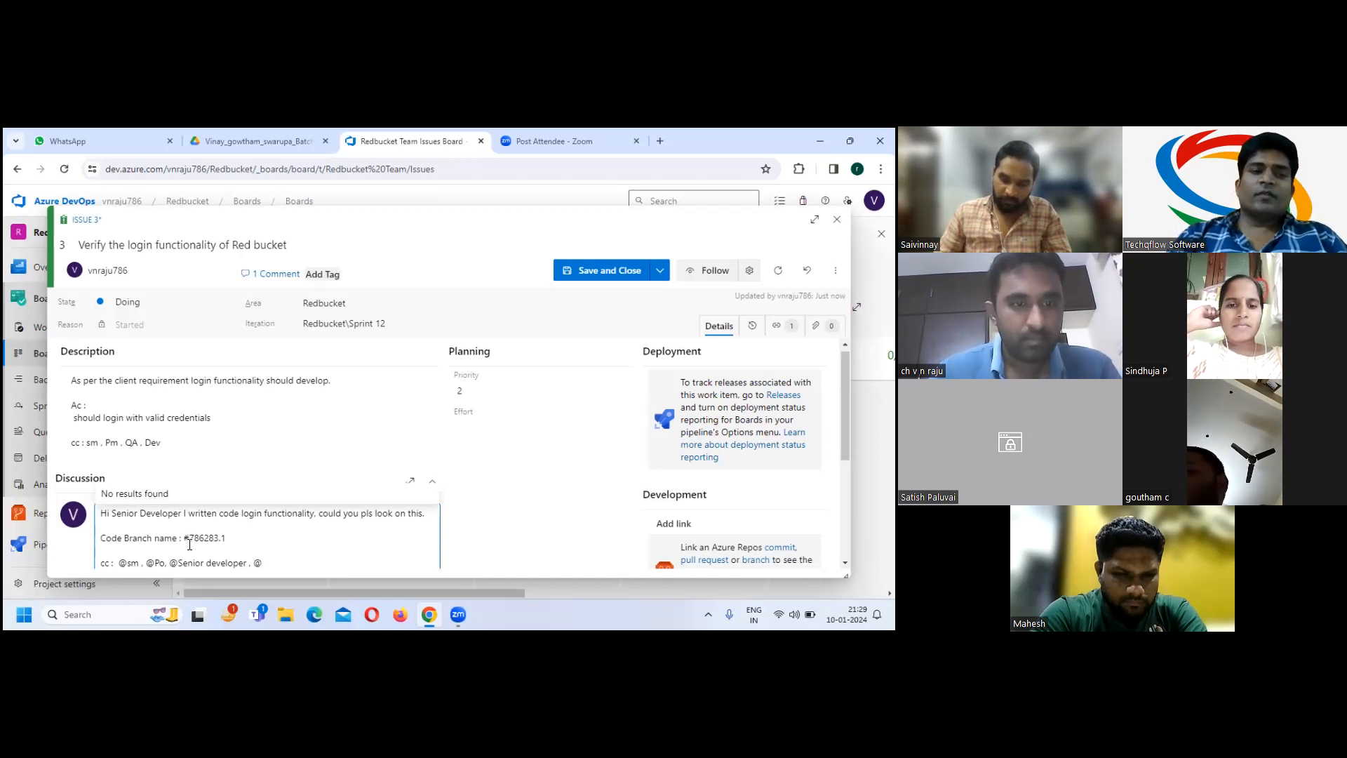
click(423, 541)
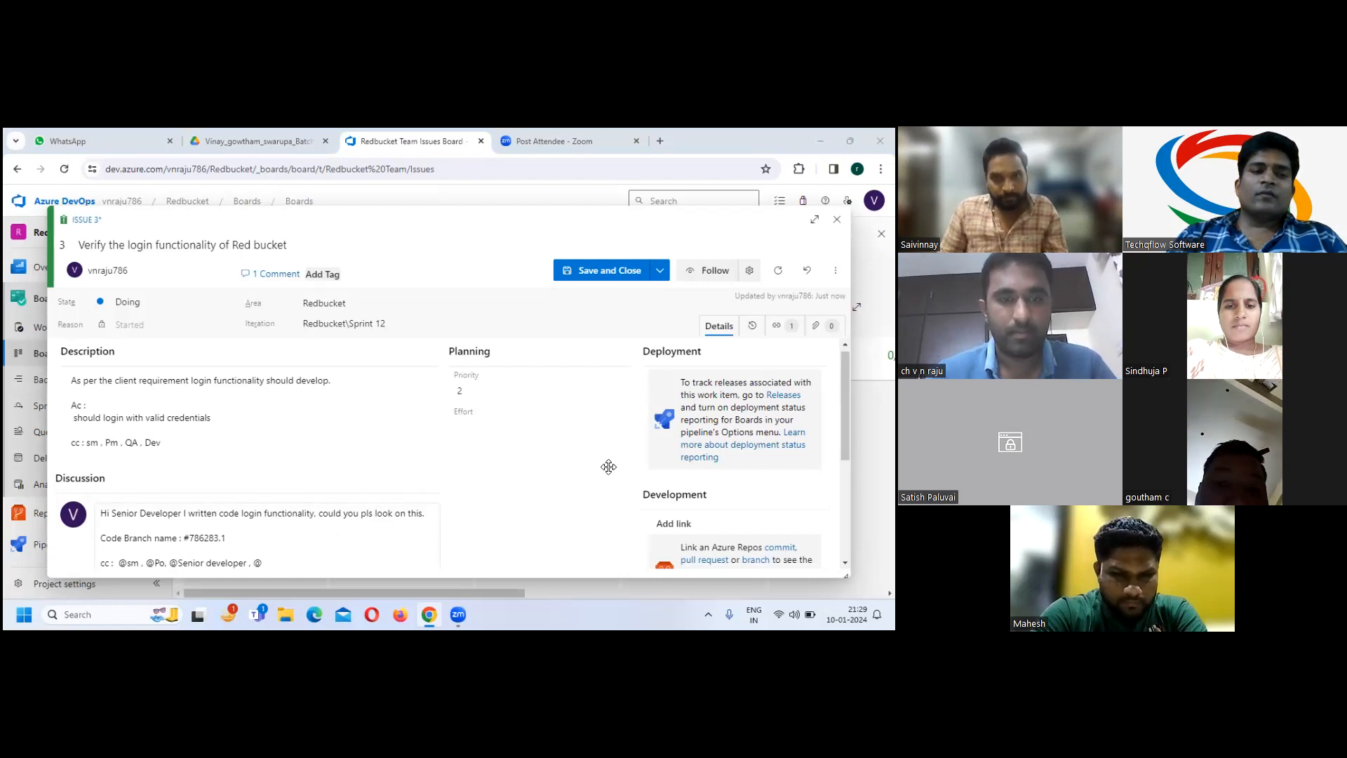
click(274, 562)
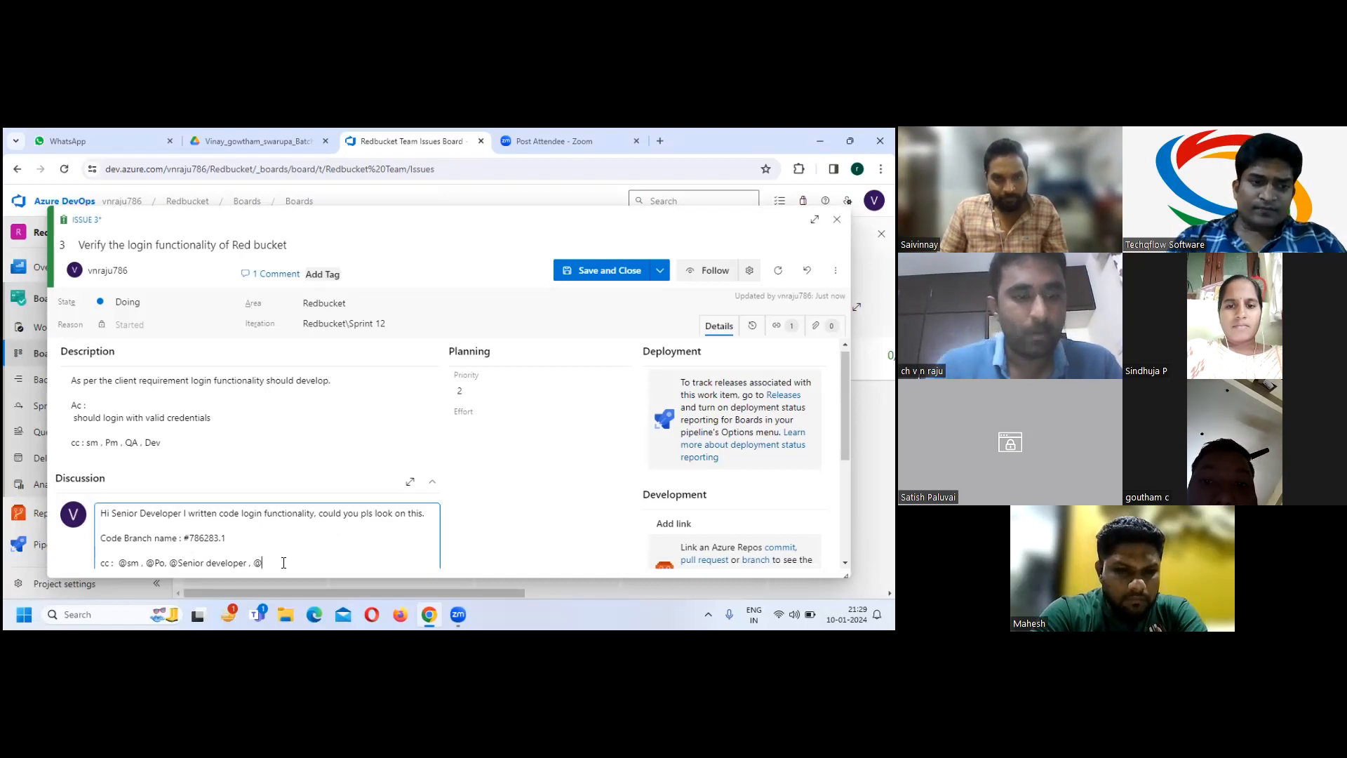
text(QA)
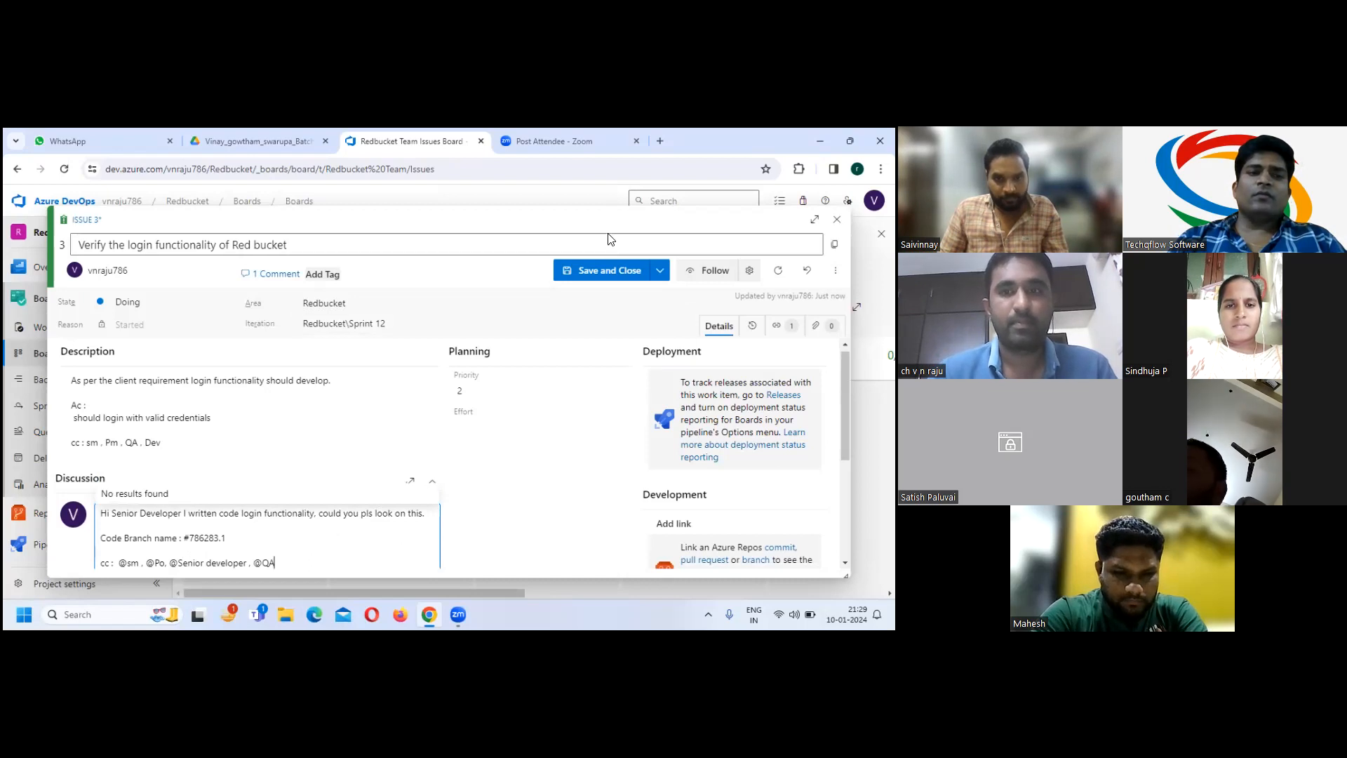
Save and close the login functionality issue, and move its card to the "Peer review" column
click(603, 274)
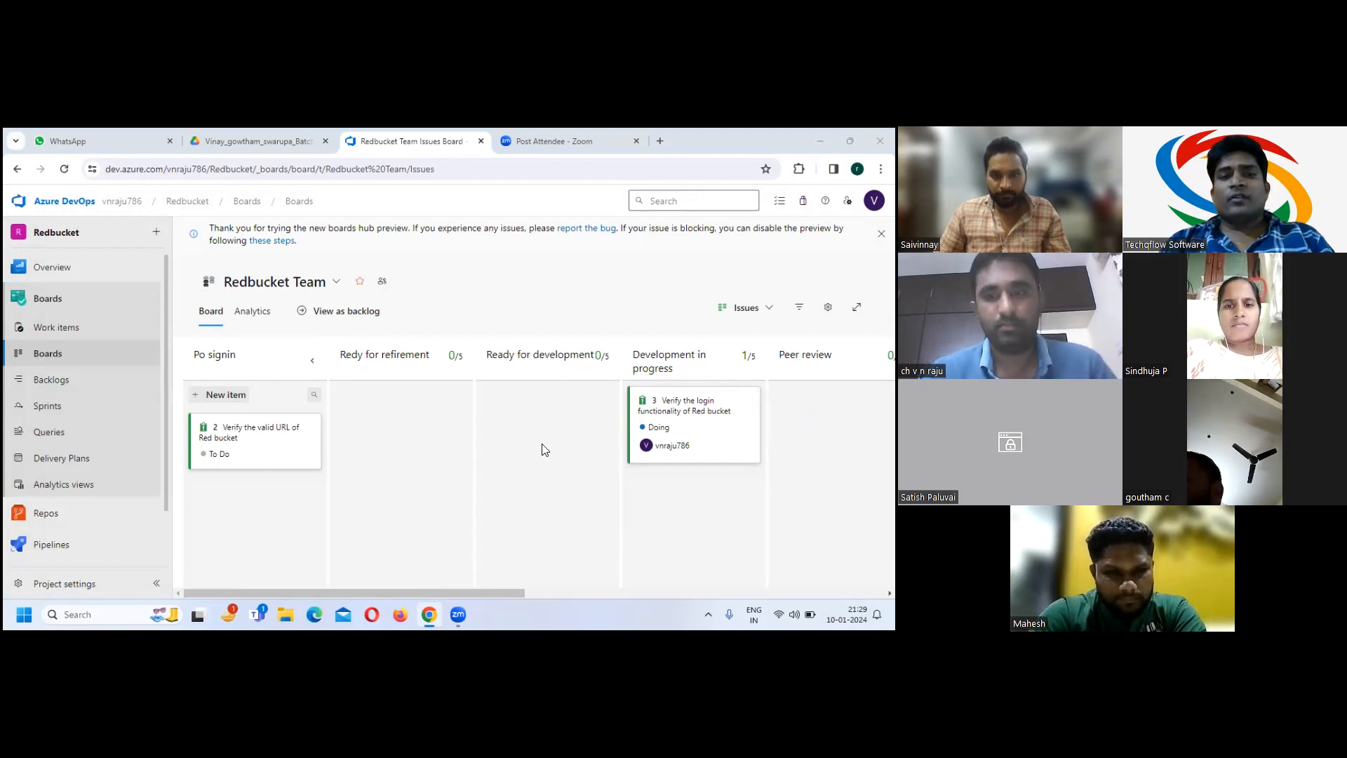
drag(681, 405, 526, 400)
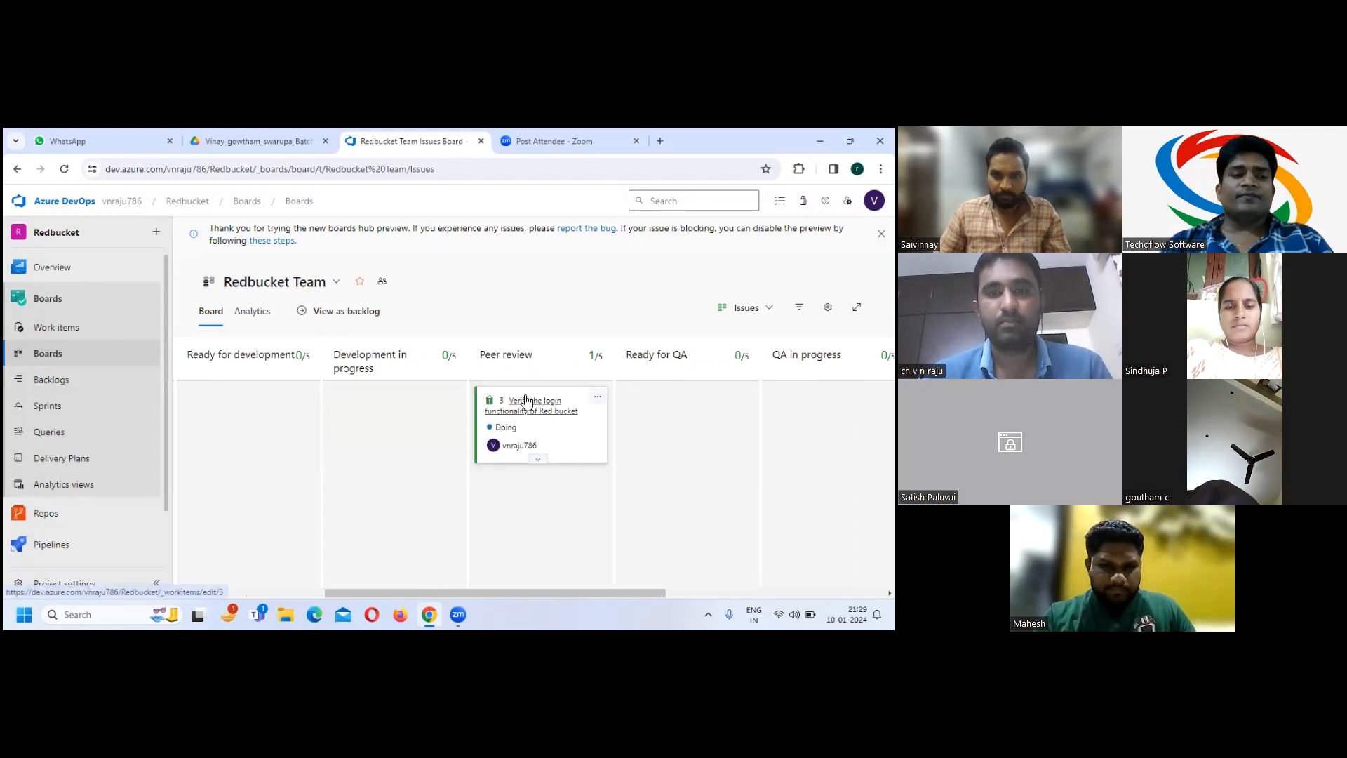
Open the login functionality issue in "Peer review" and begin a new comment reading "Hi Junior developer I reviewed the code ."
click(527, 400)
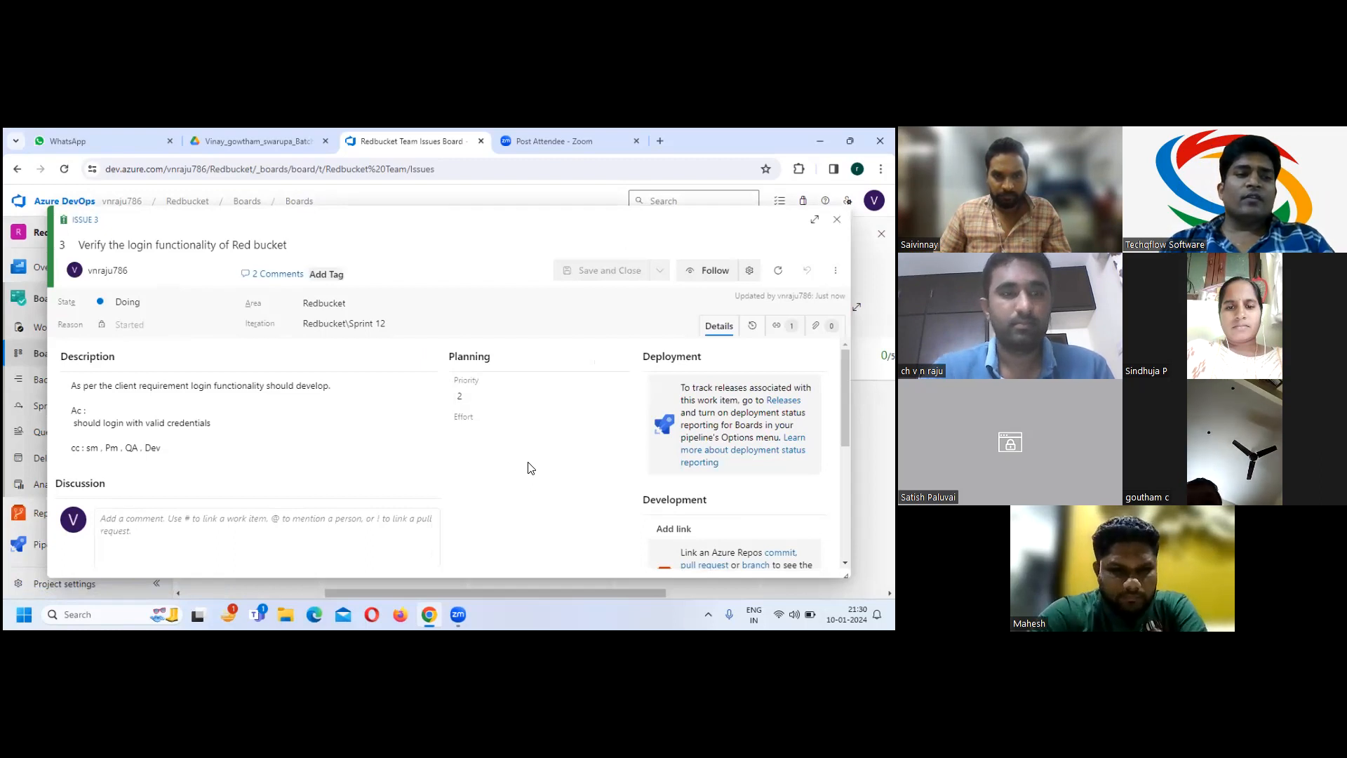
click(119, 522)
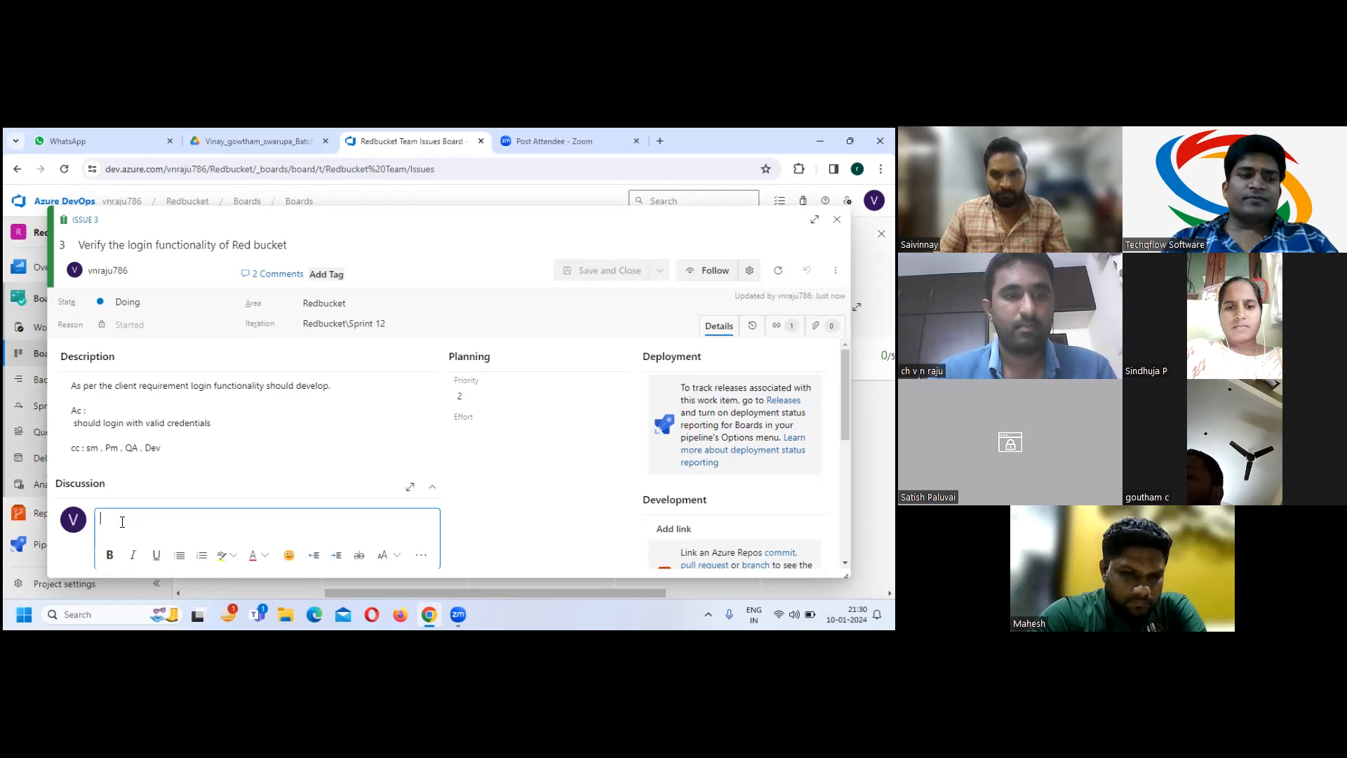
text(Hi)
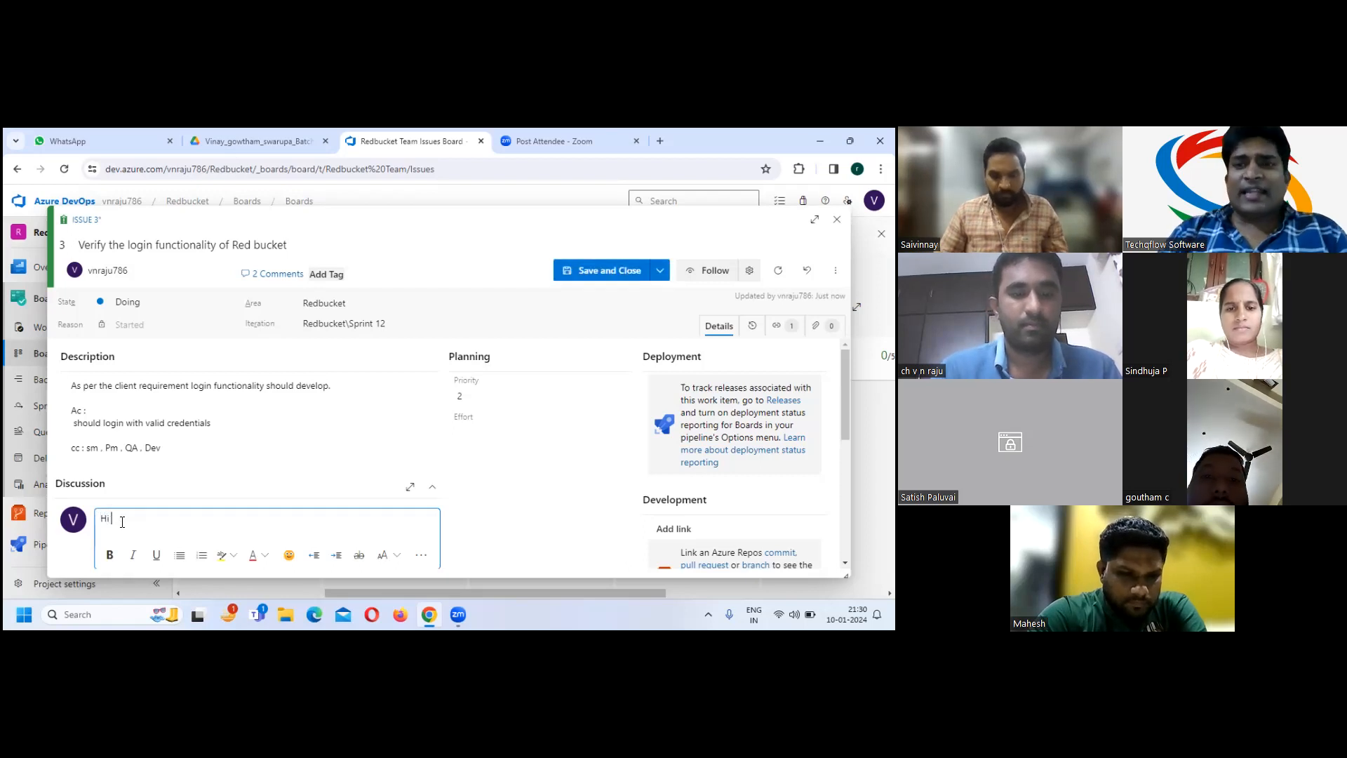
text( Junior)
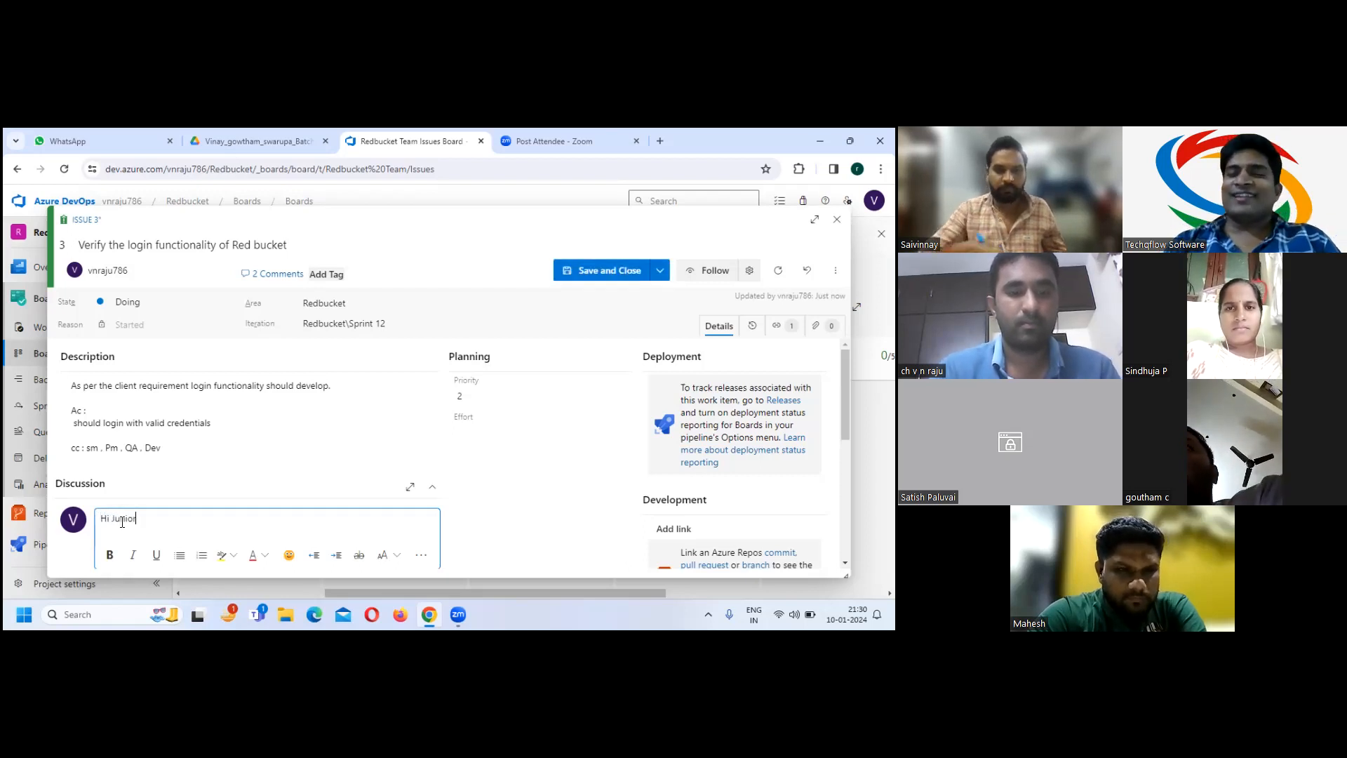
text( developer)
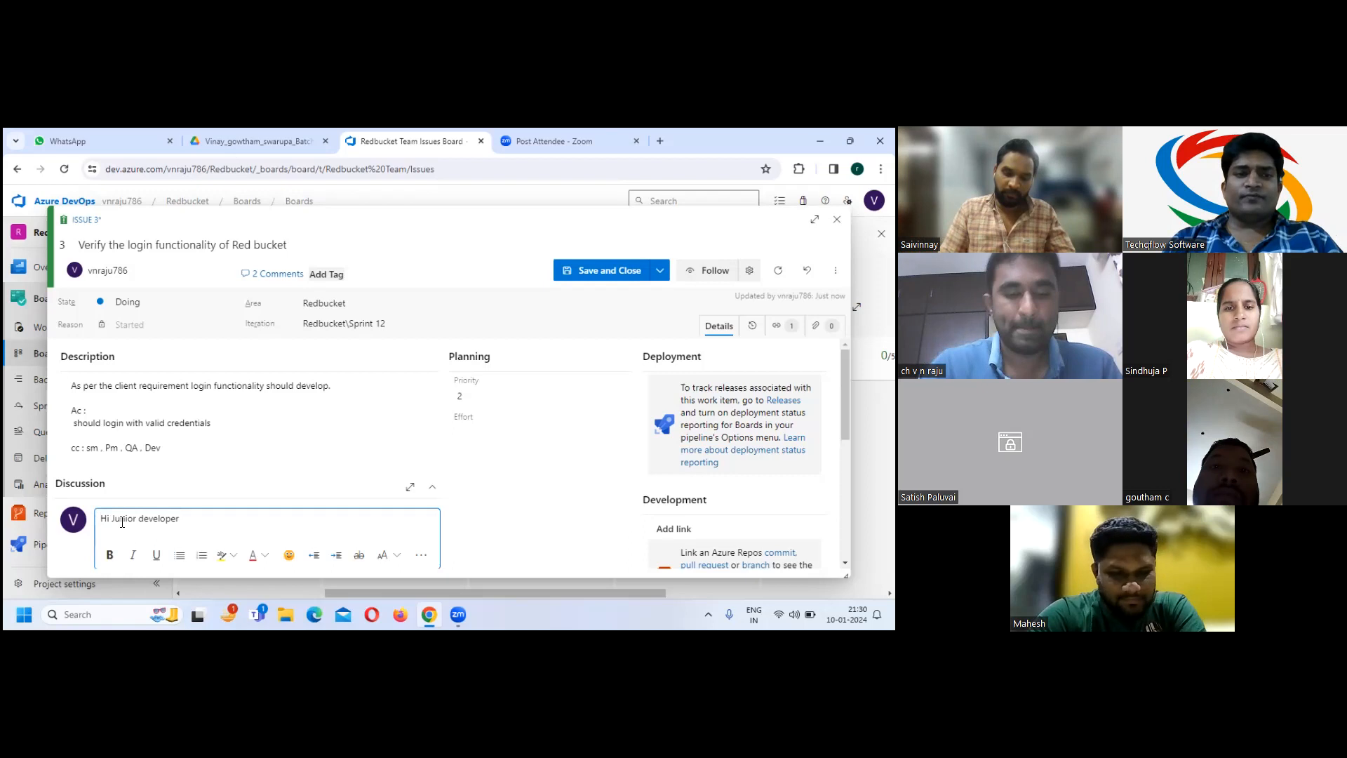
text(I)
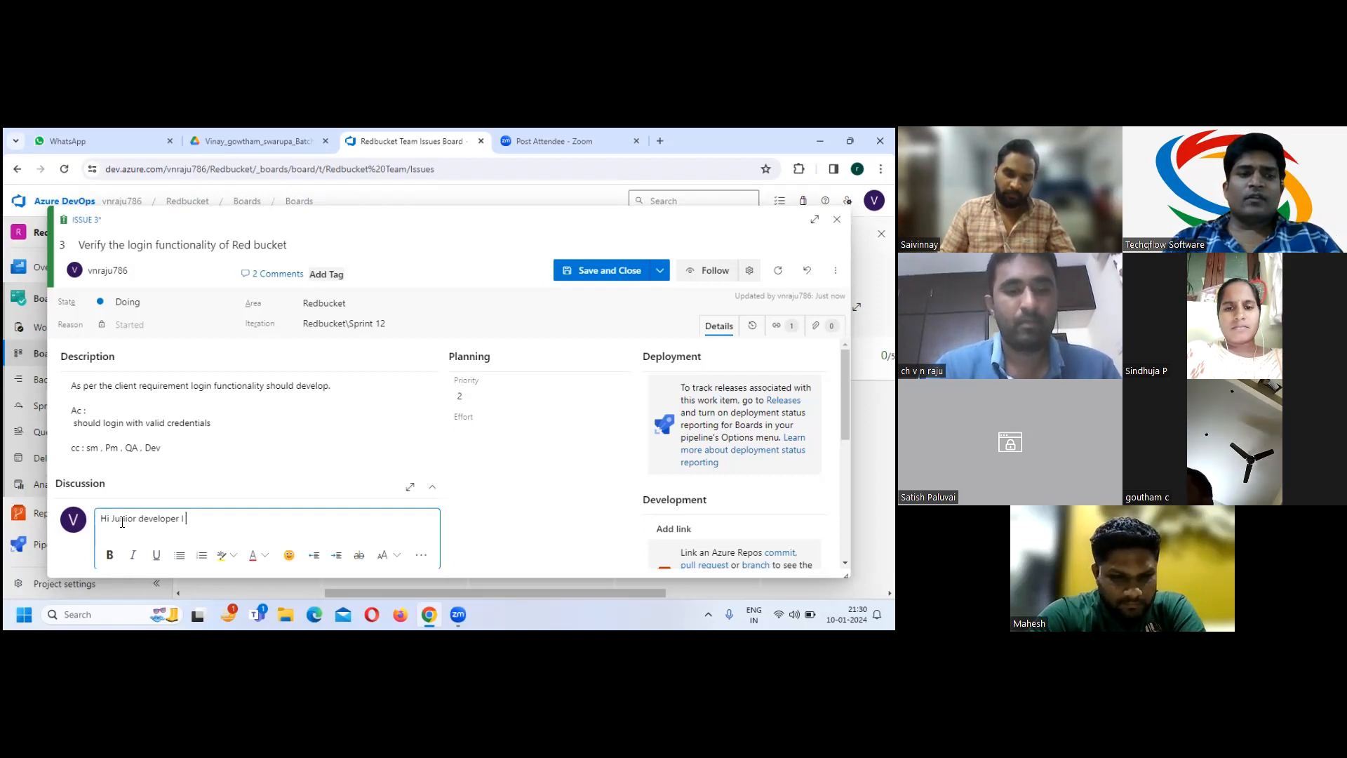
text( review)
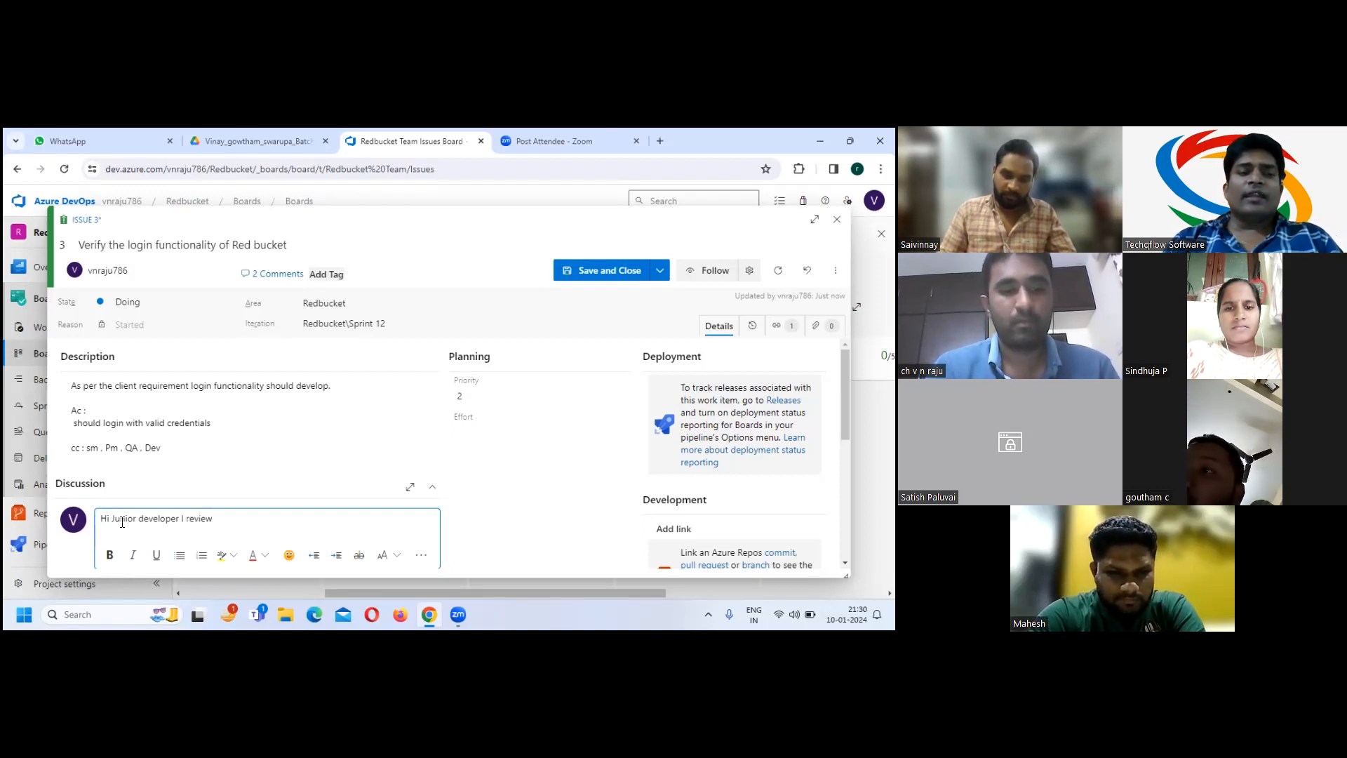
text(ed)
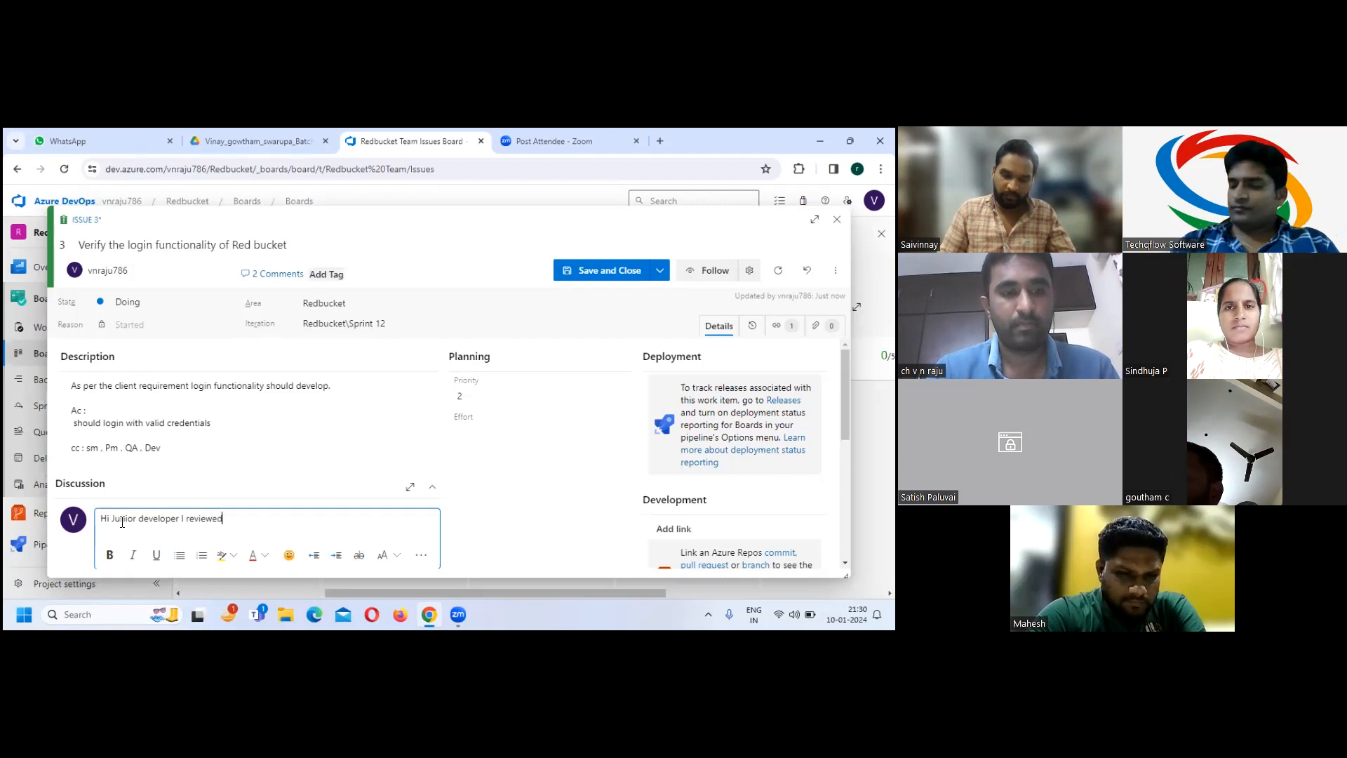
text( the )
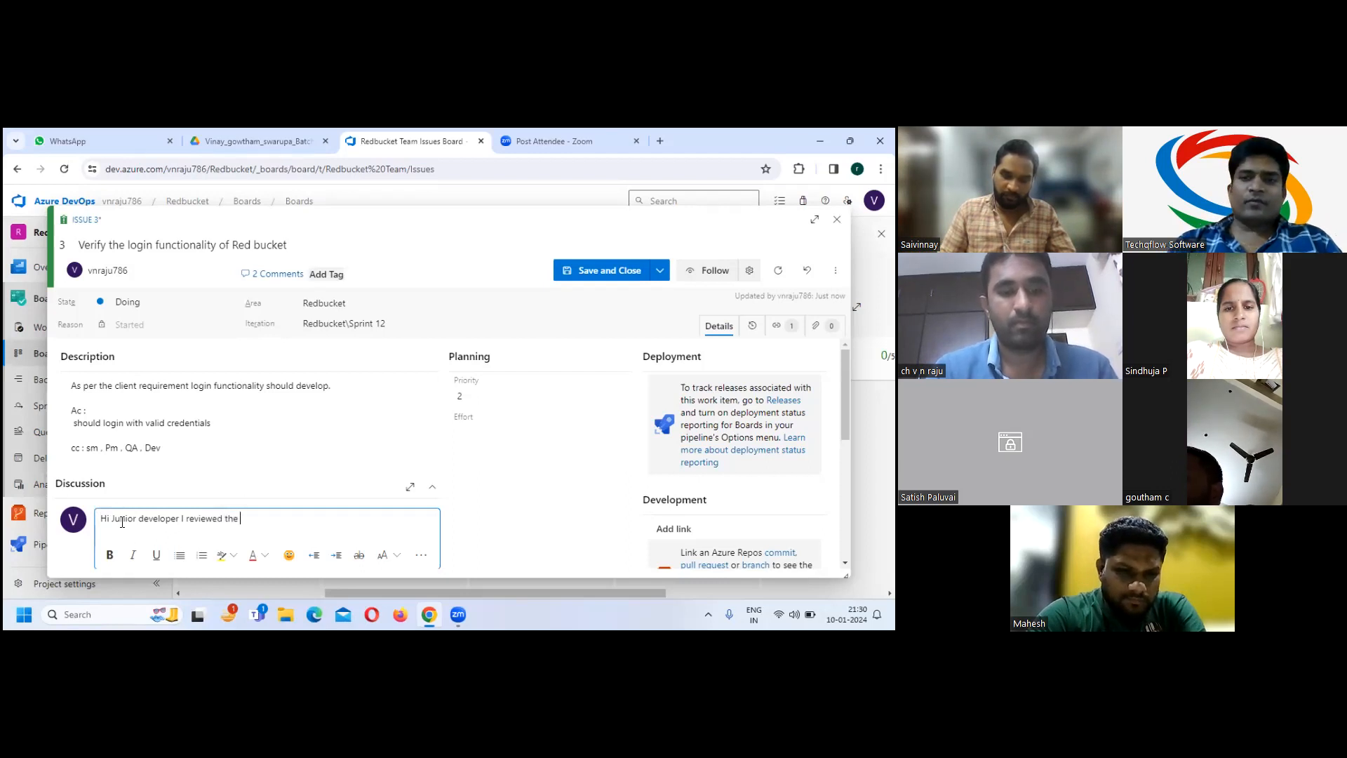
text(code . )
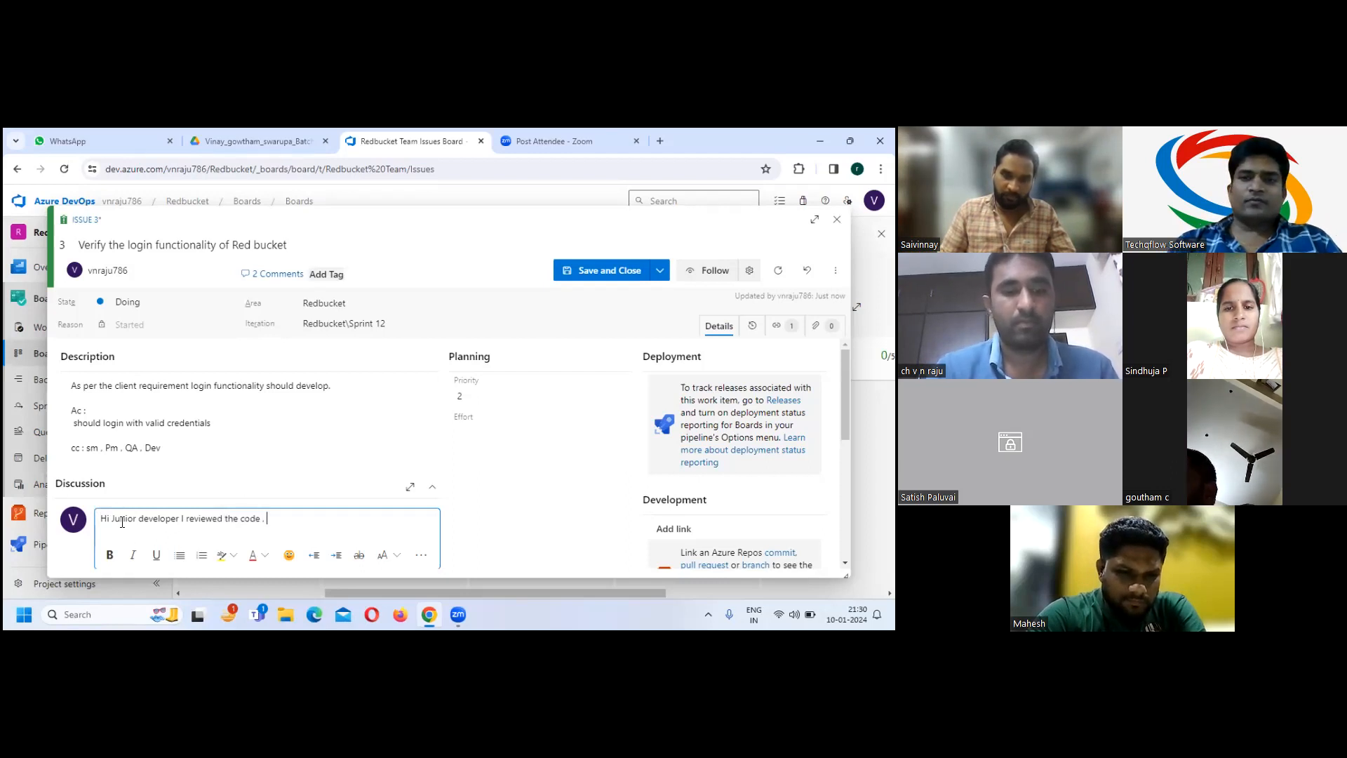
Continue the comment with "everthing looks good . QA people pls test on it" and leave a blank line after it
text(everthing )
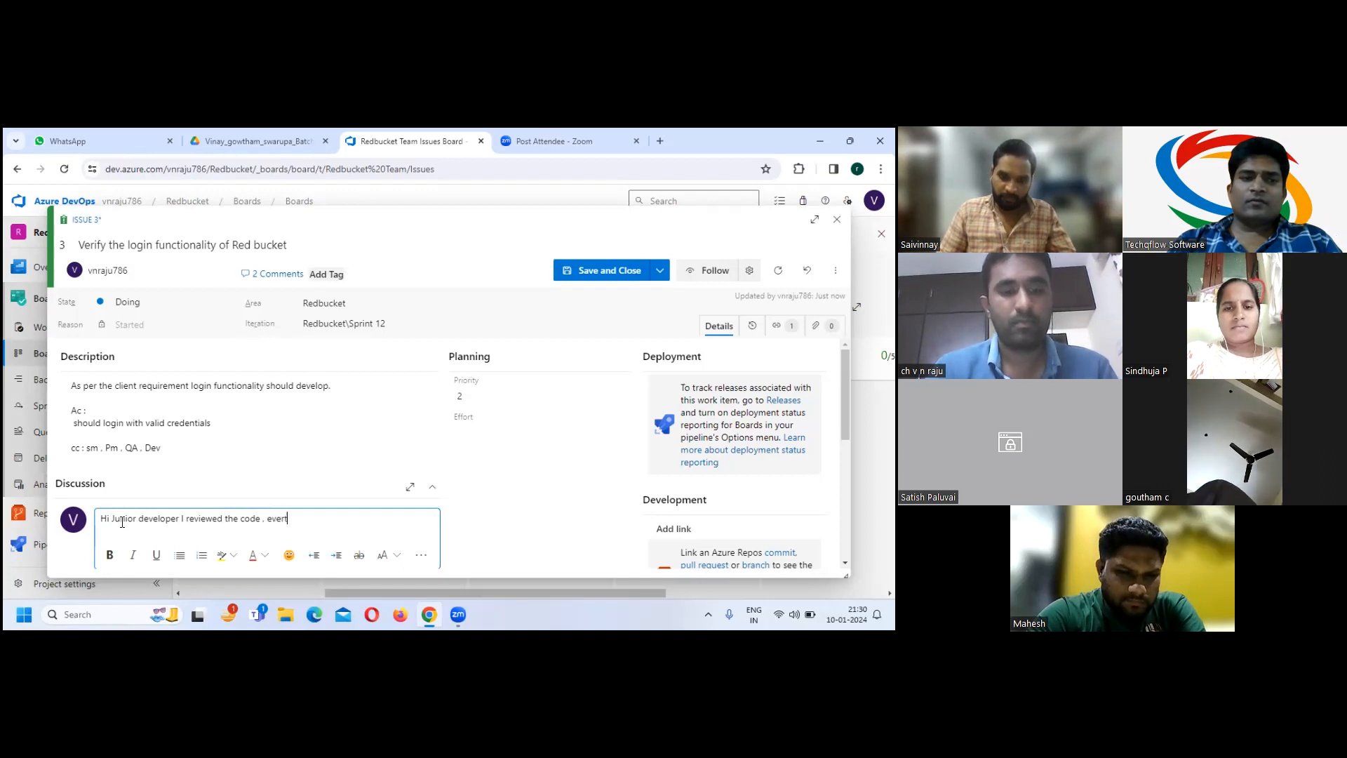
text(loo)
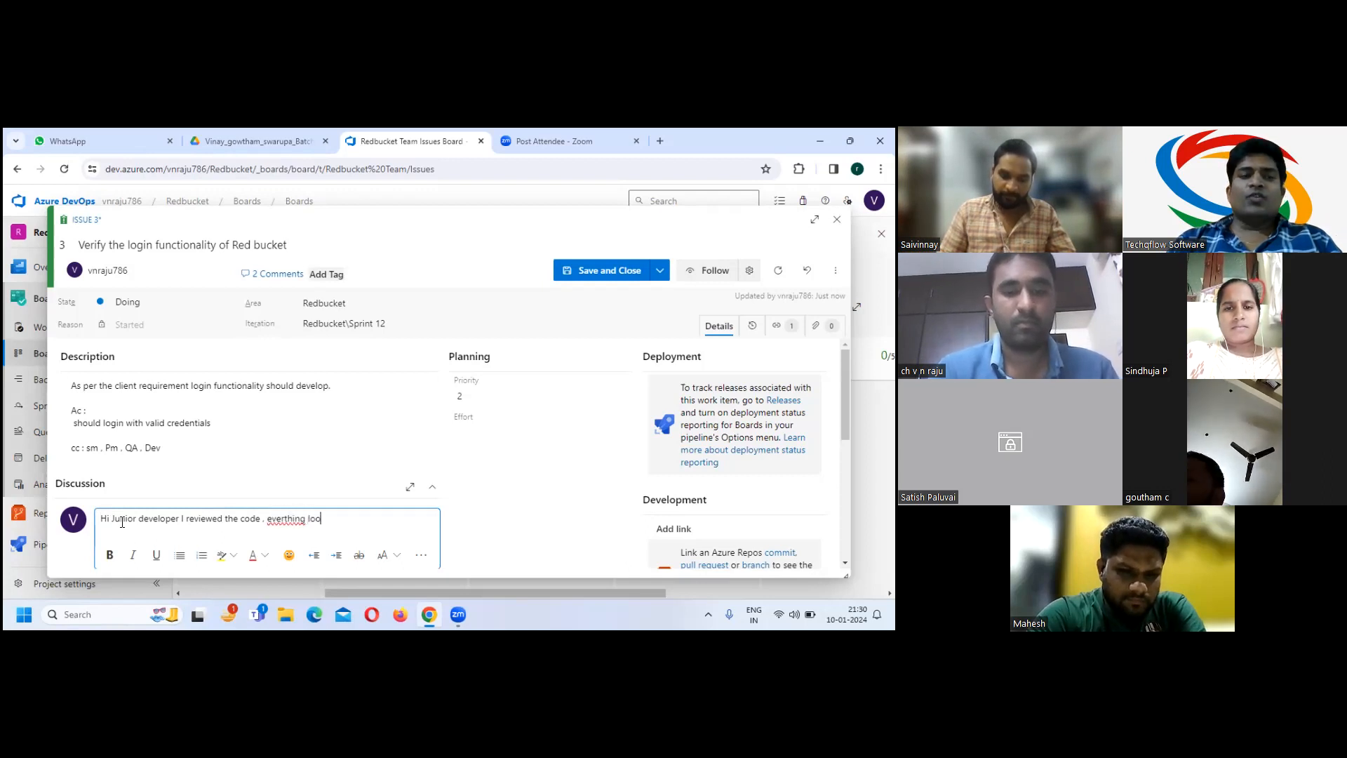
text(ks good)
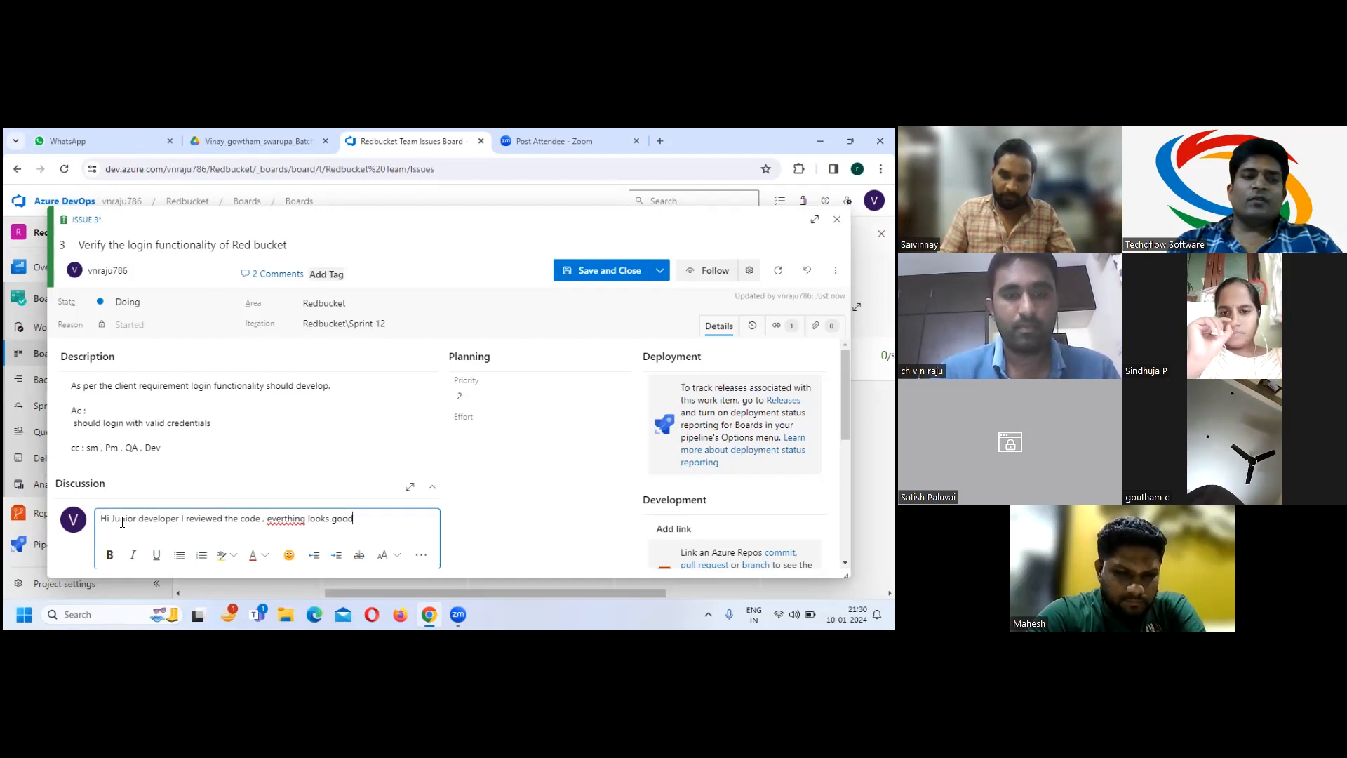
text(. QA )
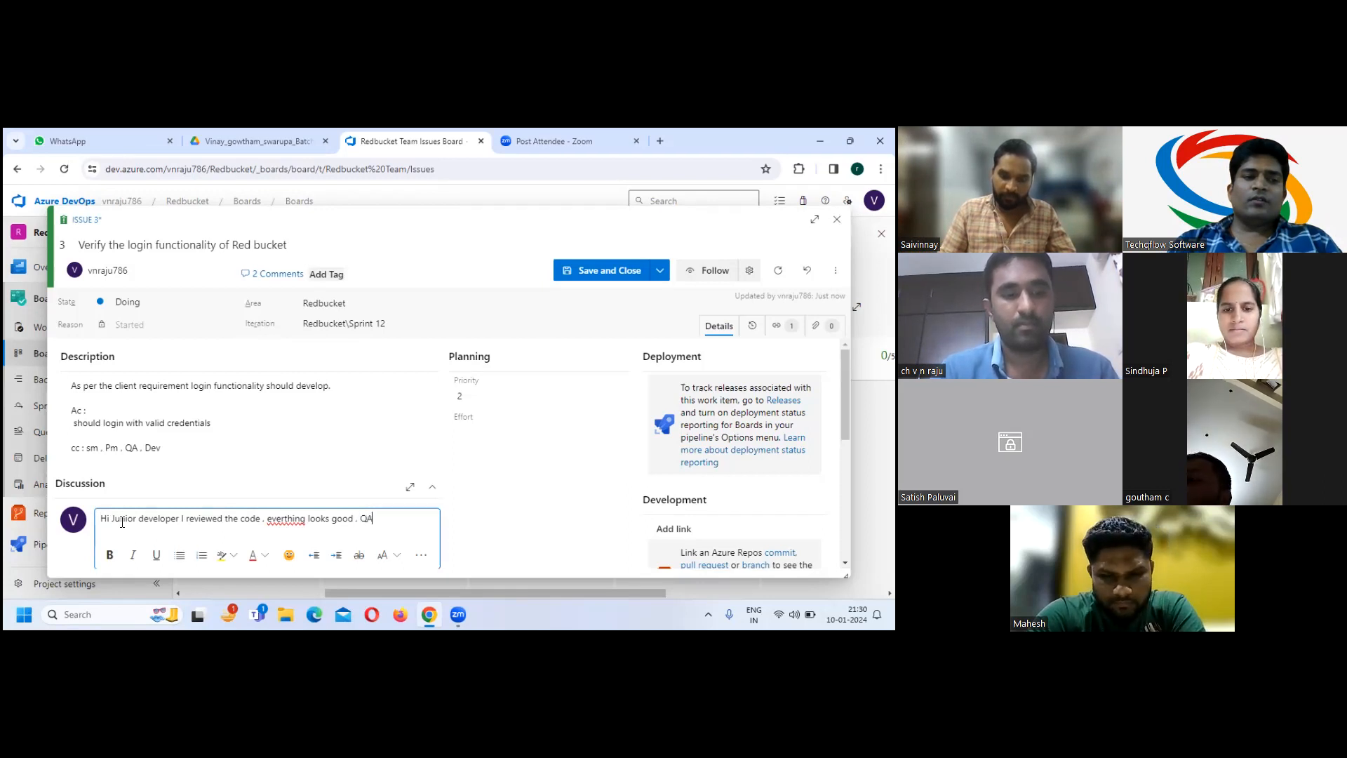
text(prople p)
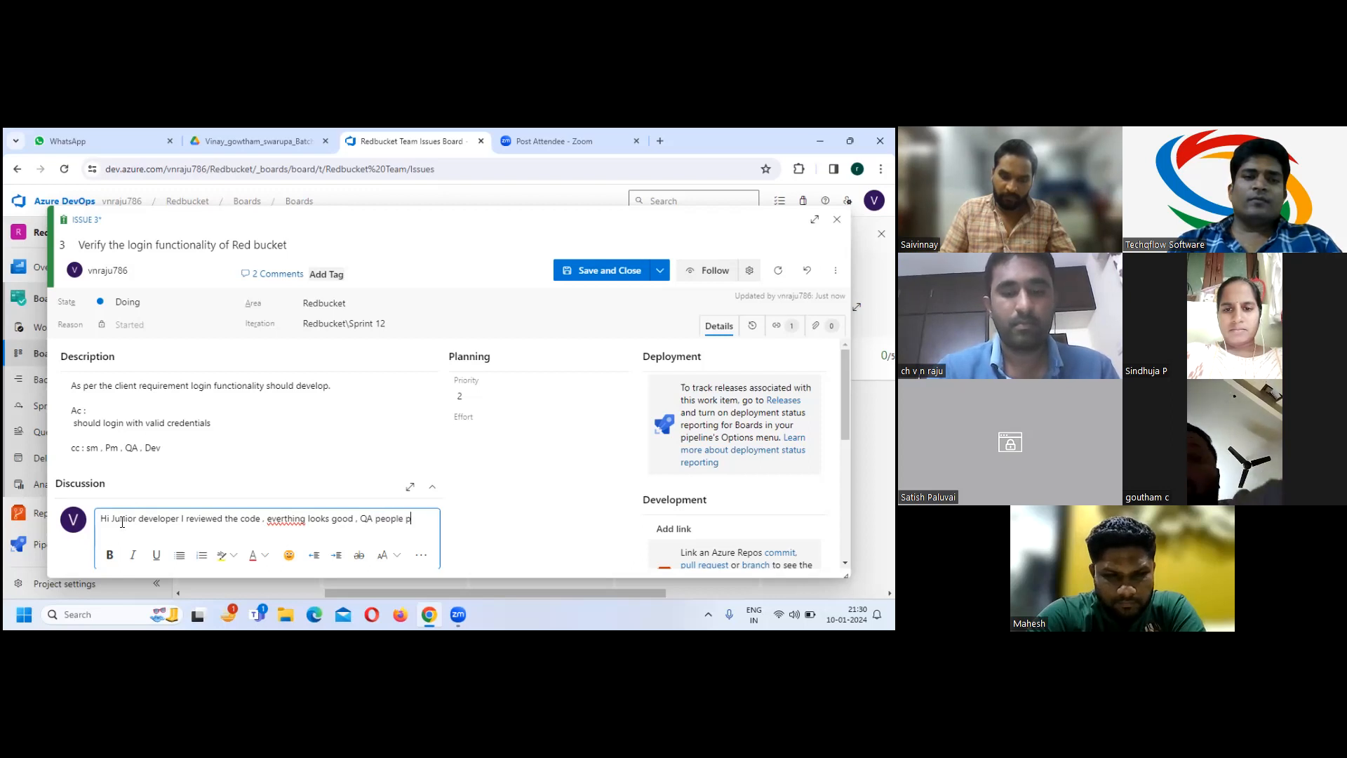
text(ls test on it)
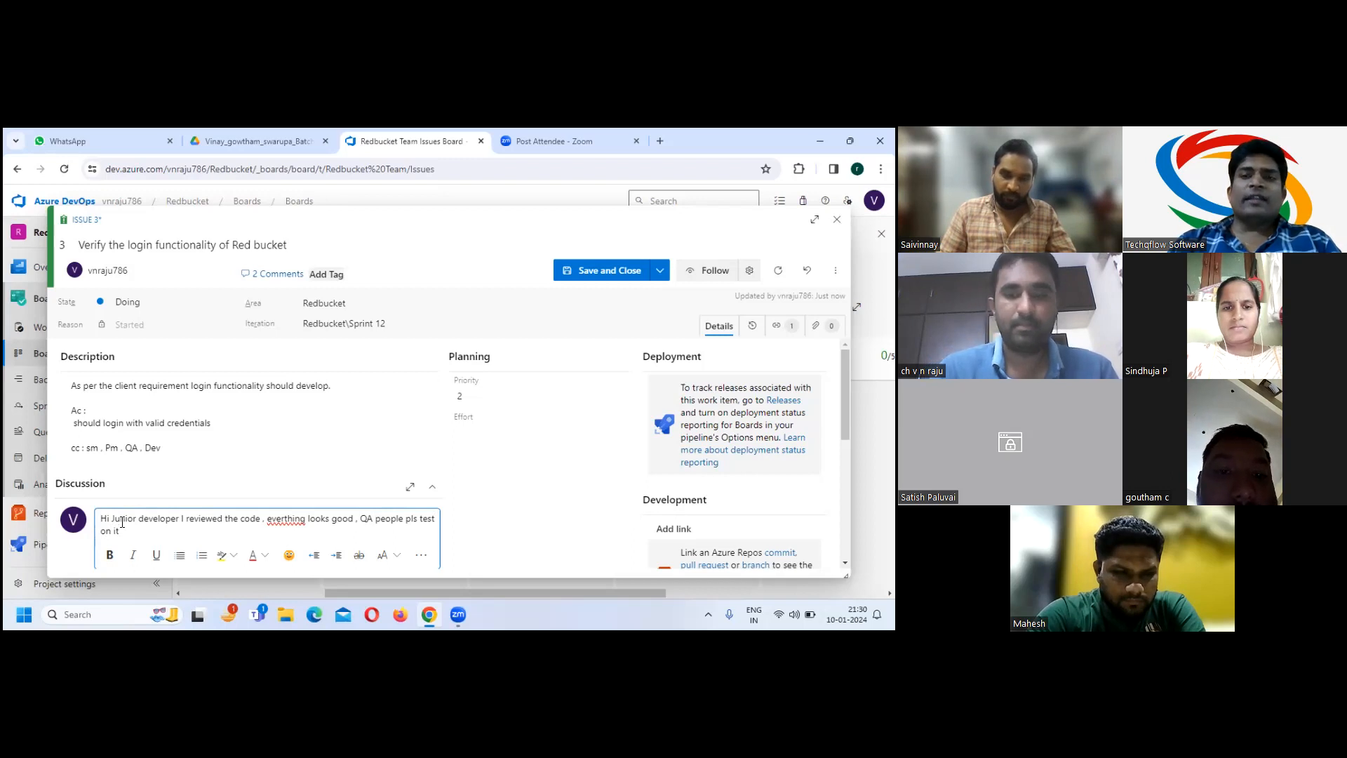
key(Return)
key(Return)
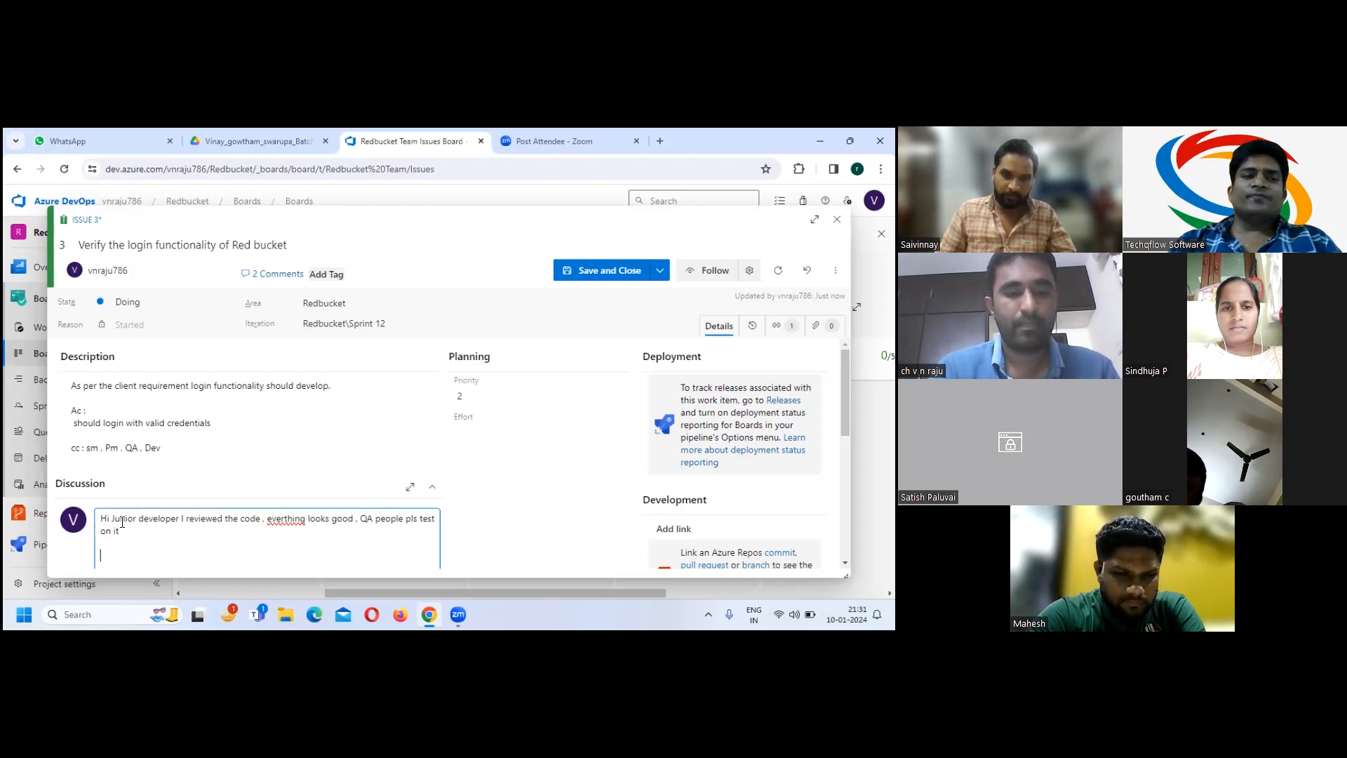
Add a line to the comment reading "Reviewd branch code : #786283.1"
text(Reviewd )
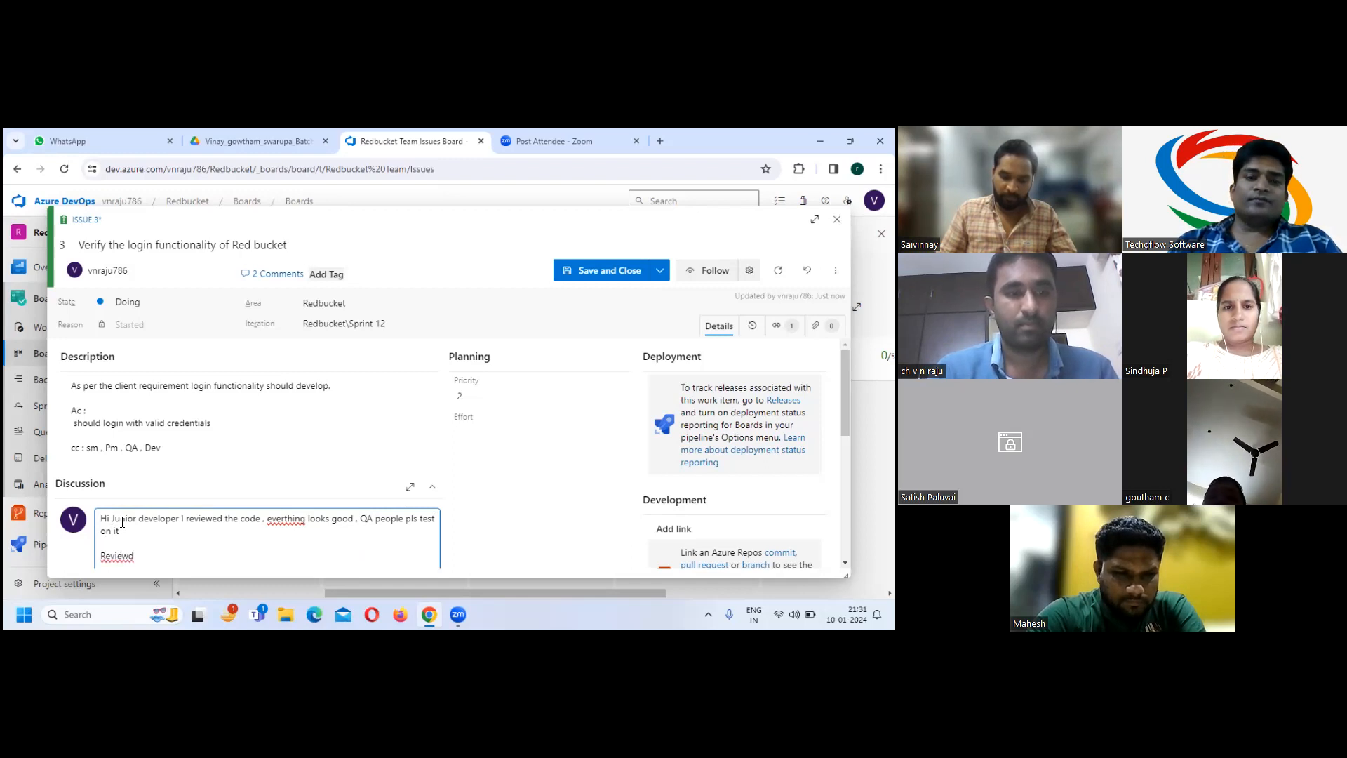
text(bra)
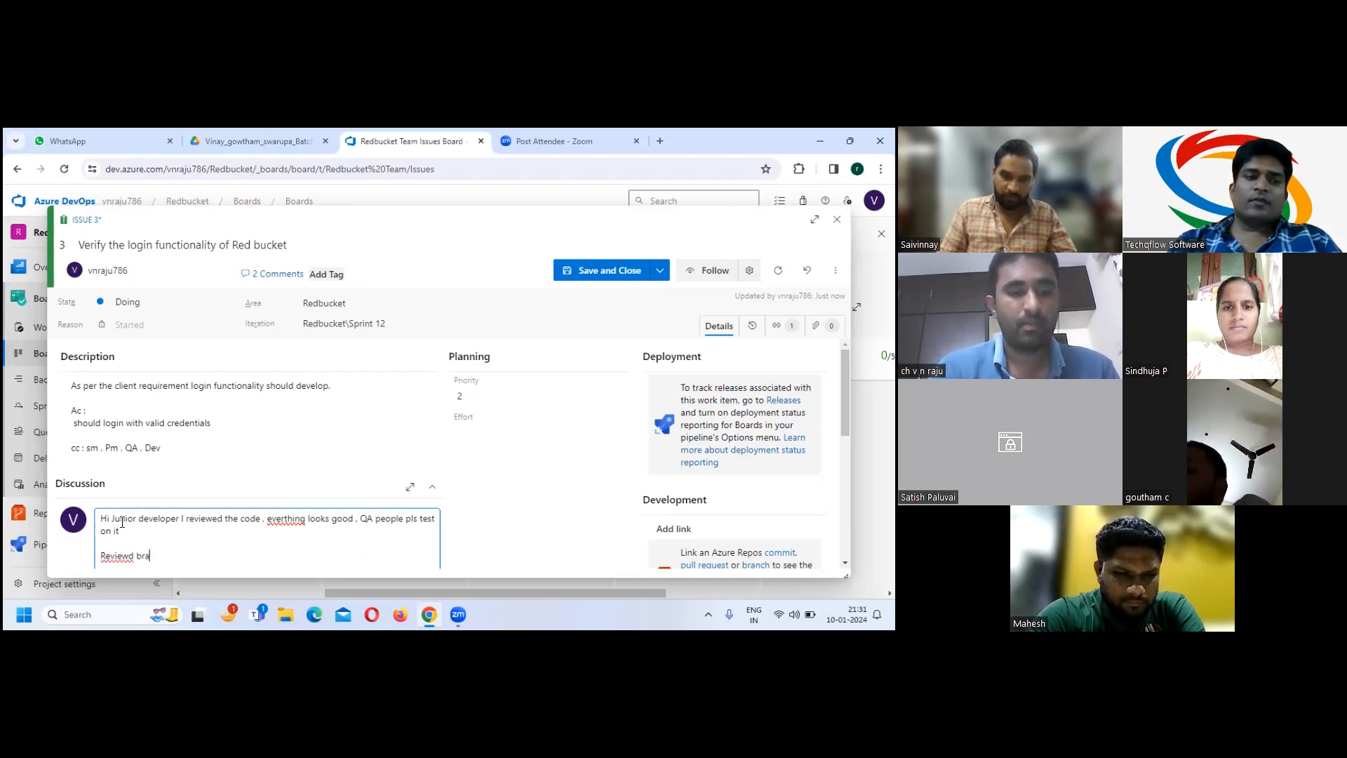
text(nch cod)
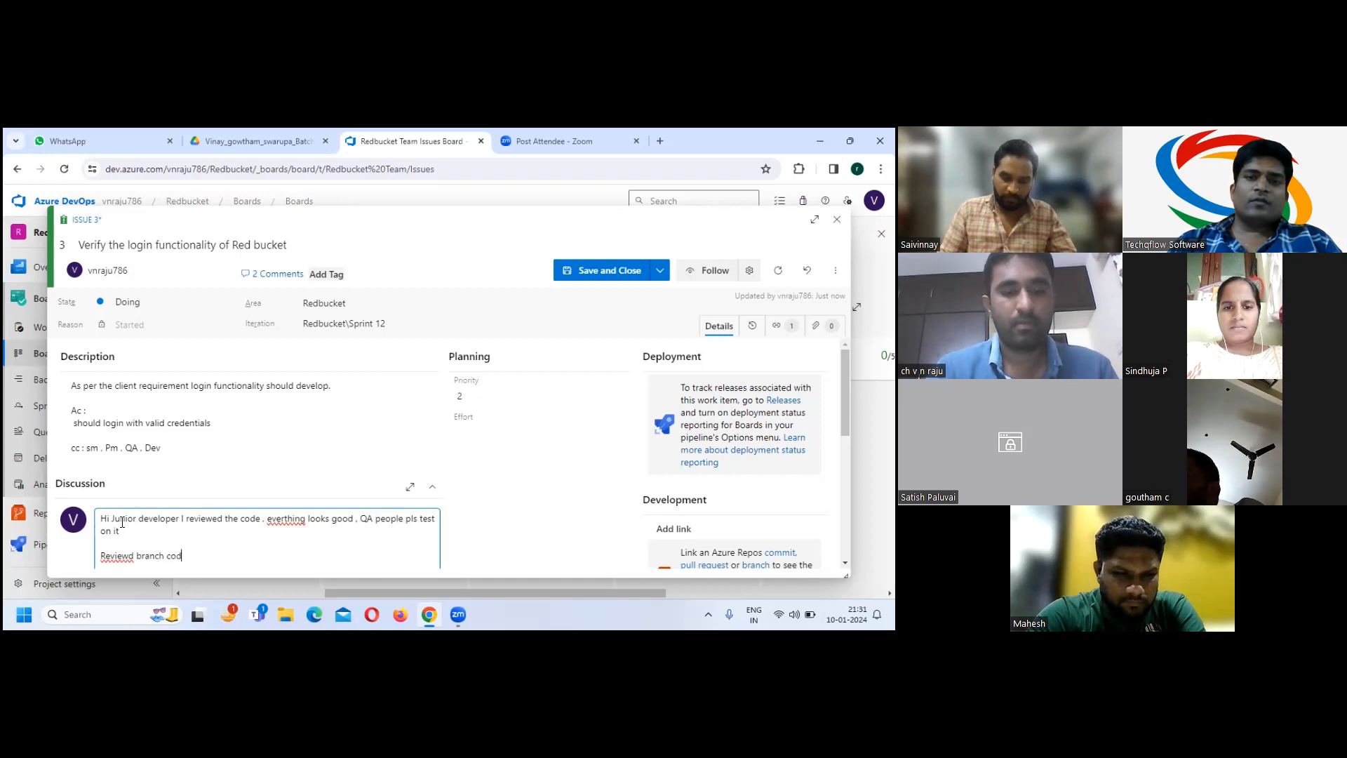
text(e : )
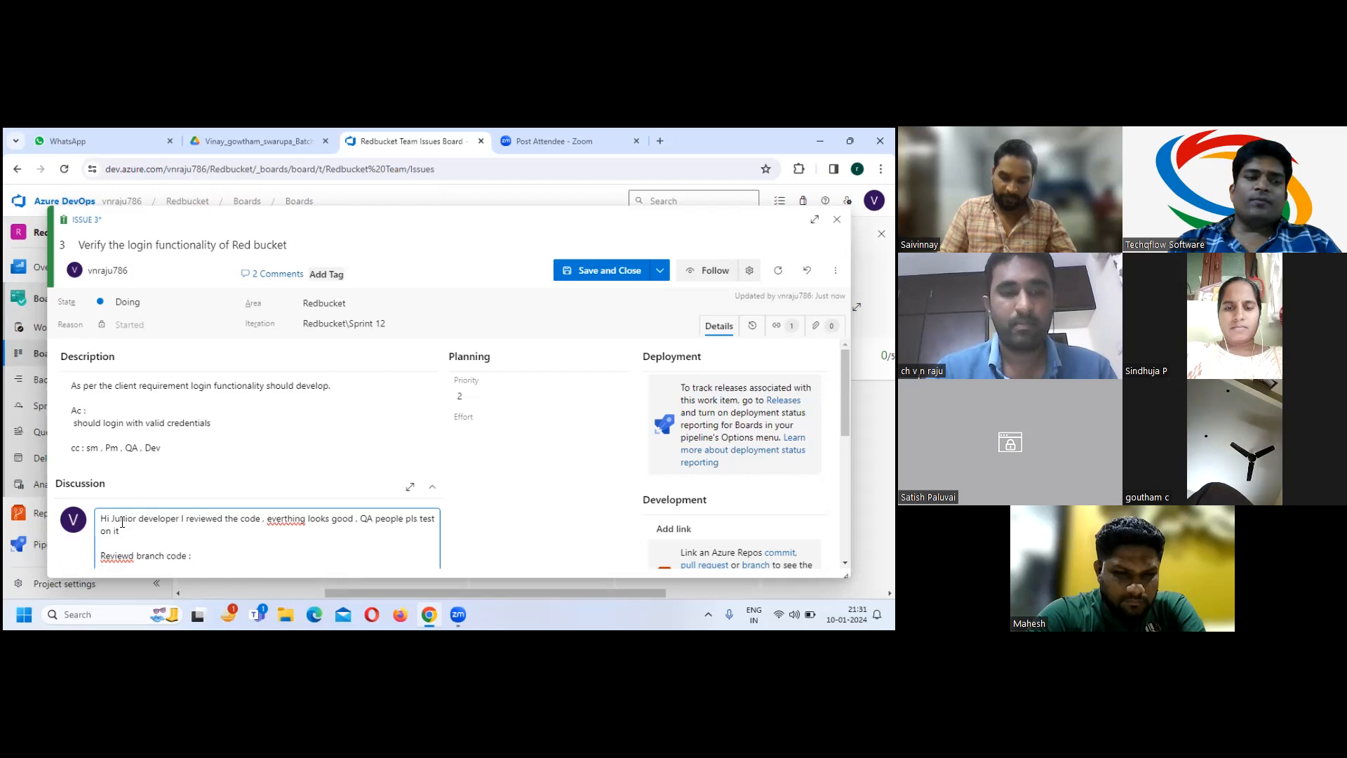
text(7)
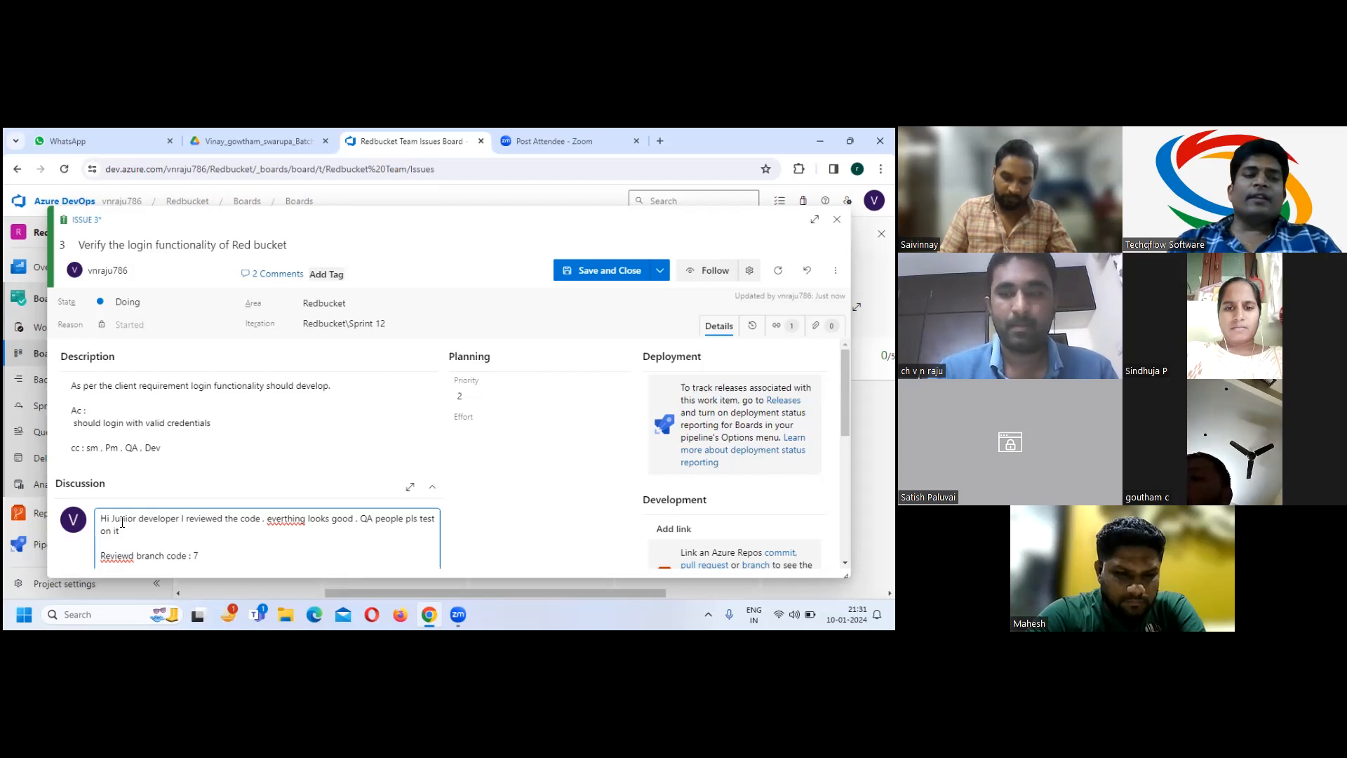
text(86283.1)
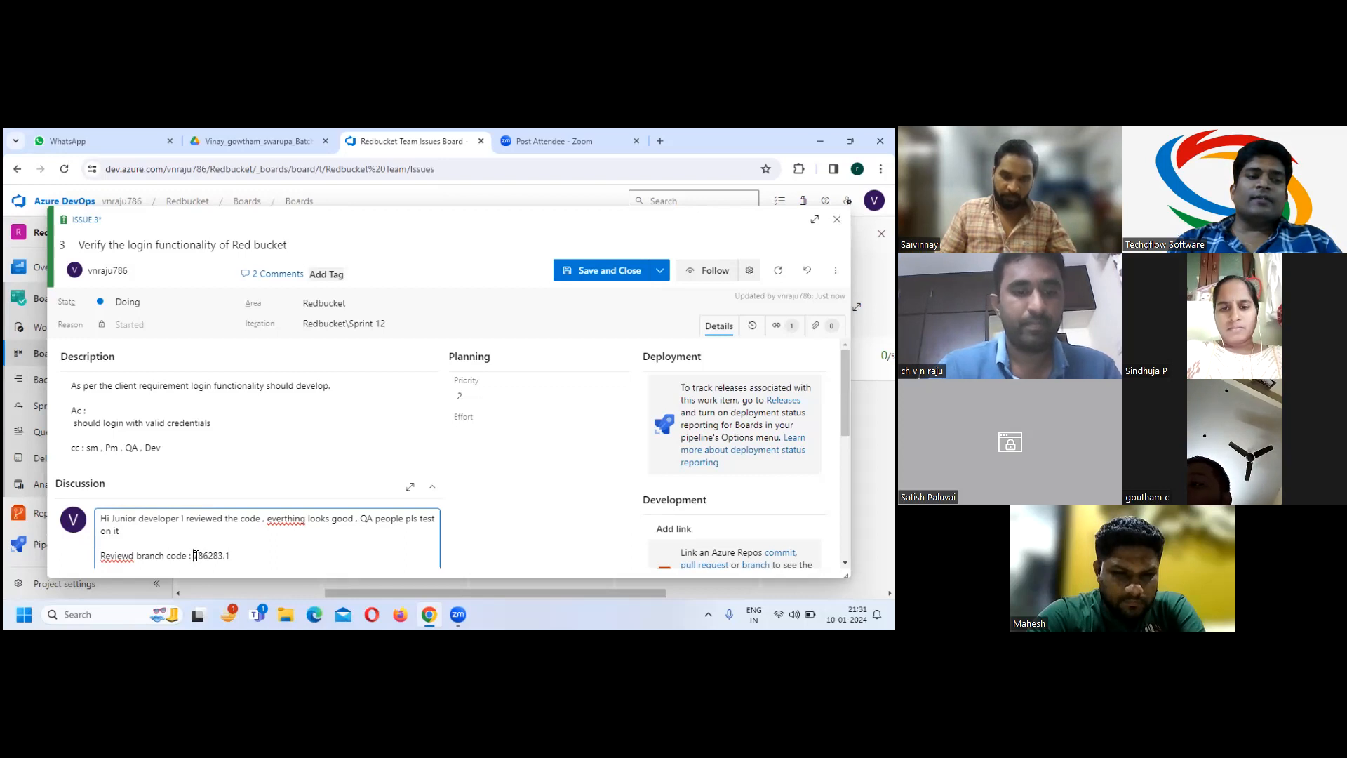
text(#)
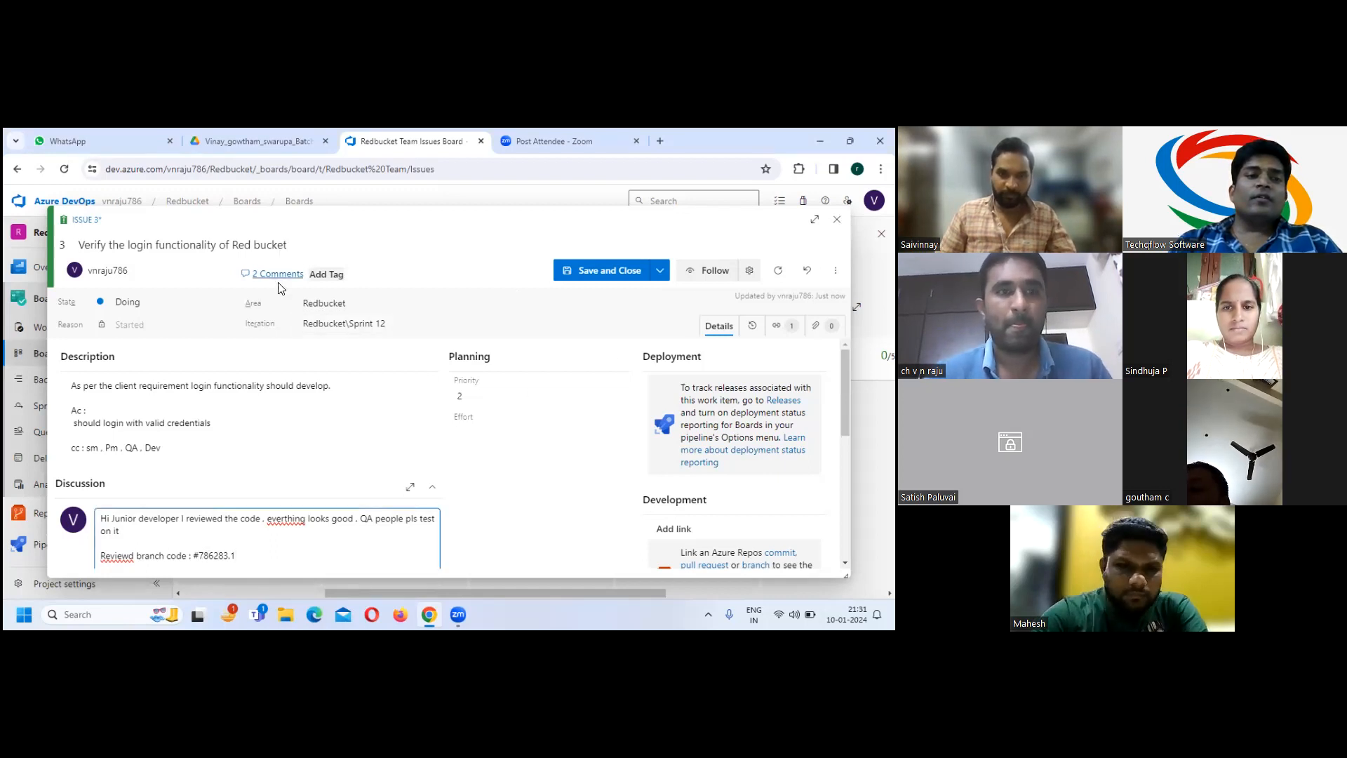
Enter "Reviewd branch#786283.1" as a tag on the login functionality issue
click(332, 276)
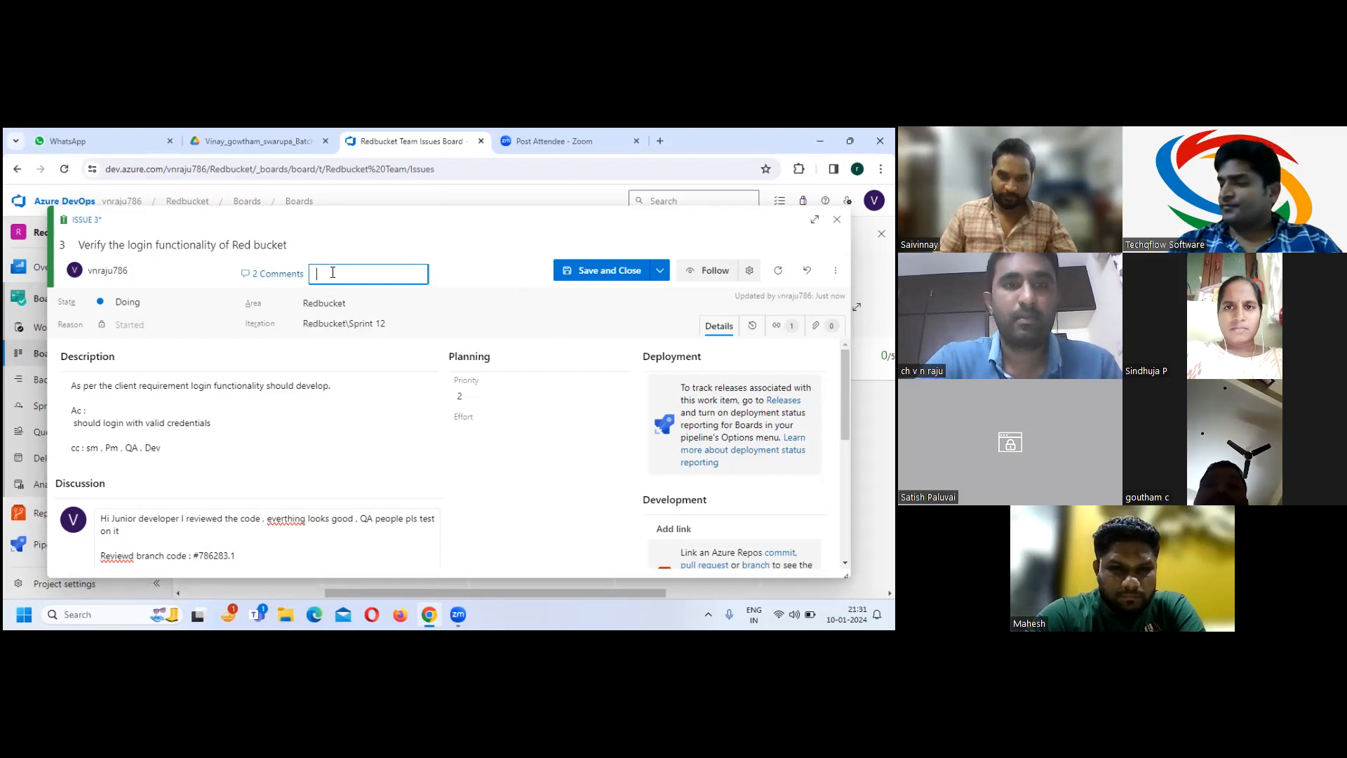
text(Red)
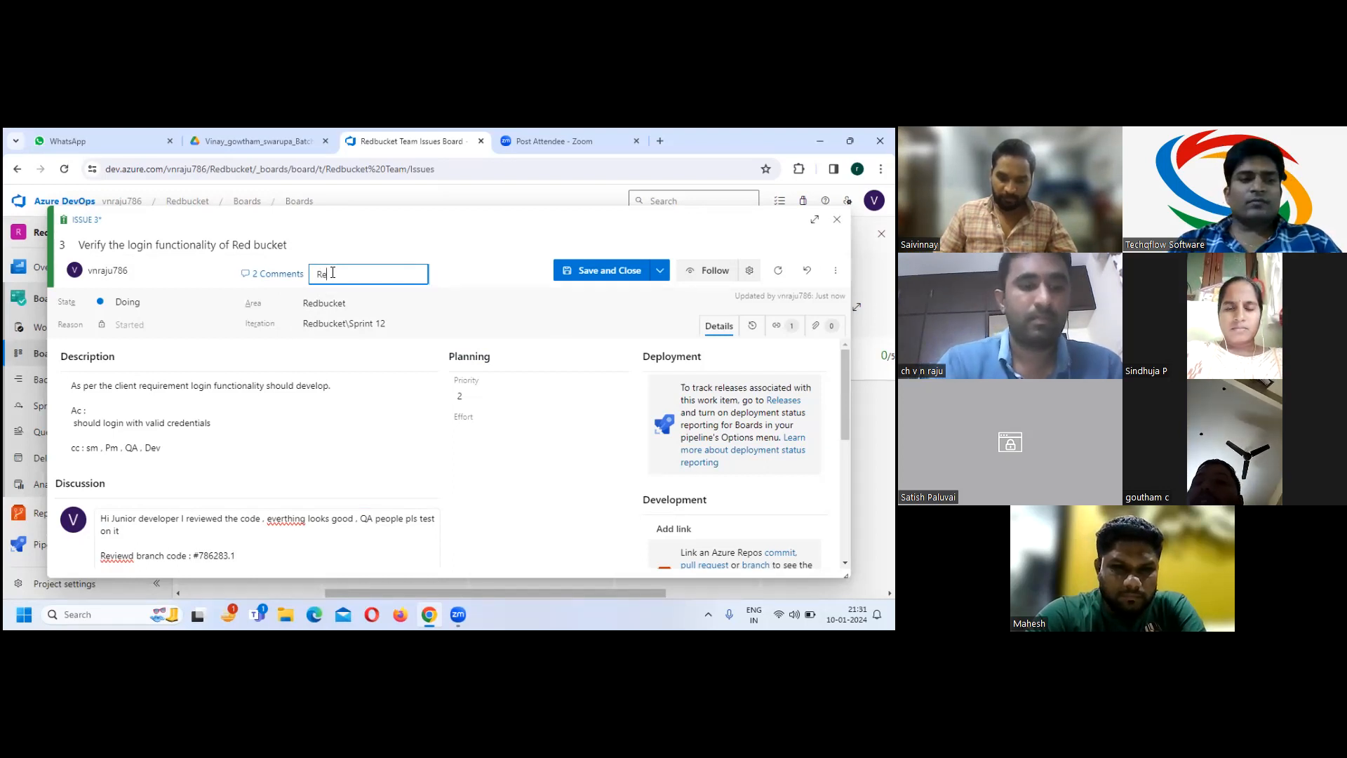
text(iewd)
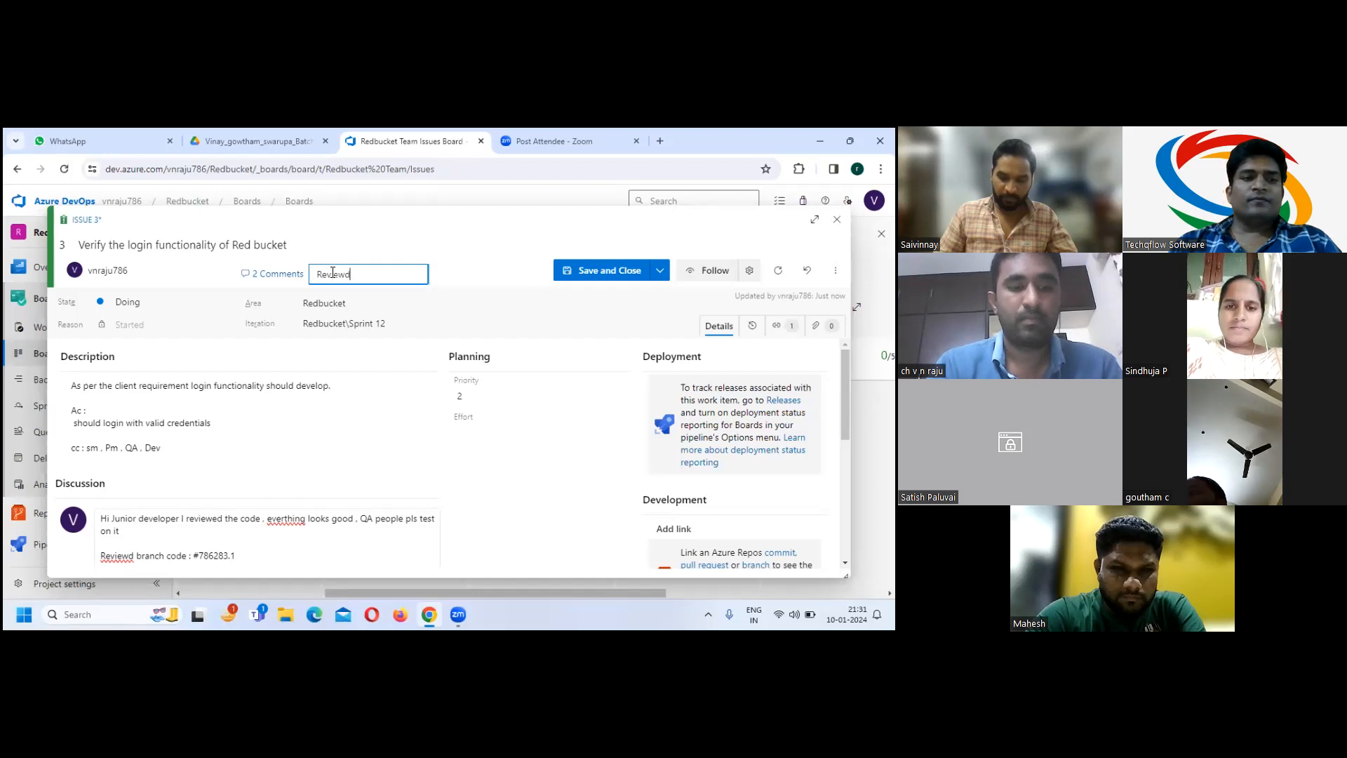
text( branch)
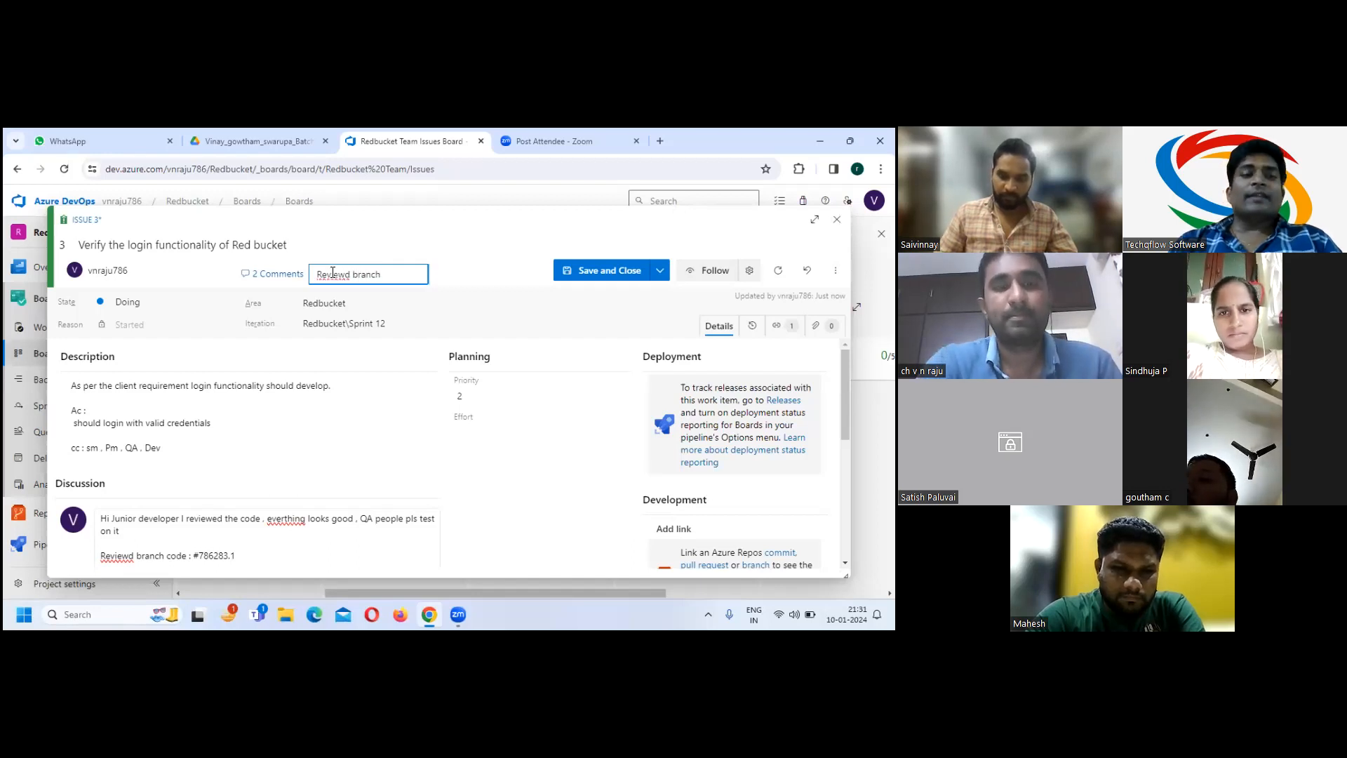
text(#786)
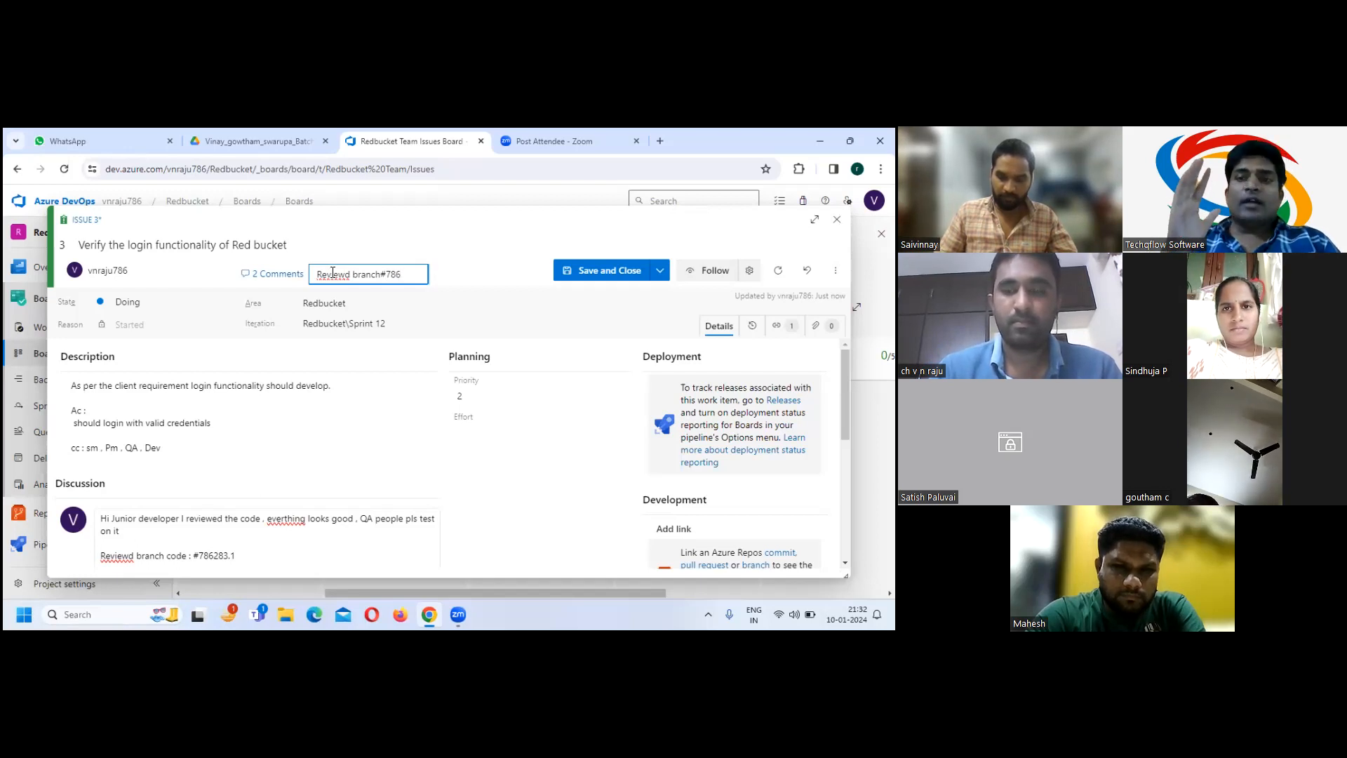
text(1)
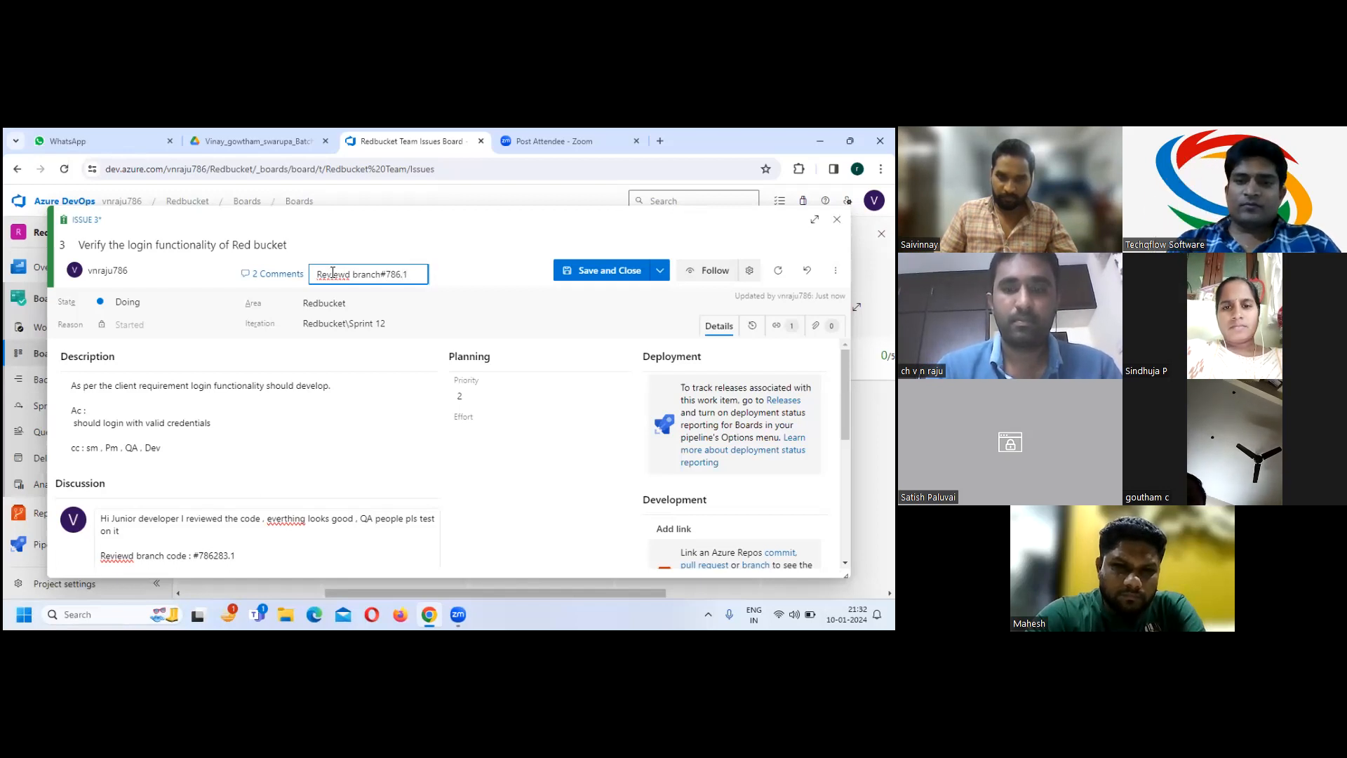
key(BackSpace)
key(BackSpace)
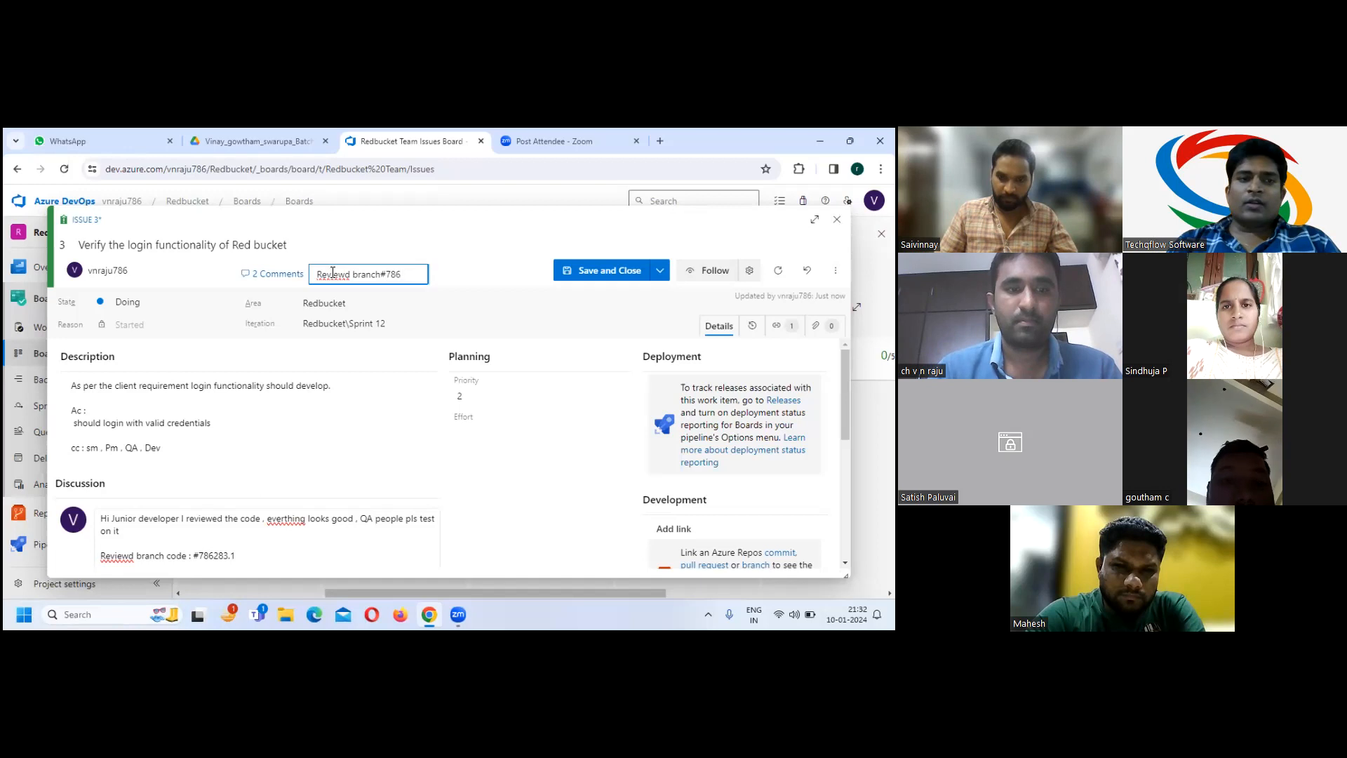
text(283.1)
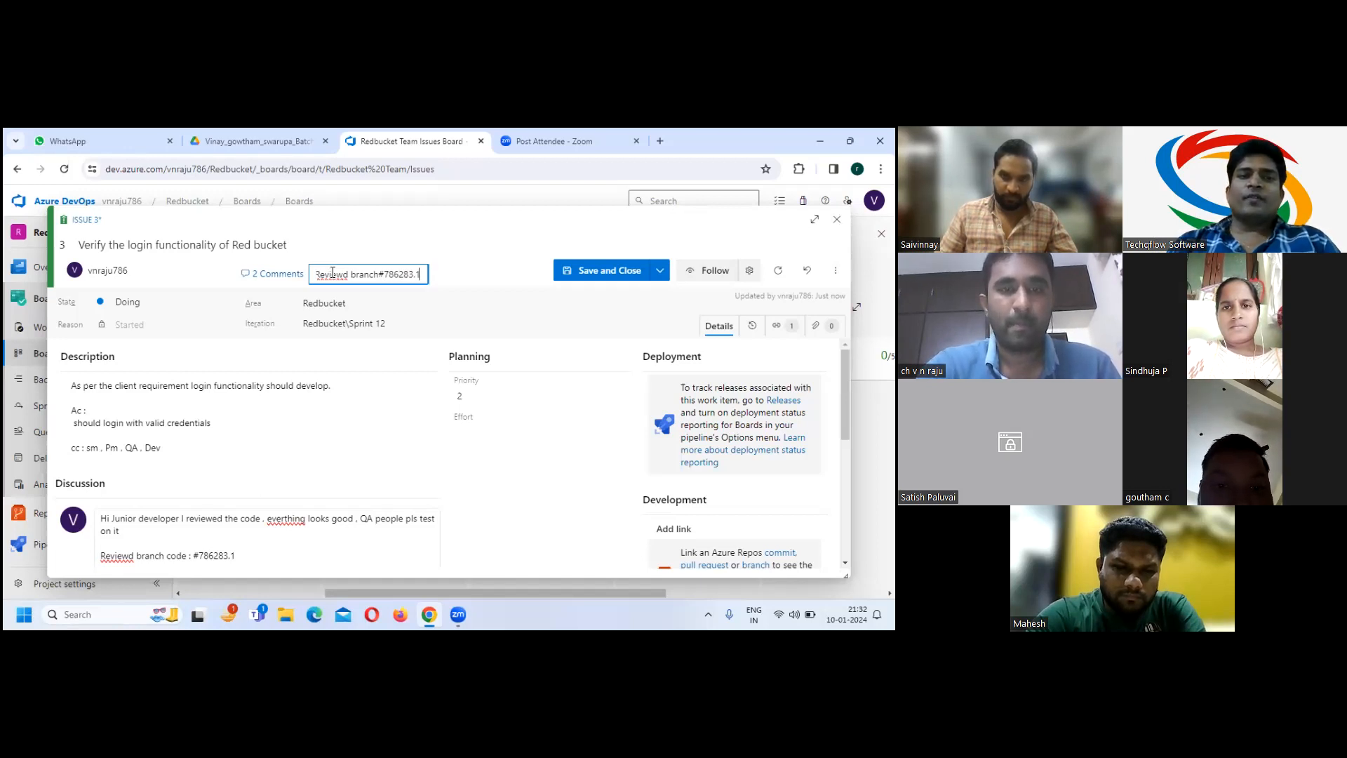
Save and close the login functionality issue, and move its card to the "Ready for QA" column
click(601, 276)
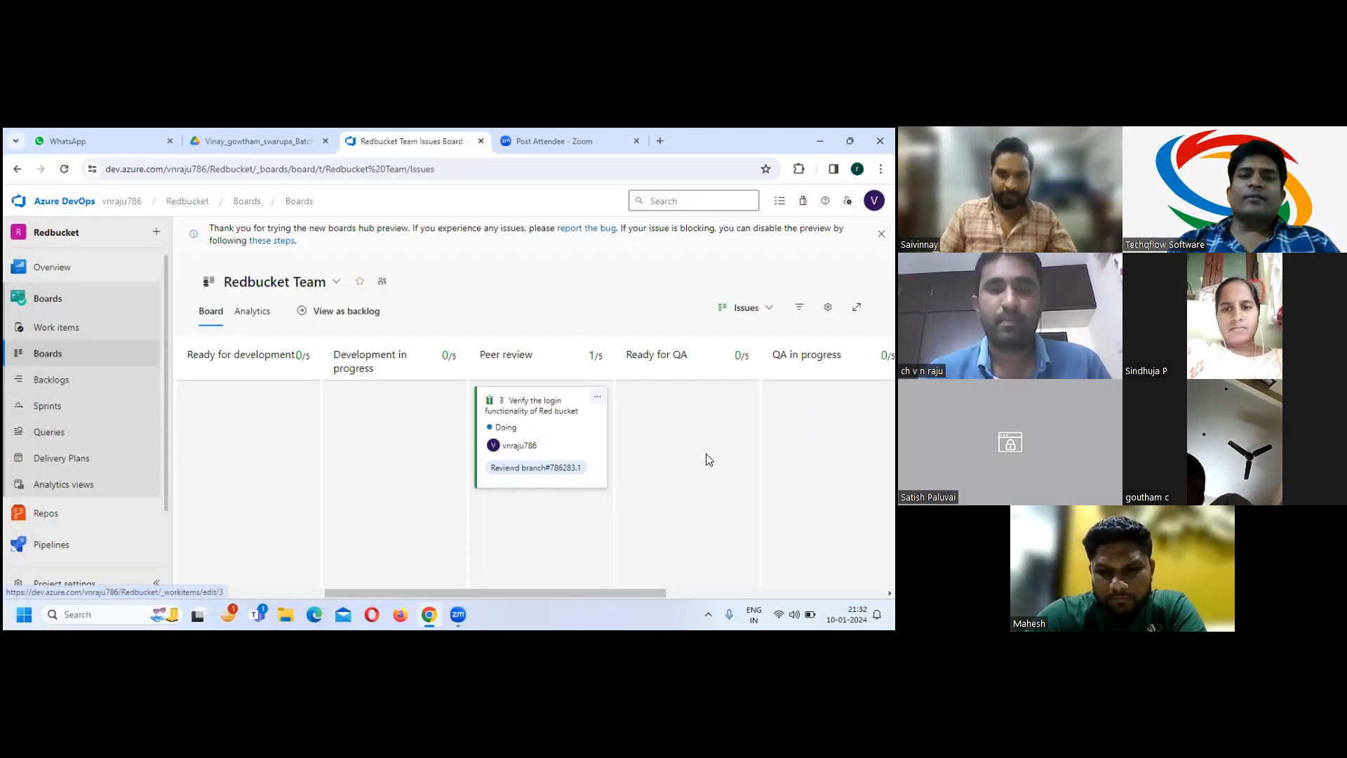
drag(548, 415, 677, 404)
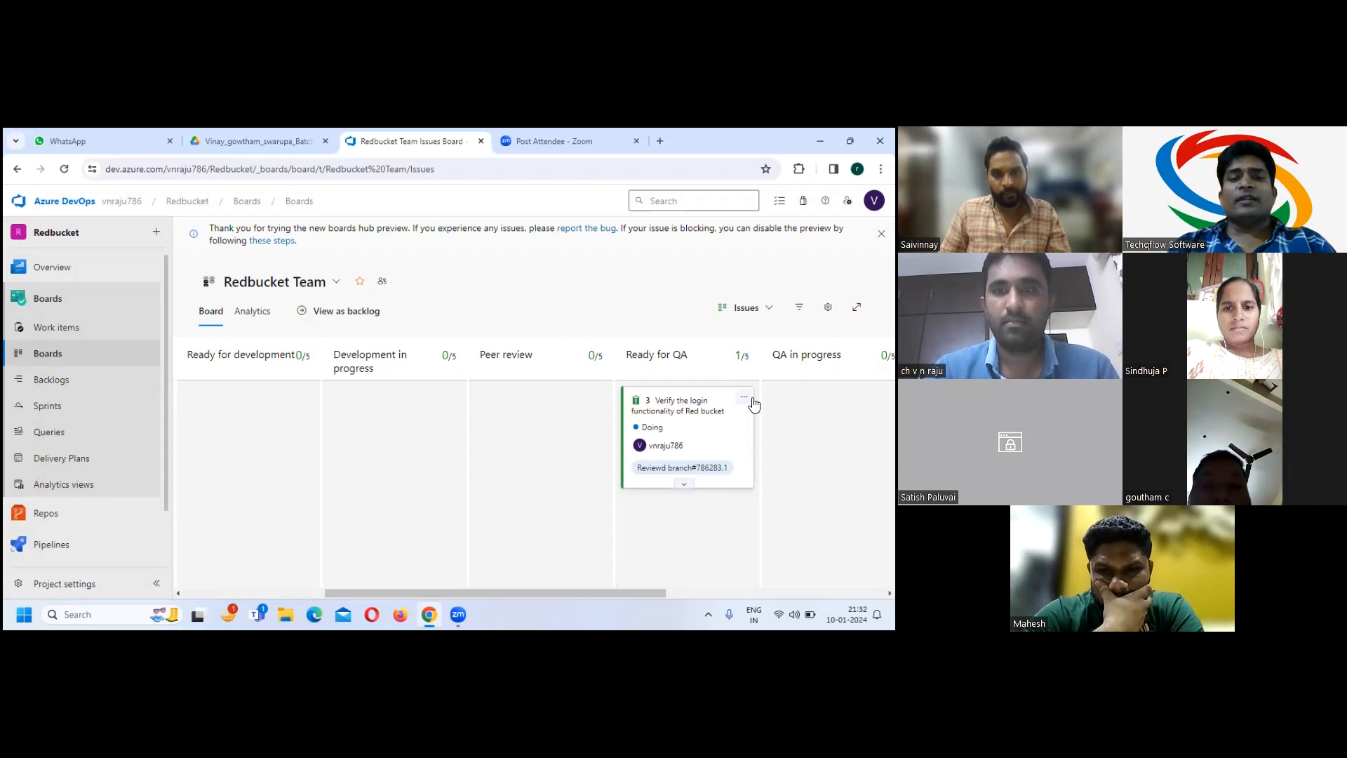
click(668, 446)
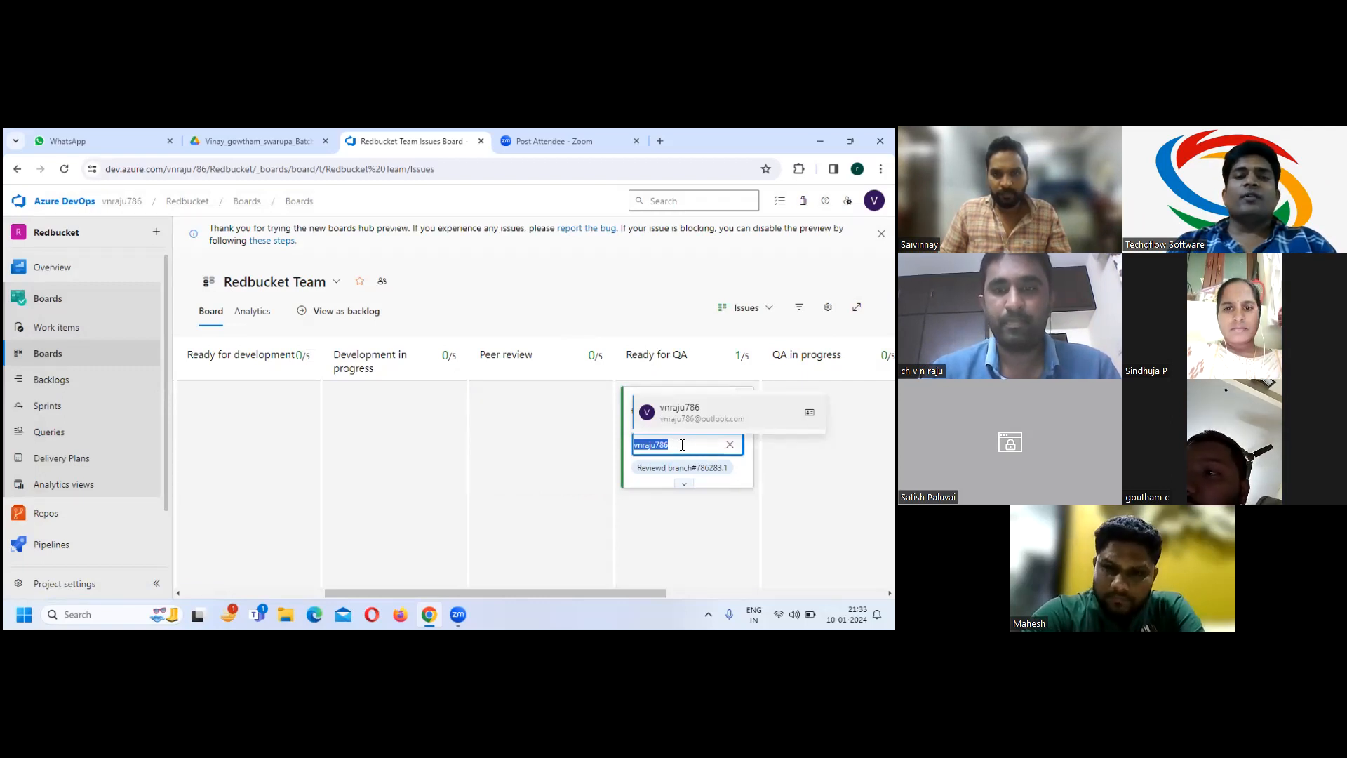
key(BackSpace)
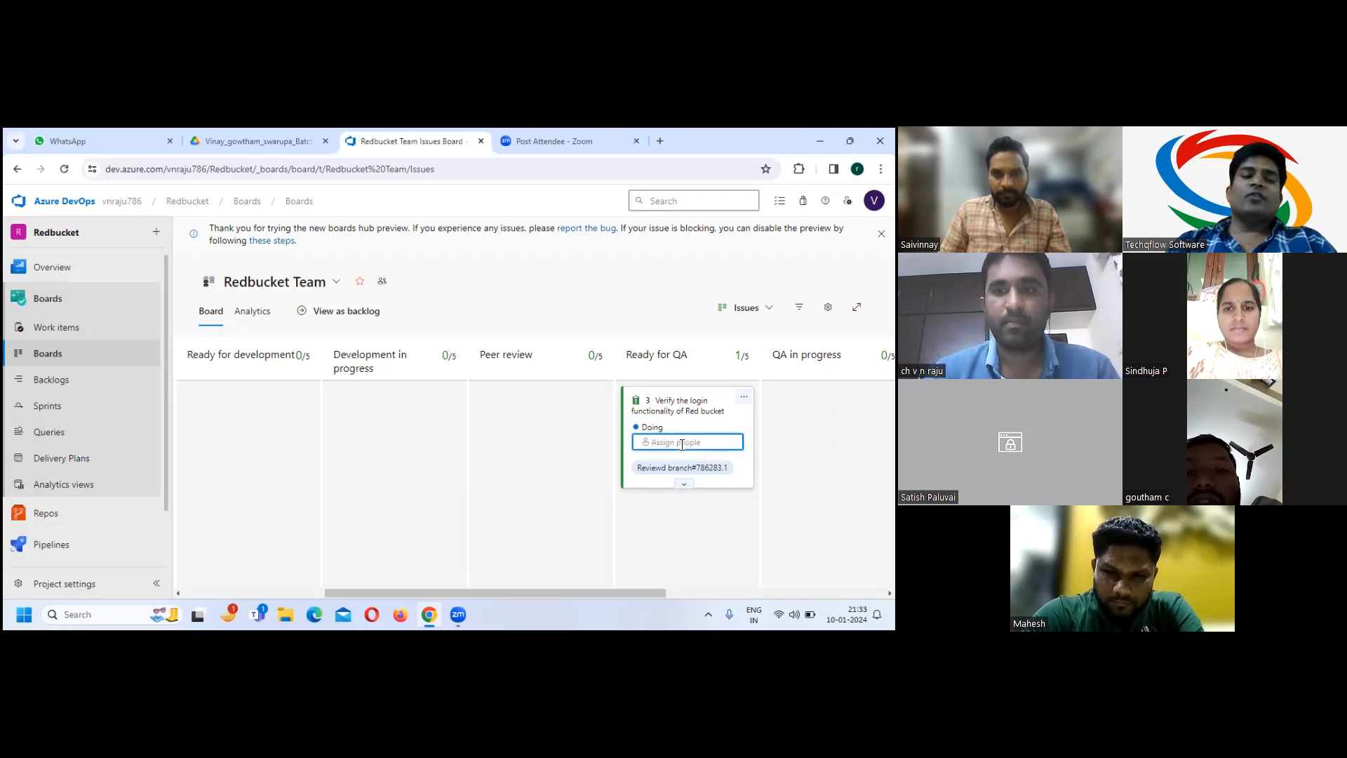
click(774, 475)
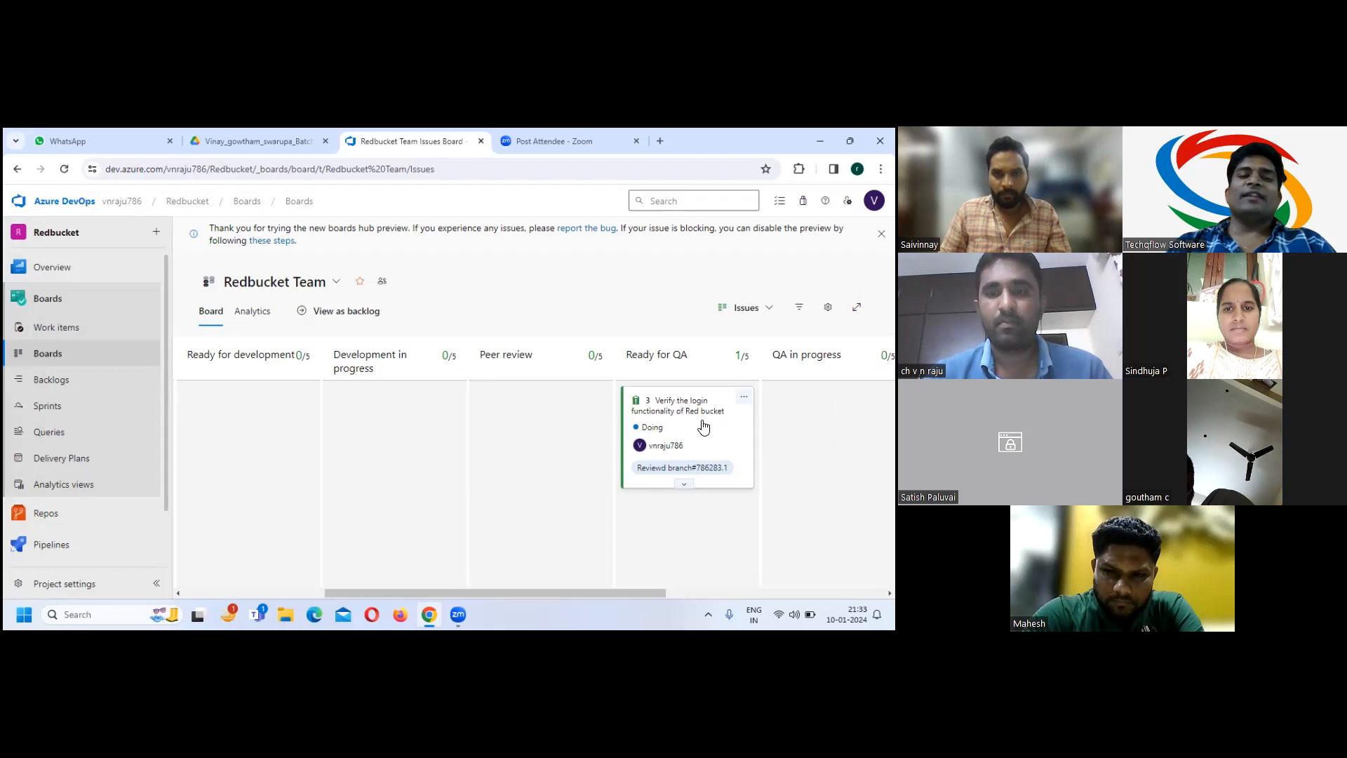
Move the login functionality issue to the "QA in progress" column and add a task titled "QA Test" to it
drag(683, 402, 597, 401)
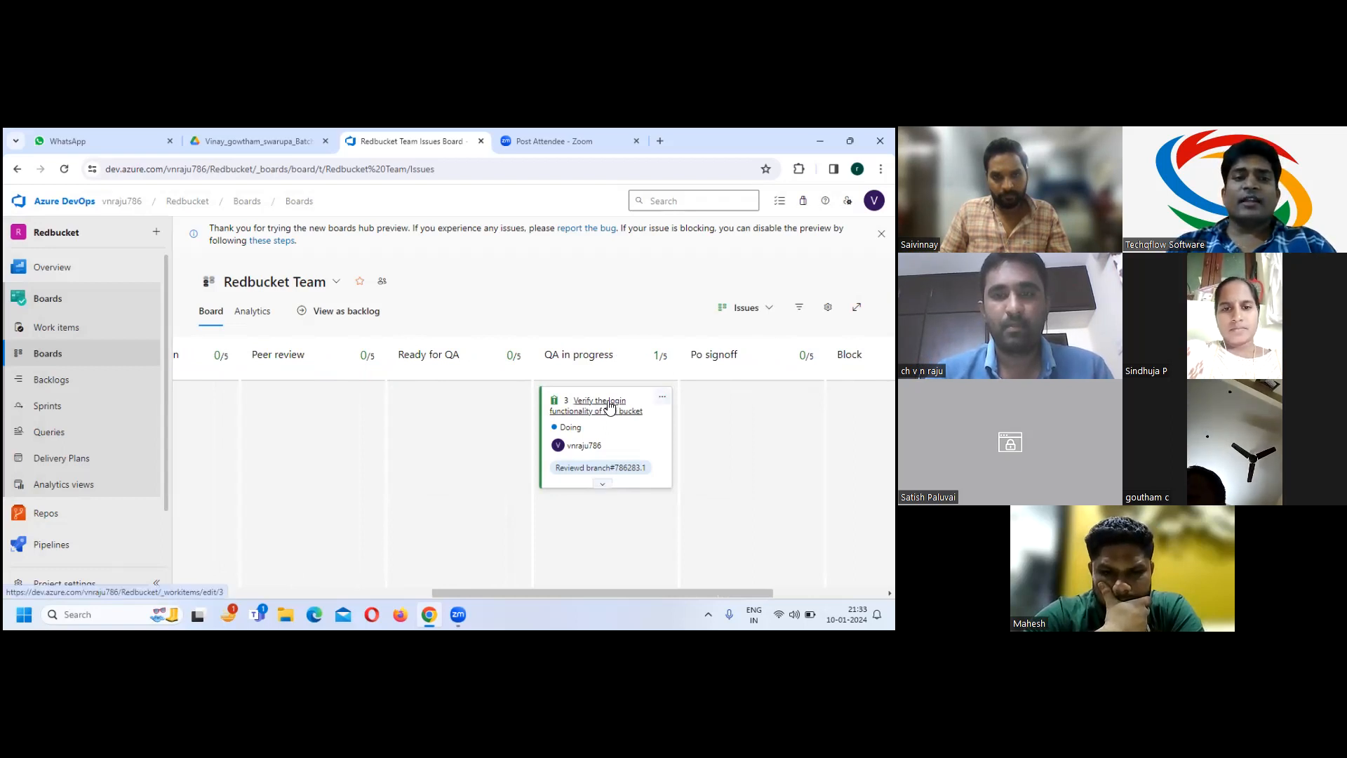
click(661, 399)
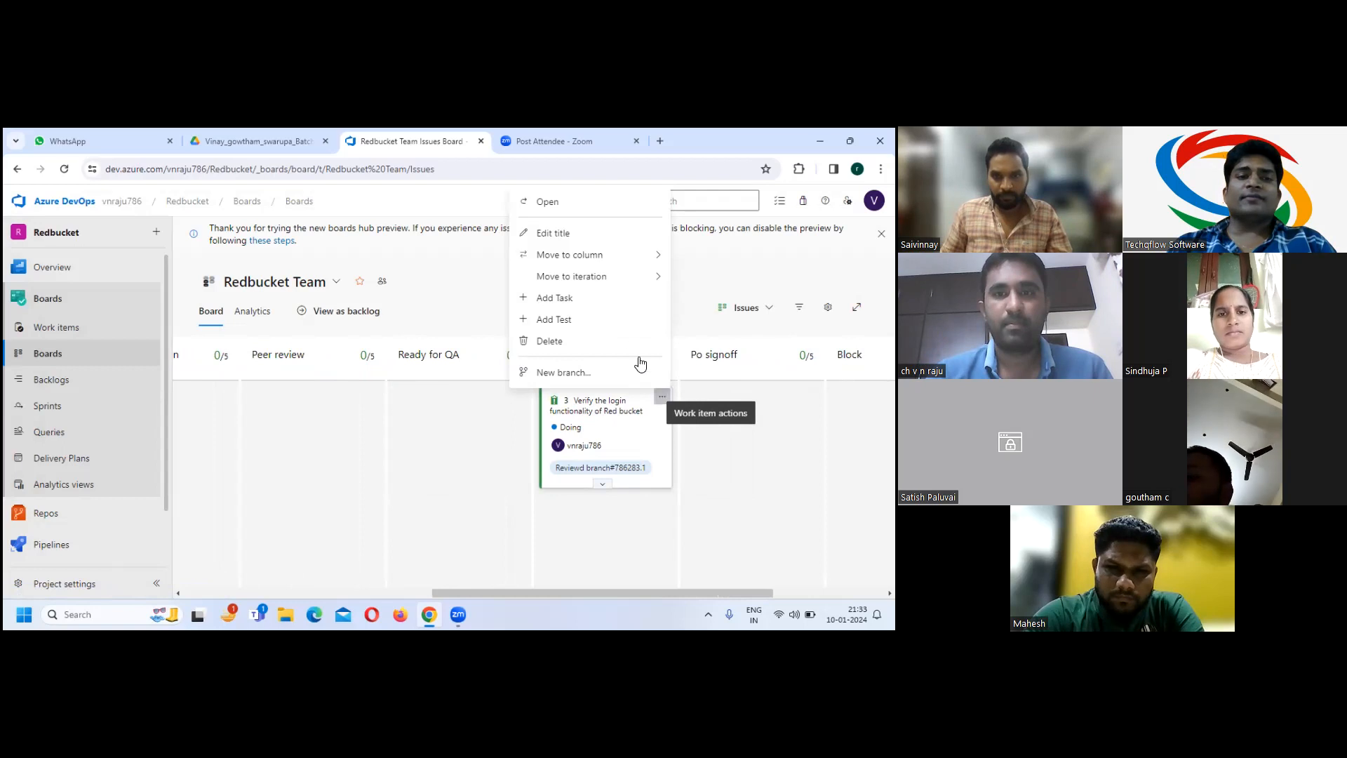
click(569, 301)
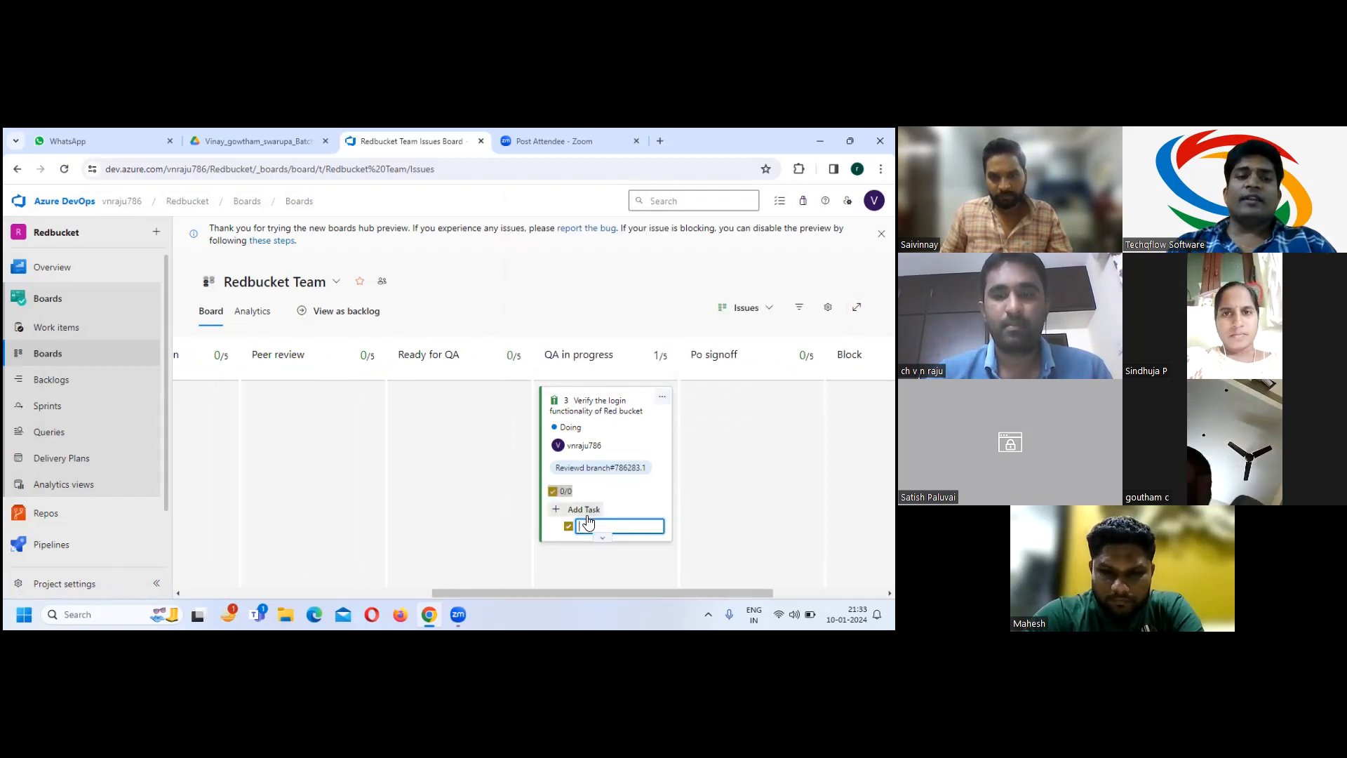
text(QA)
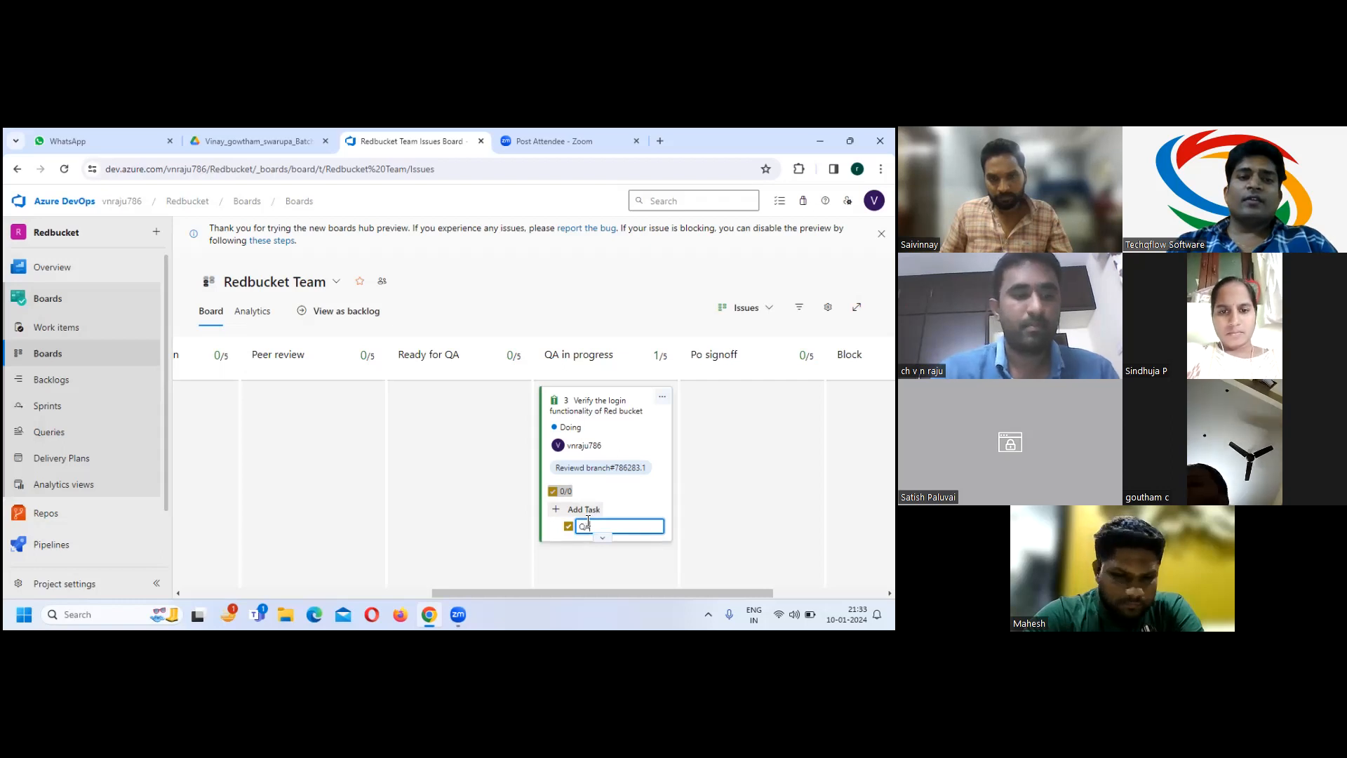
text( Test)
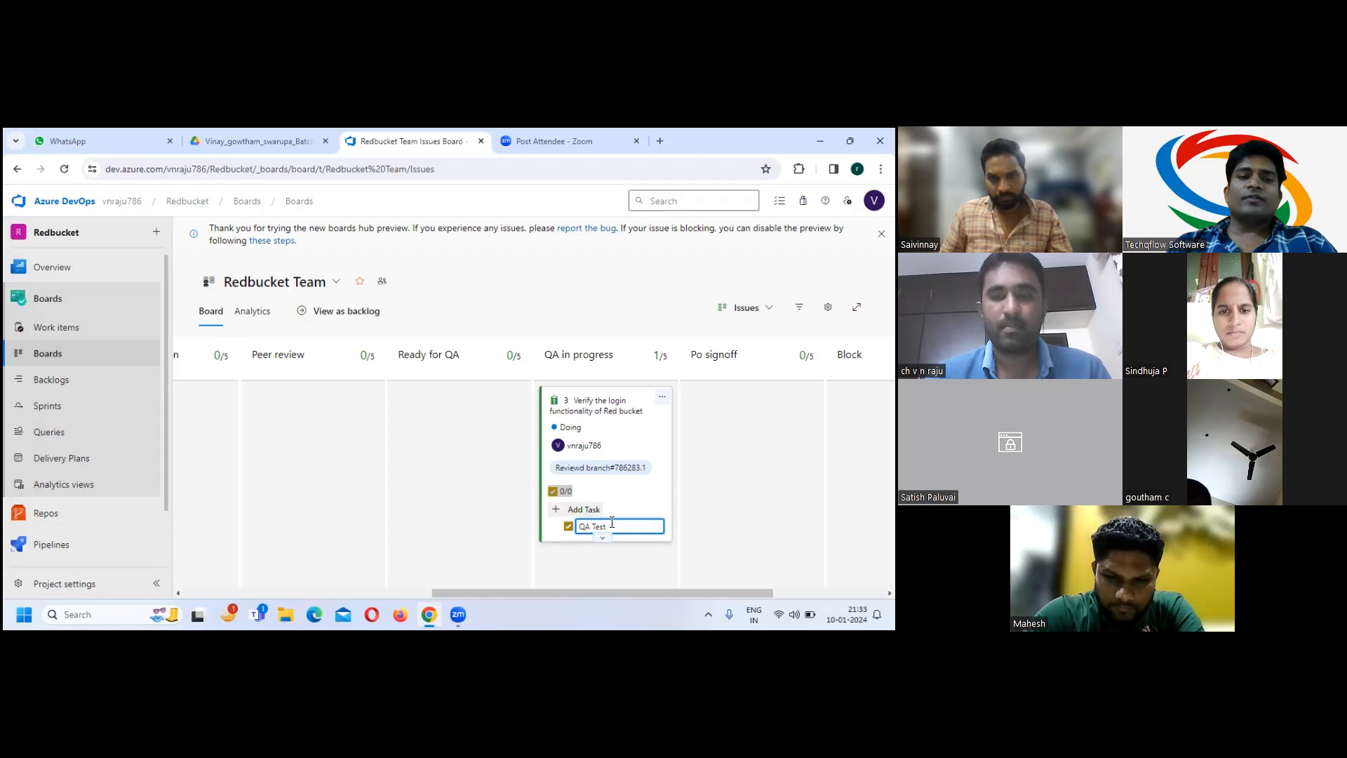
click(701, 521)
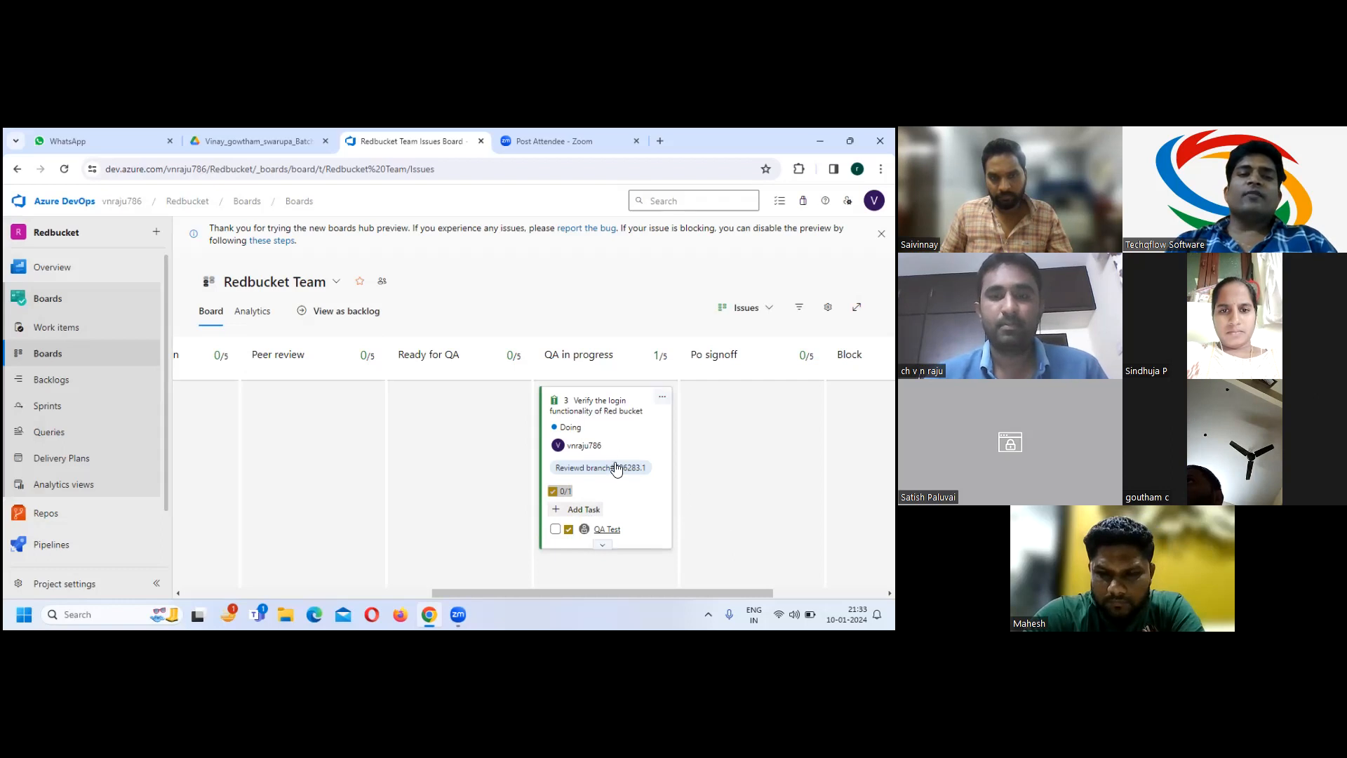
mouse_move(605, 412)
mouse_down()
mouse_move(726, 415)
mouse_move(612, 411)
mouse_up()
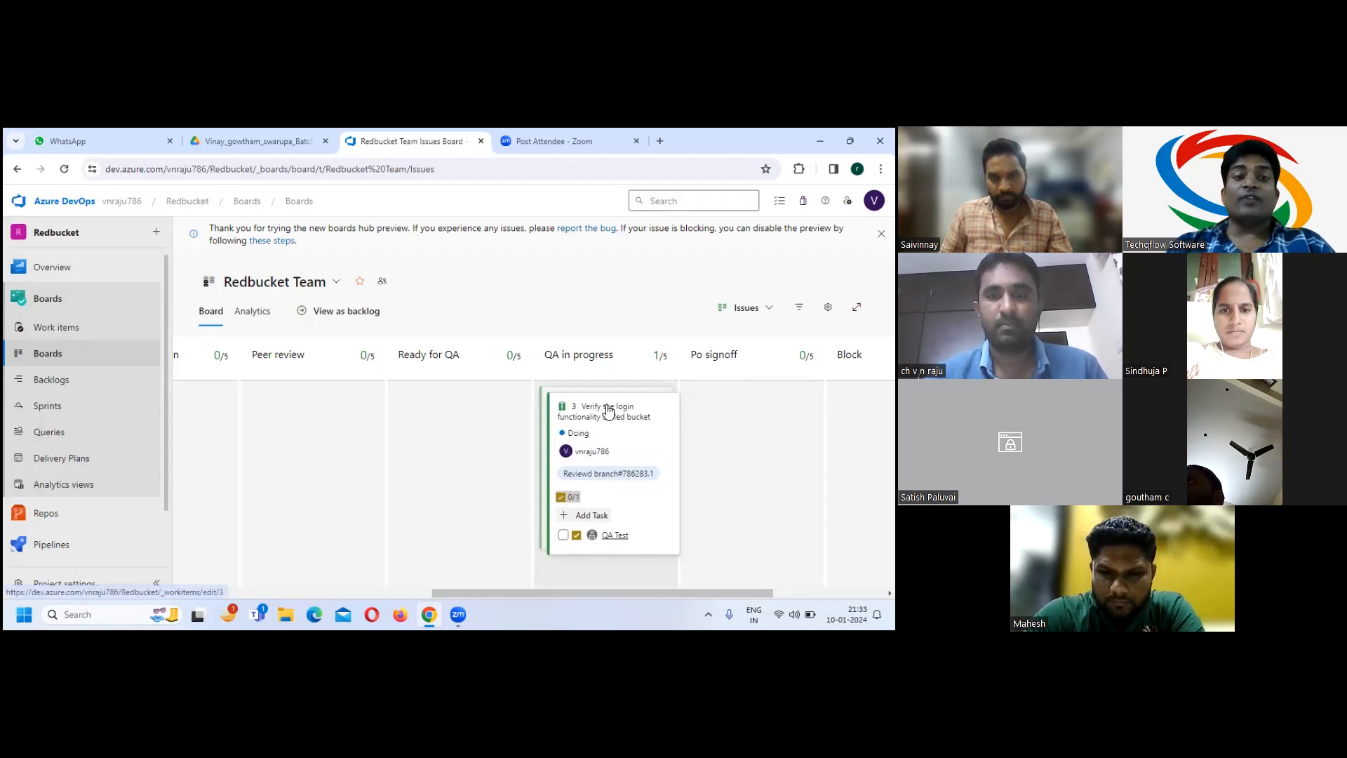
click(610, 409)
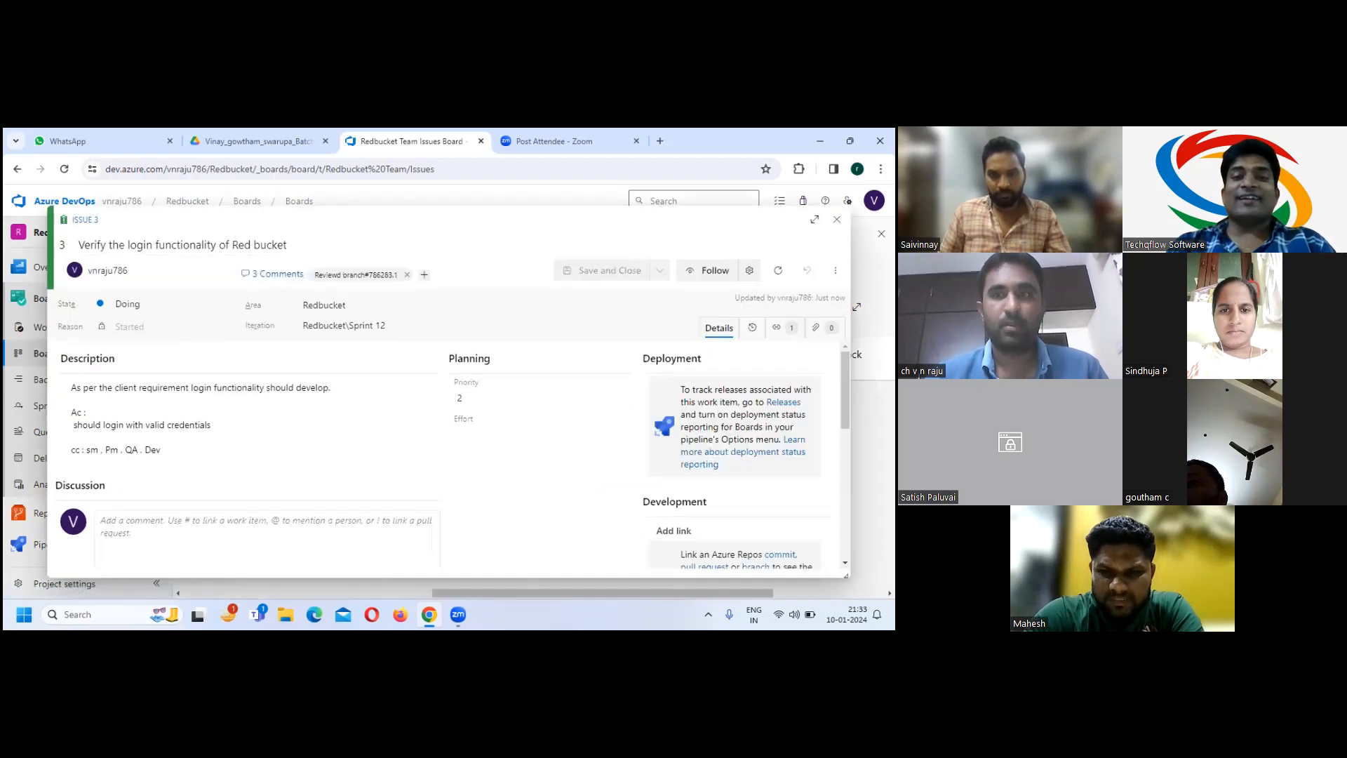
click(837, 219)
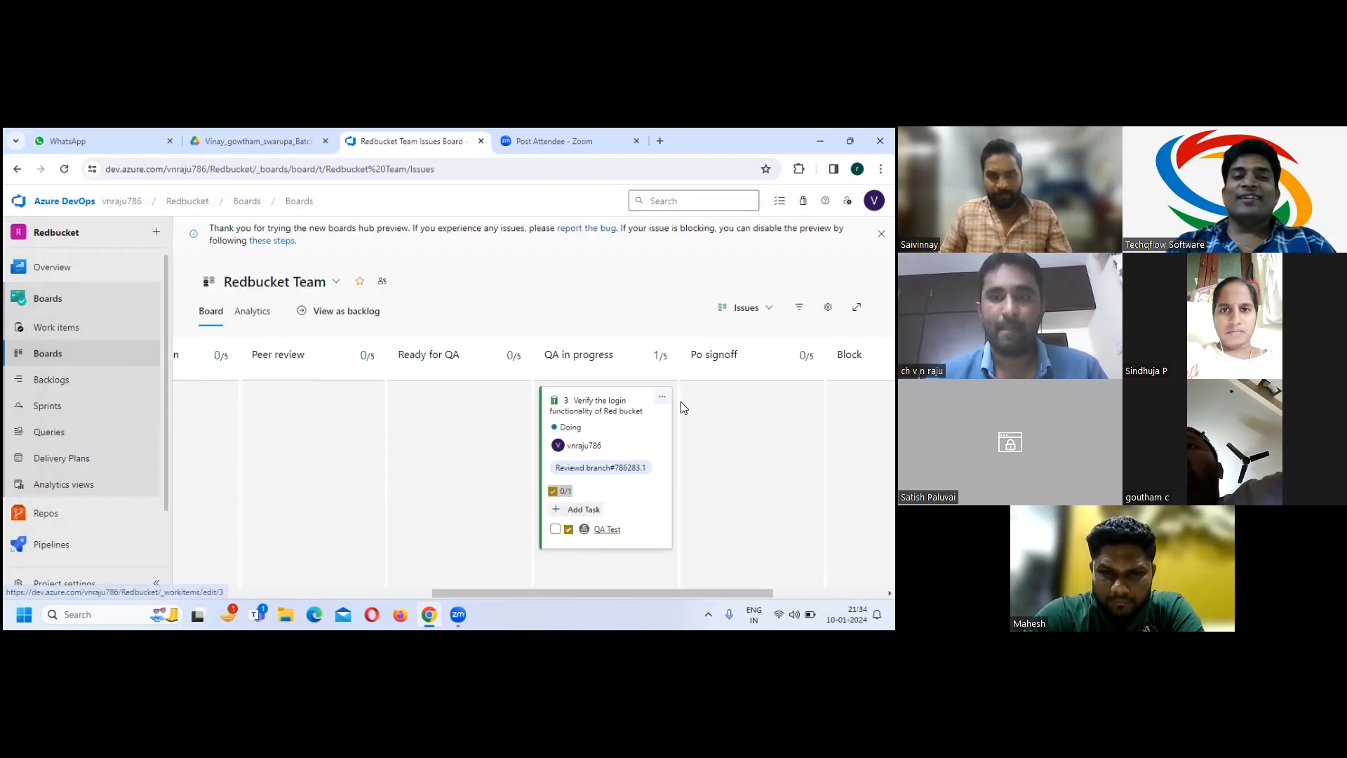
Add a test titled "Test cases for login functionality of Redbucket" to the login functionality issue
click(662, 399)
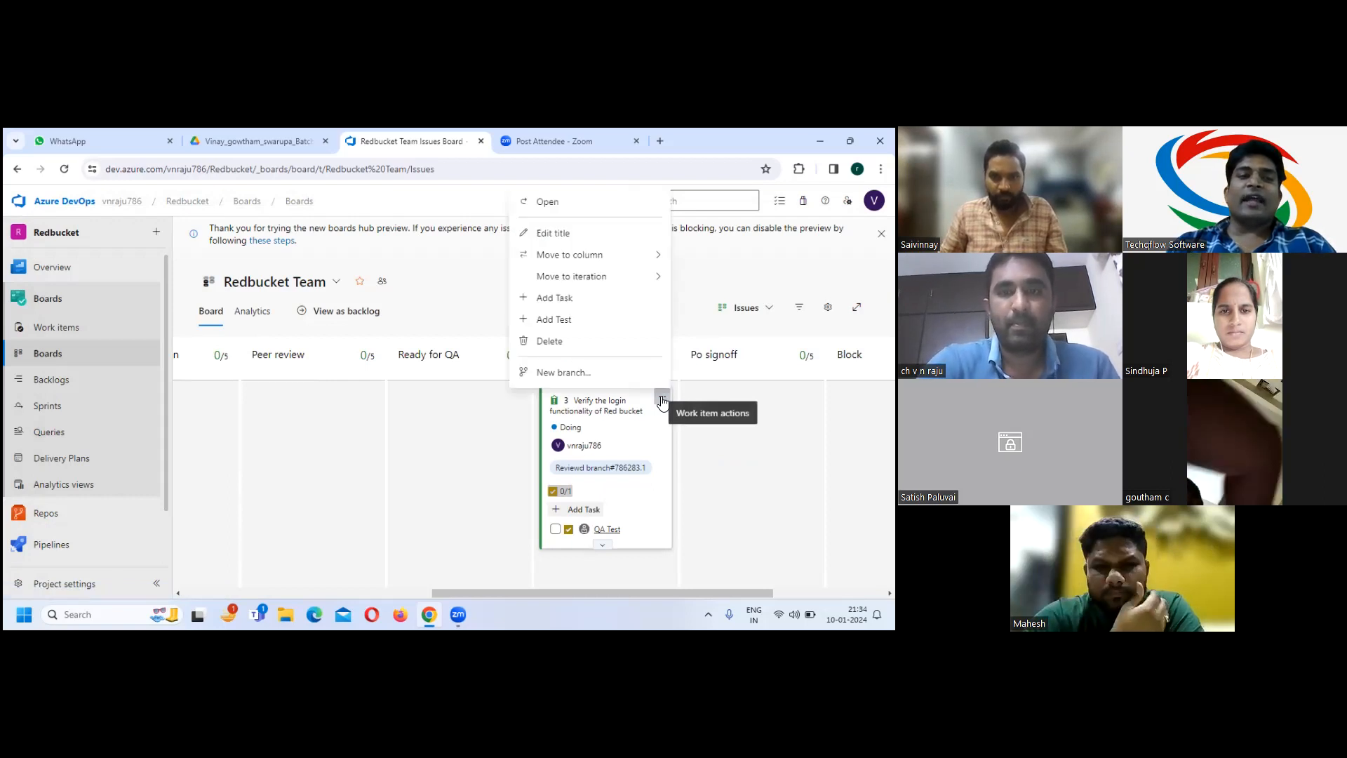
click(558, 320)
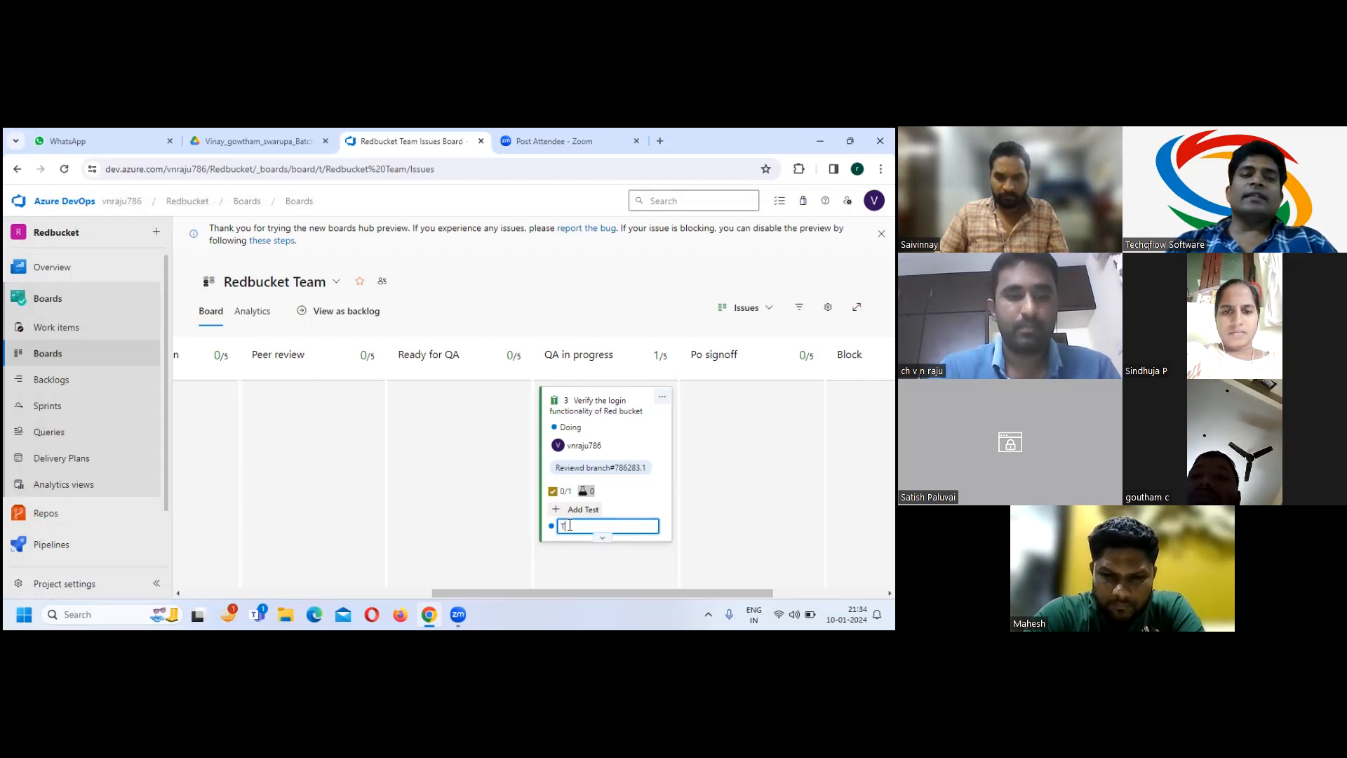
text(t ca)
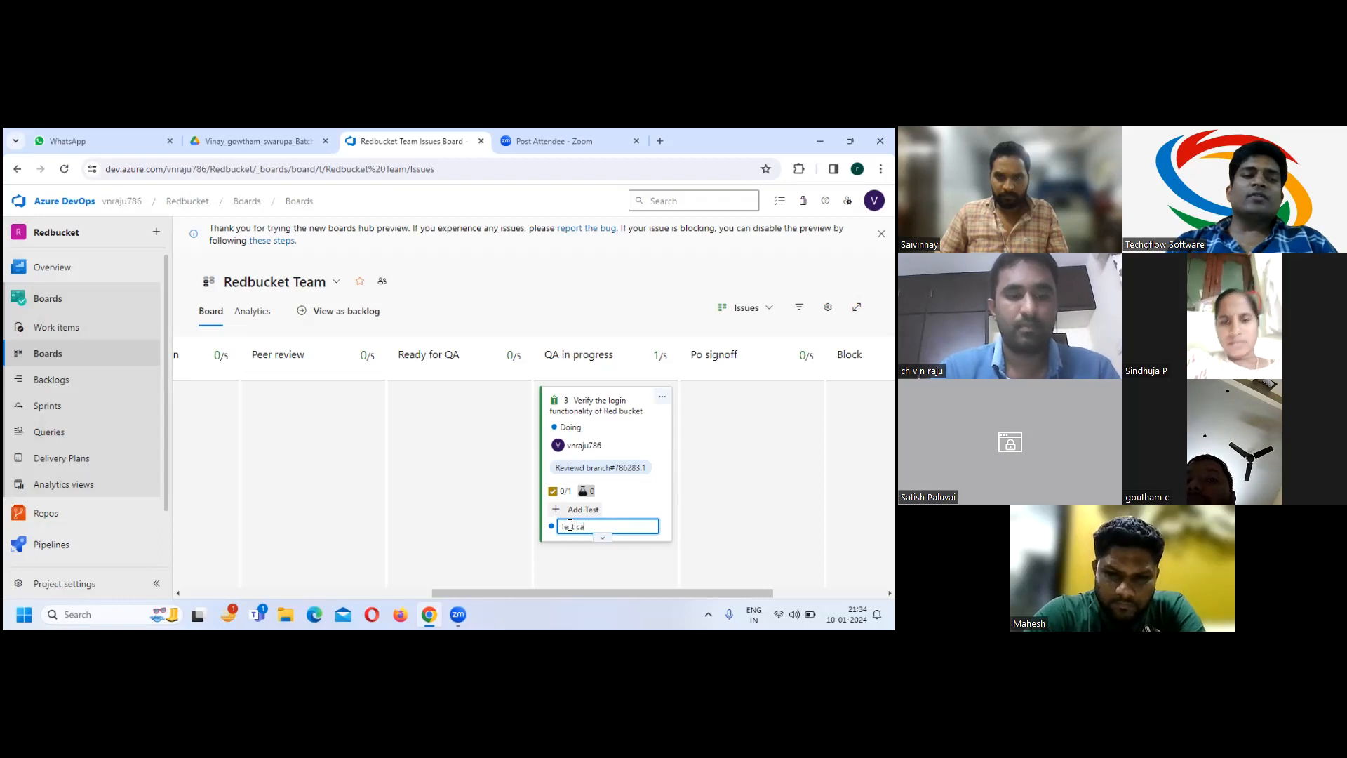
text(ses for)
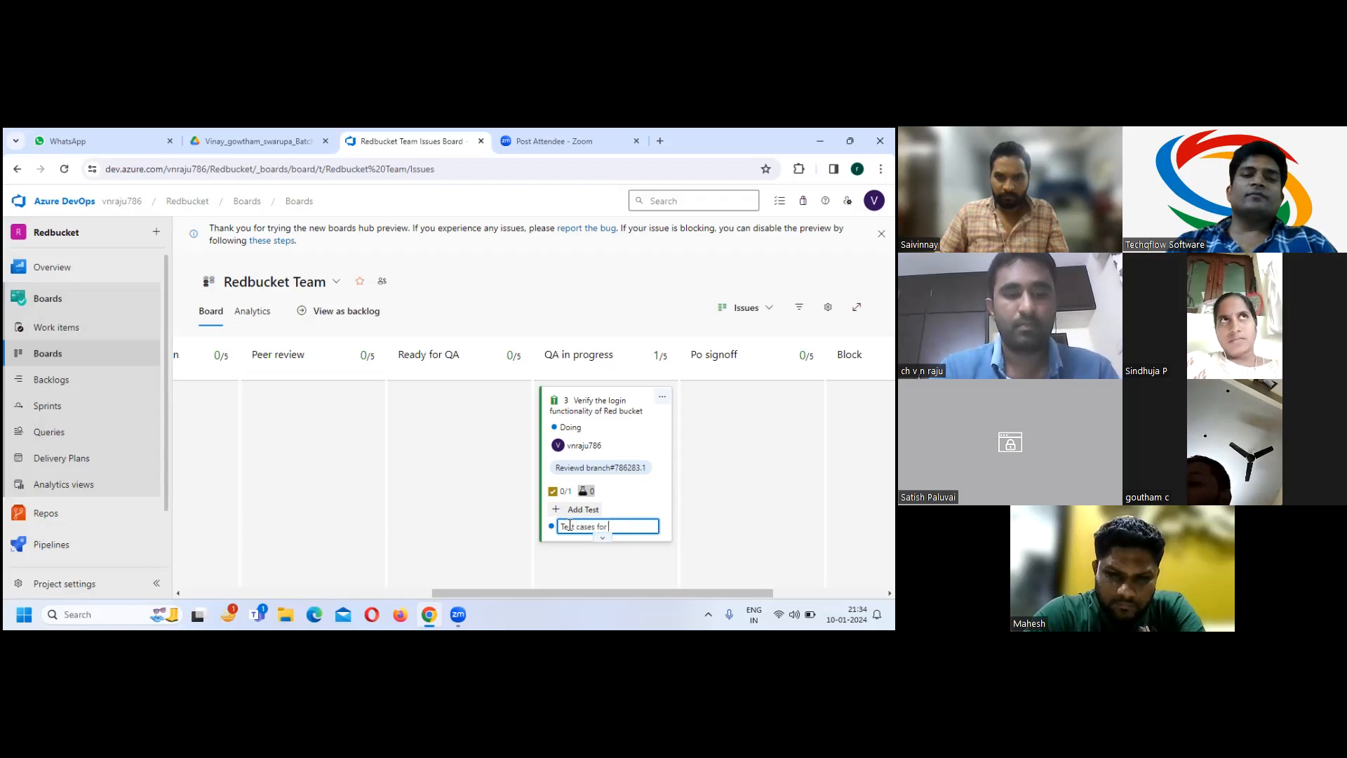
text( login)
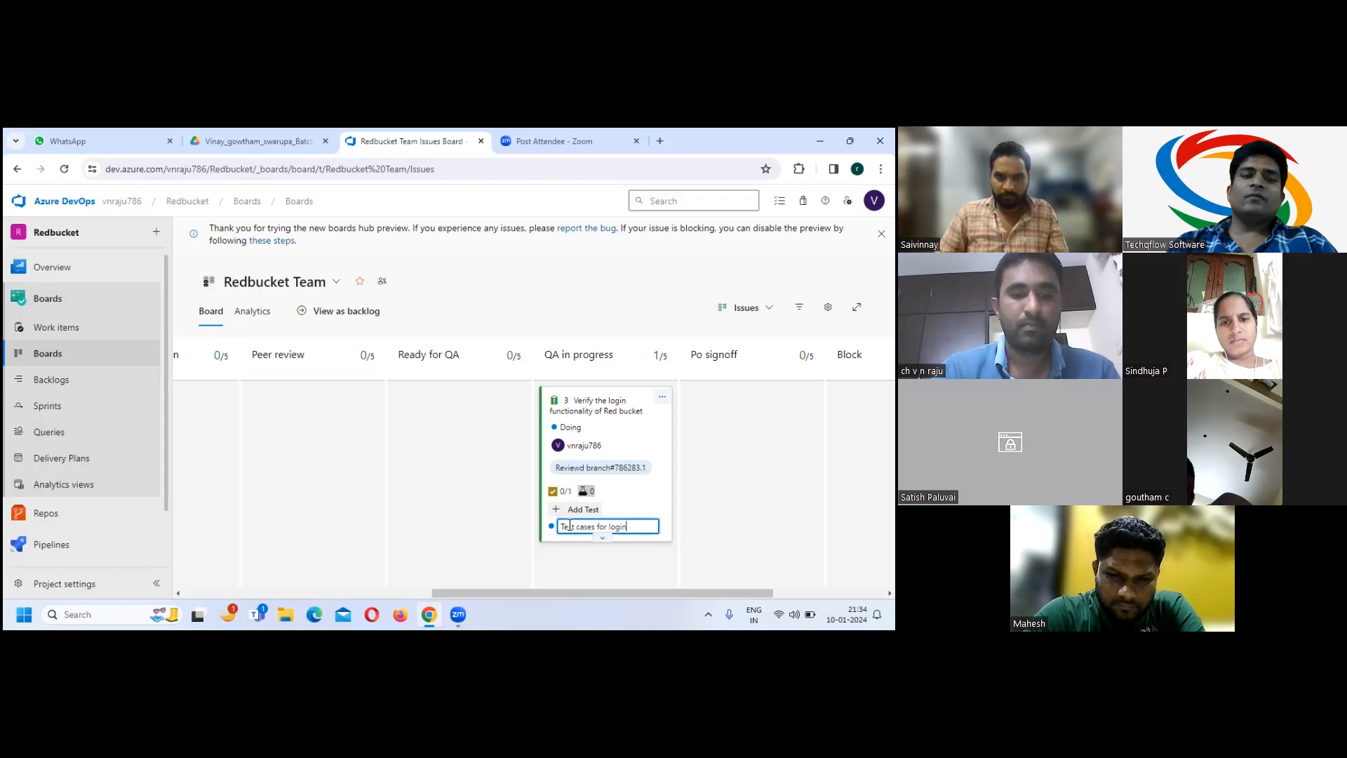
text( functi)
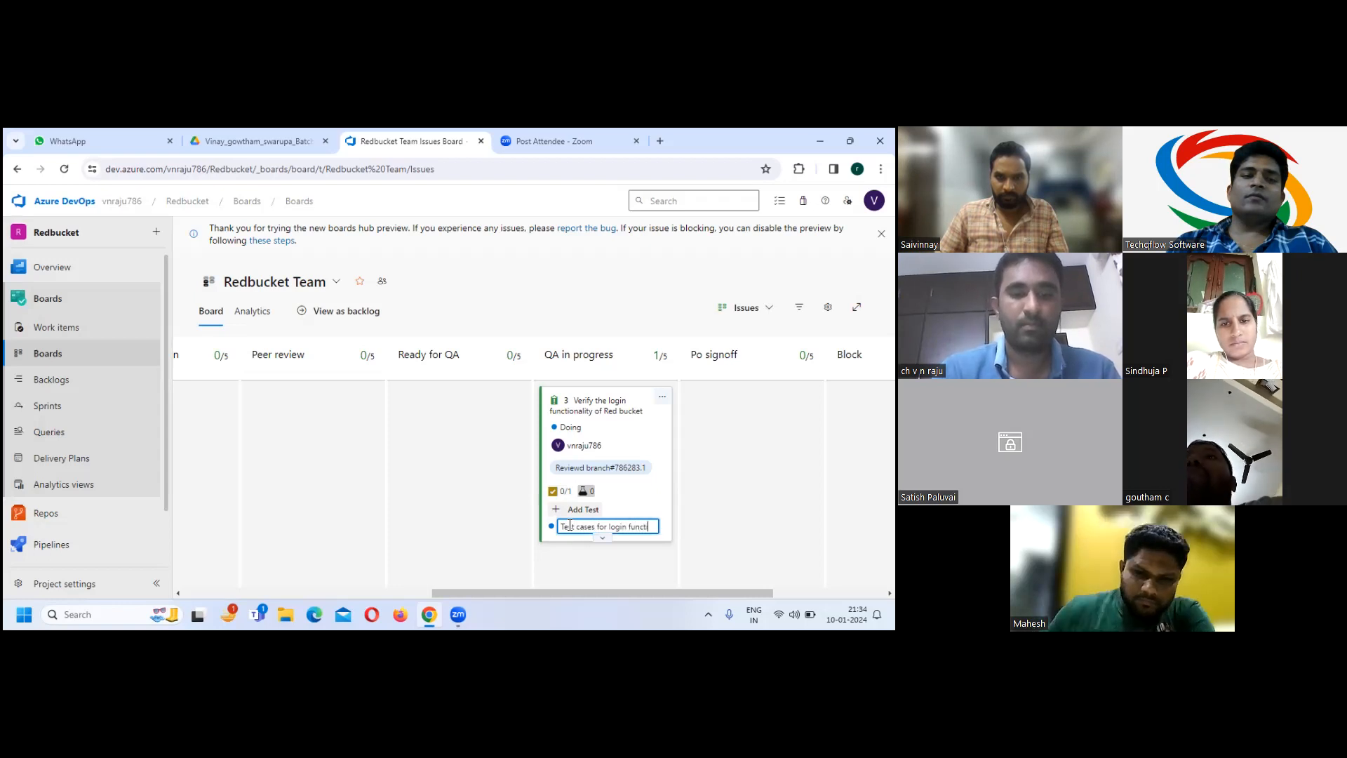
text(onality of Red)
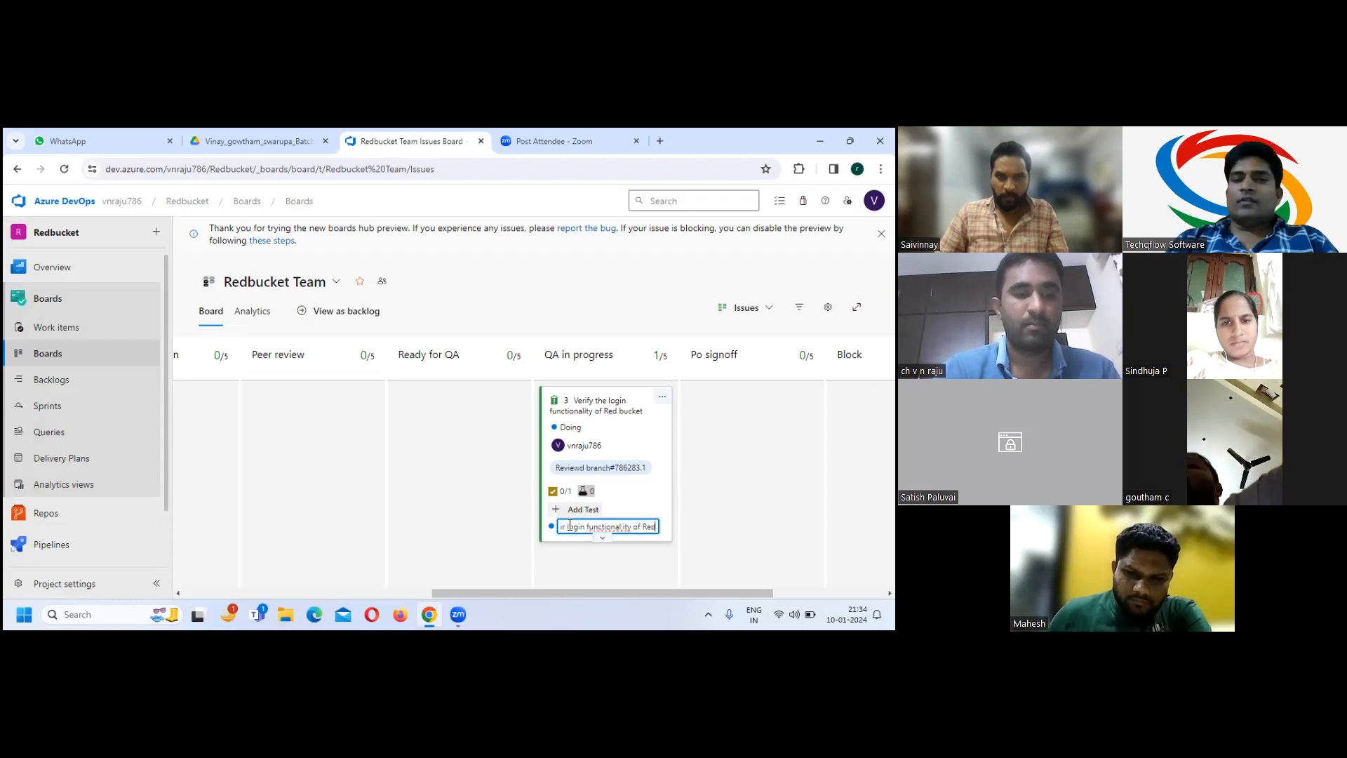
text(bucket)
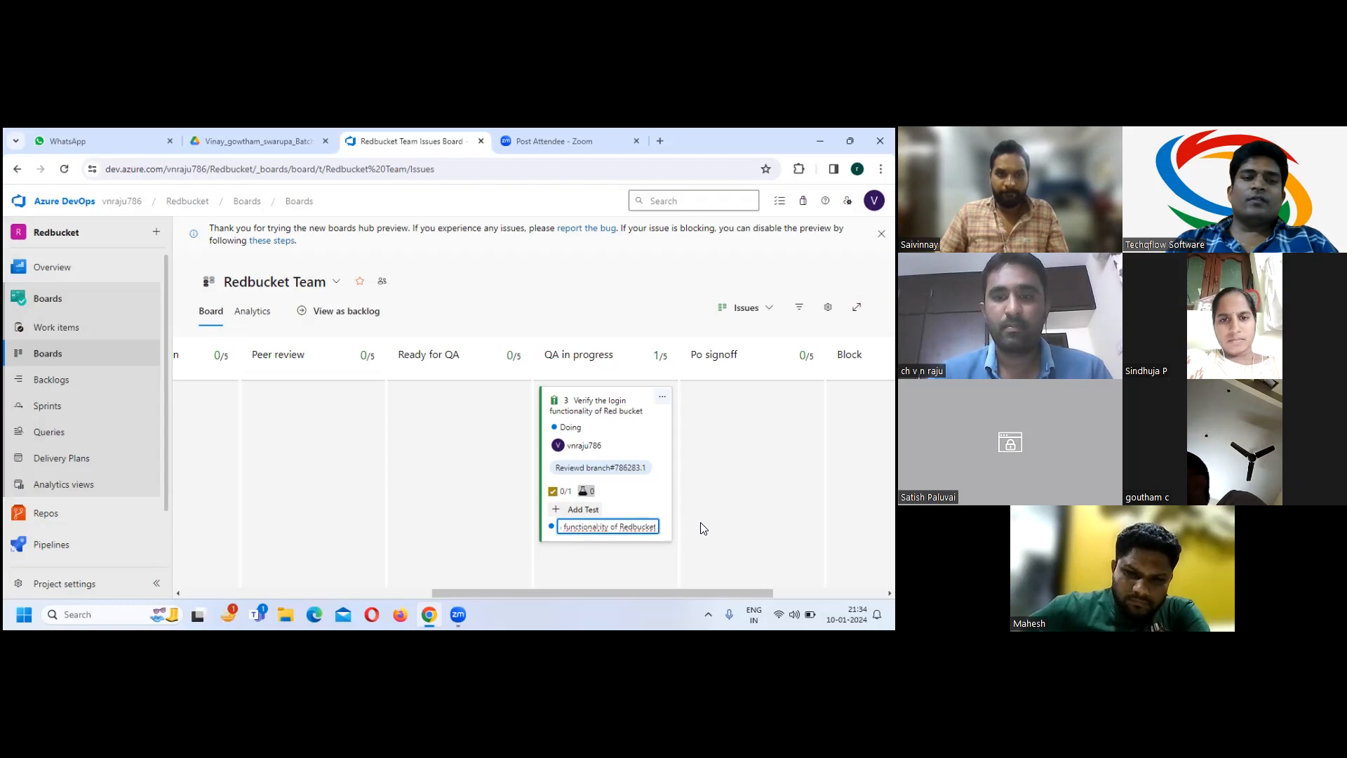
key(Return)
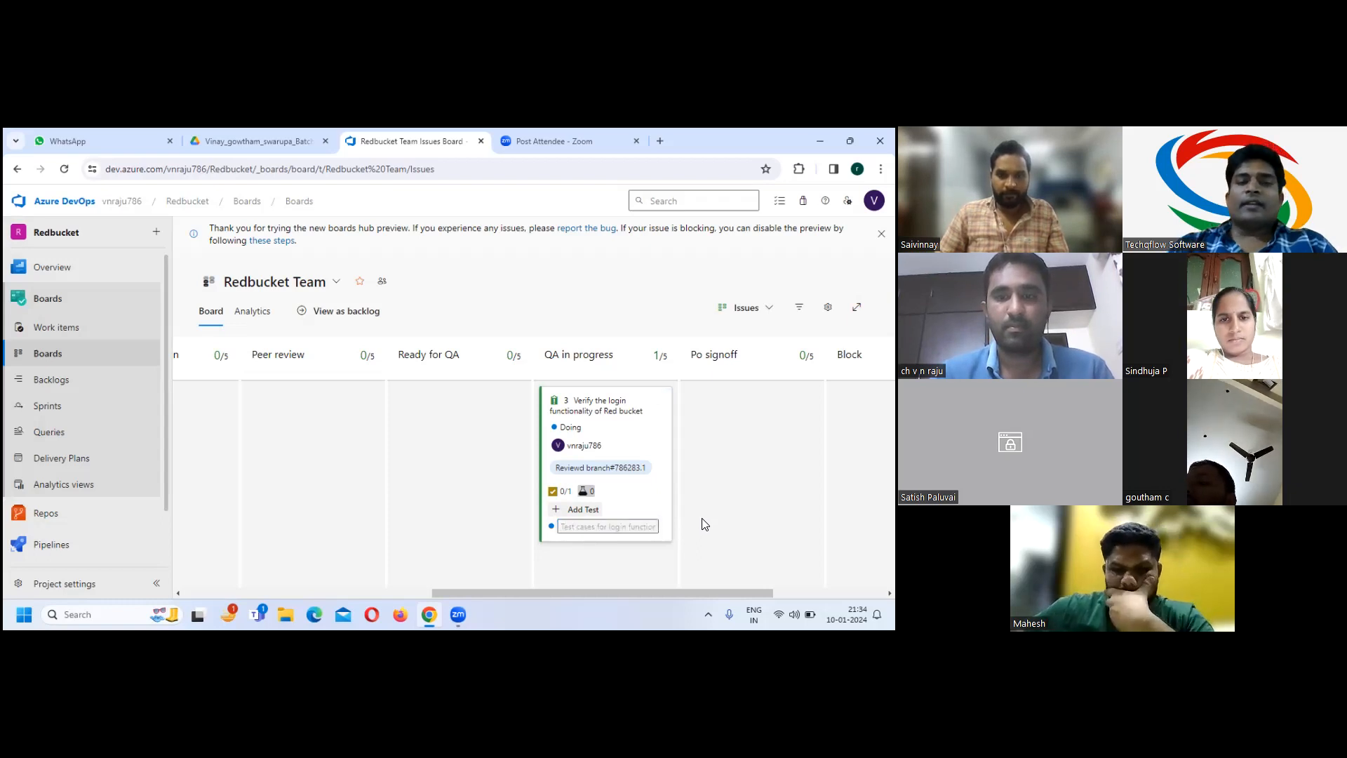